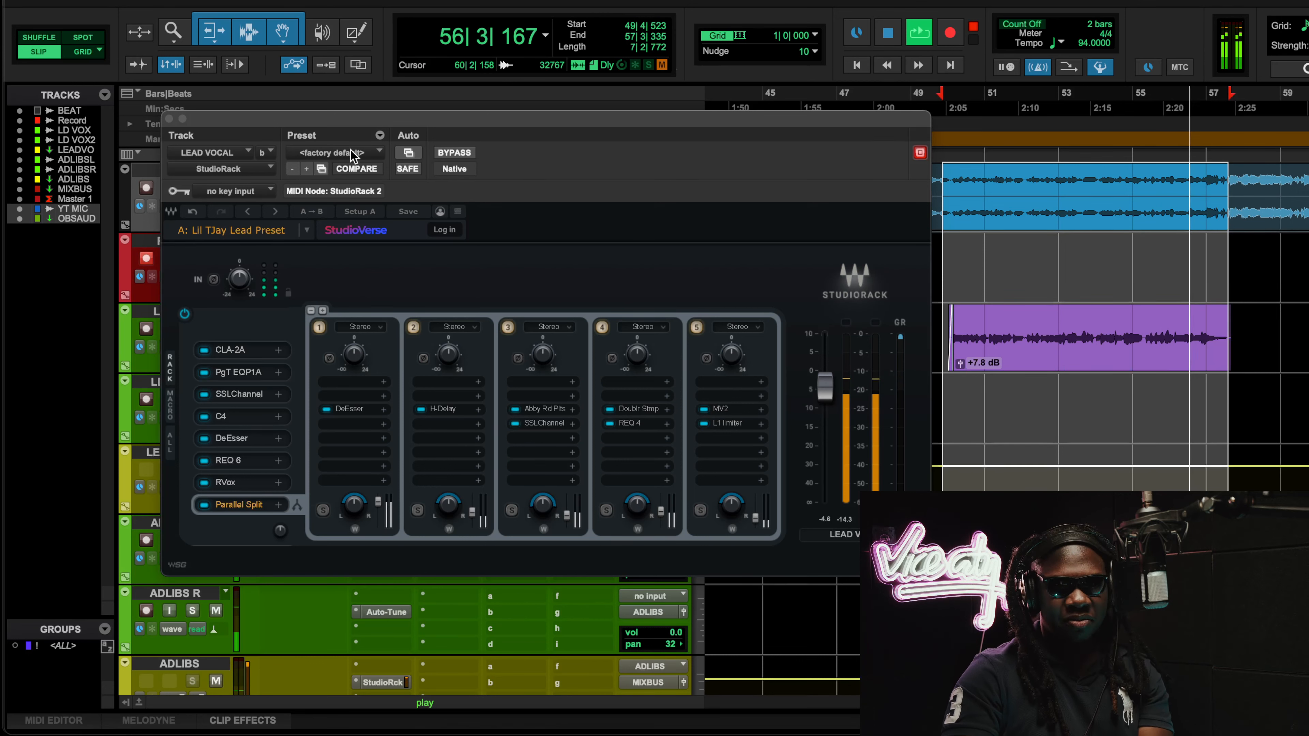
# Step: Compare the lead vocal with and without the beat by toggling the BEAT track's mute during playback, and stop playback
pyautogui.moveTo(390, 118); pyautogui.dragTo(477, 218)
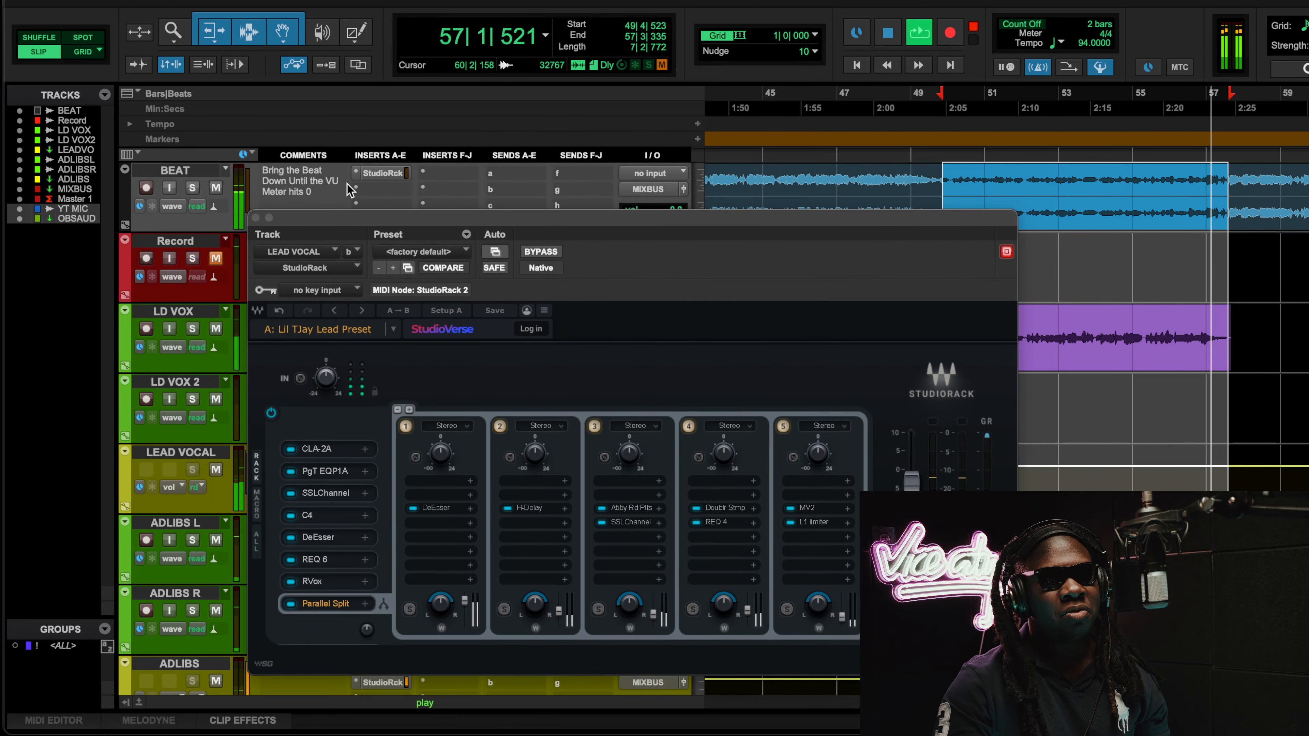
pyautogui.click(215, 188)
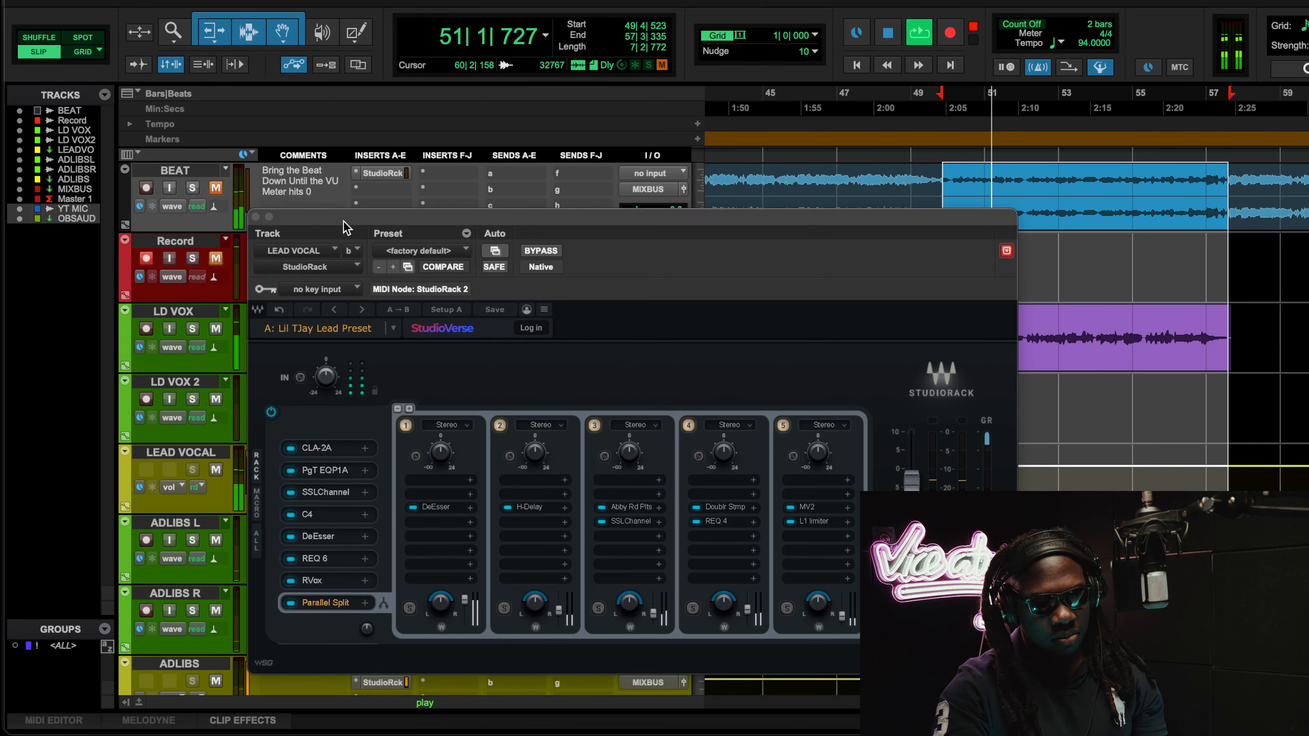
pyautogui.moveTo(346, 227); pyautogui.dragTo(276, 223)
pyautogui.click(217, 188)
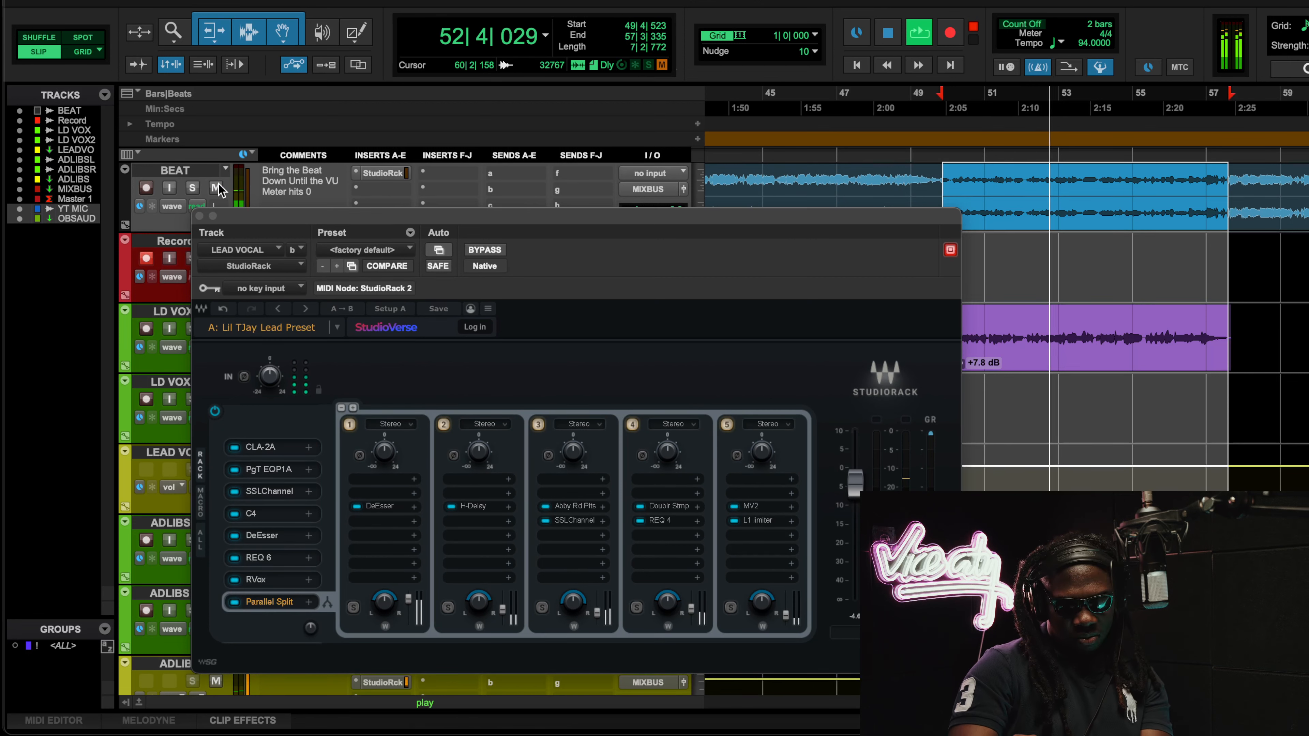
pyautogui.click(216, 188)
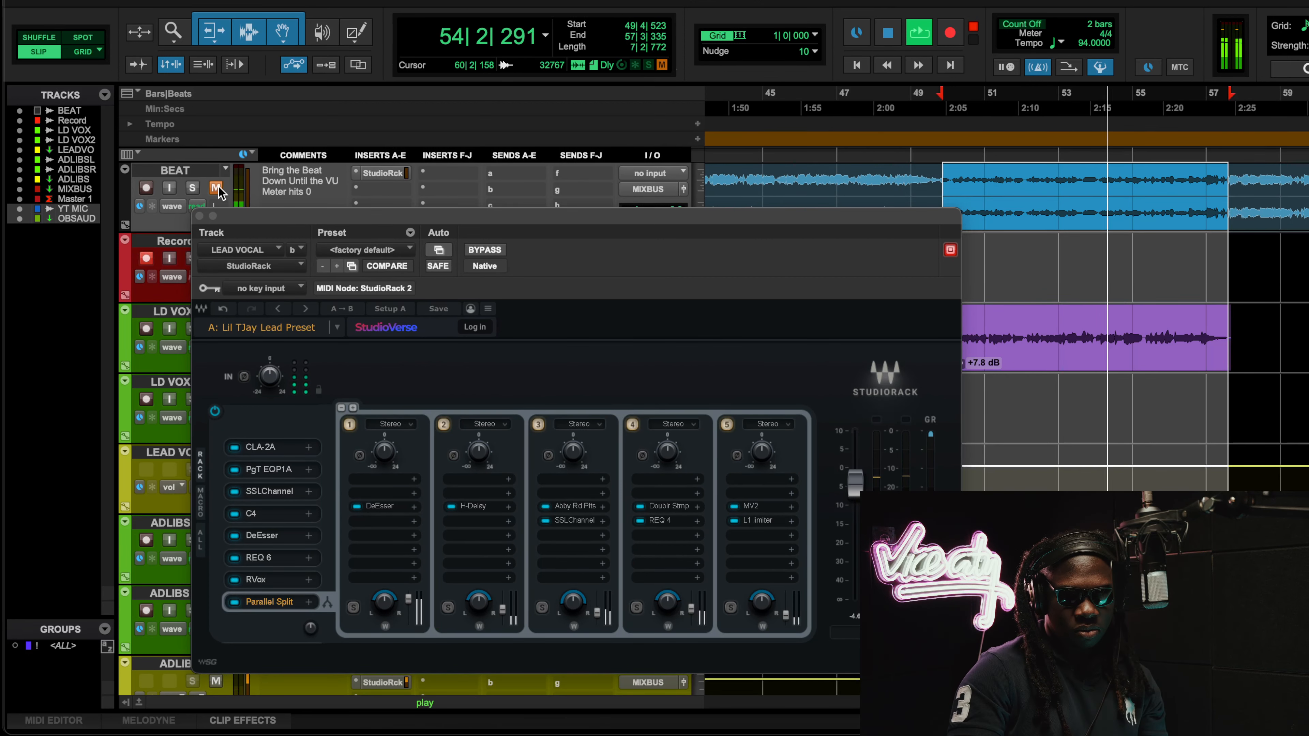
pyautogui.click(217, 189)
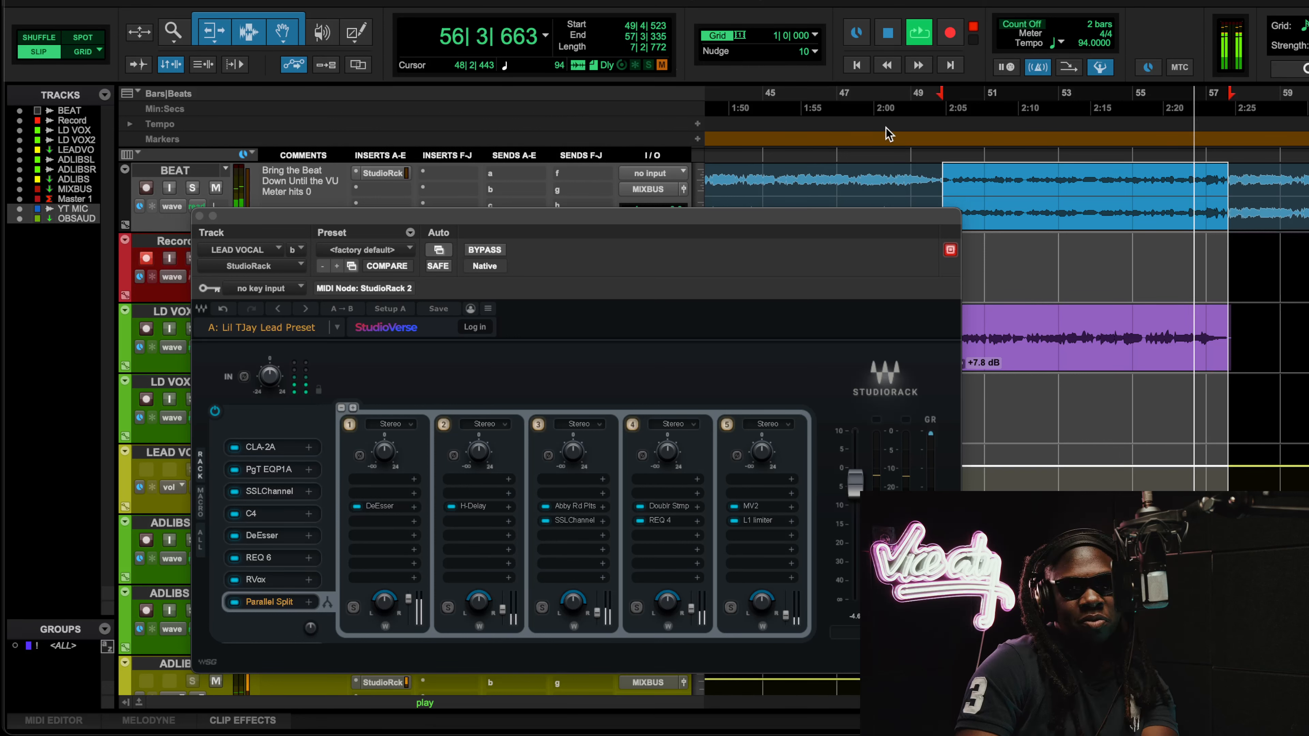
pyautogui.press('space')
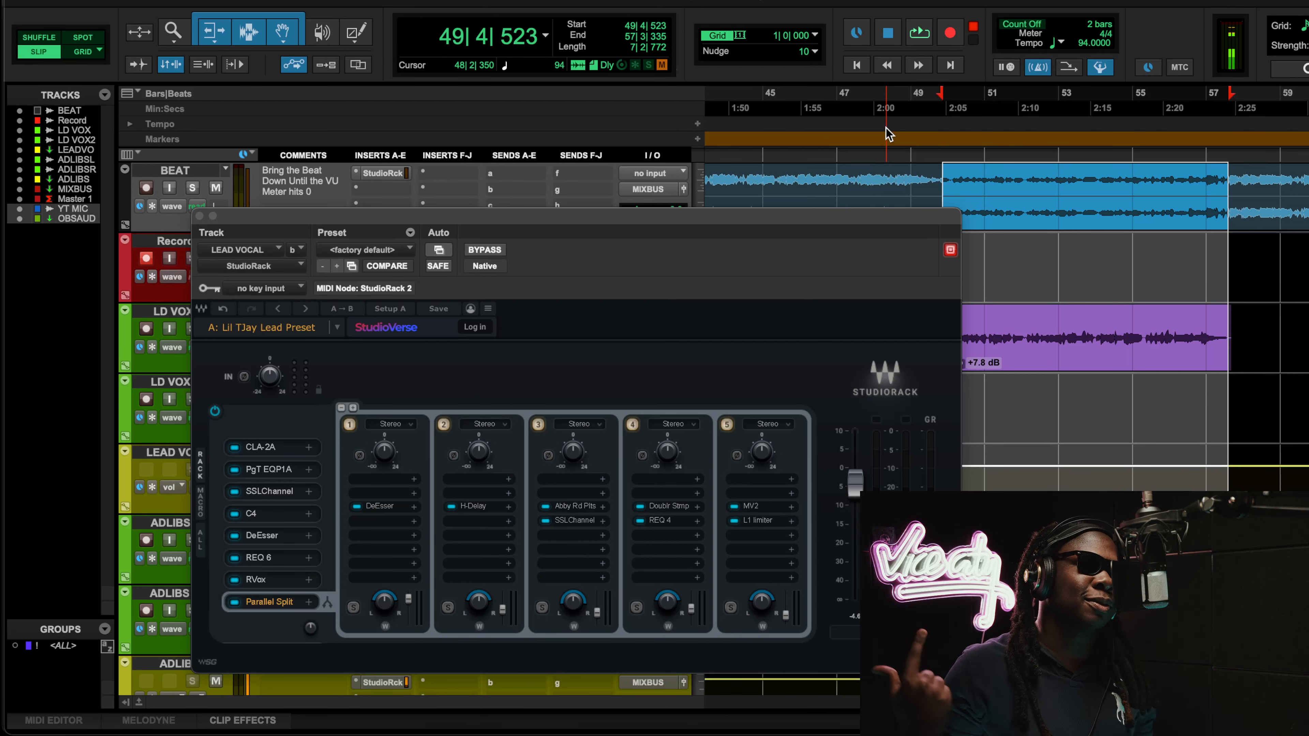
# Step: Close the StudioRack window, open the Auto-Tune insert on the LD VOX track, and audition the selected vocal section
pyautogui.moveTo(576, 222); pyautogui.dragTo(641, 93)
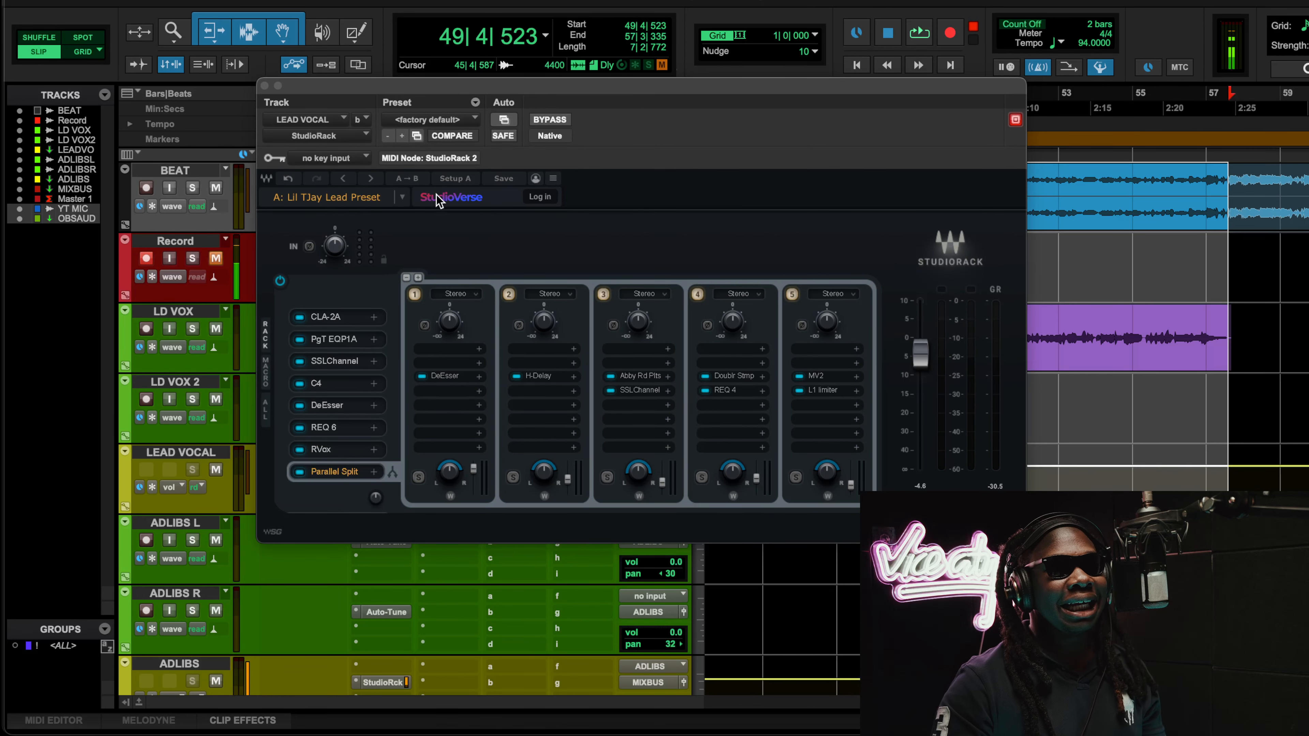
pyautogui.click(265, 86)
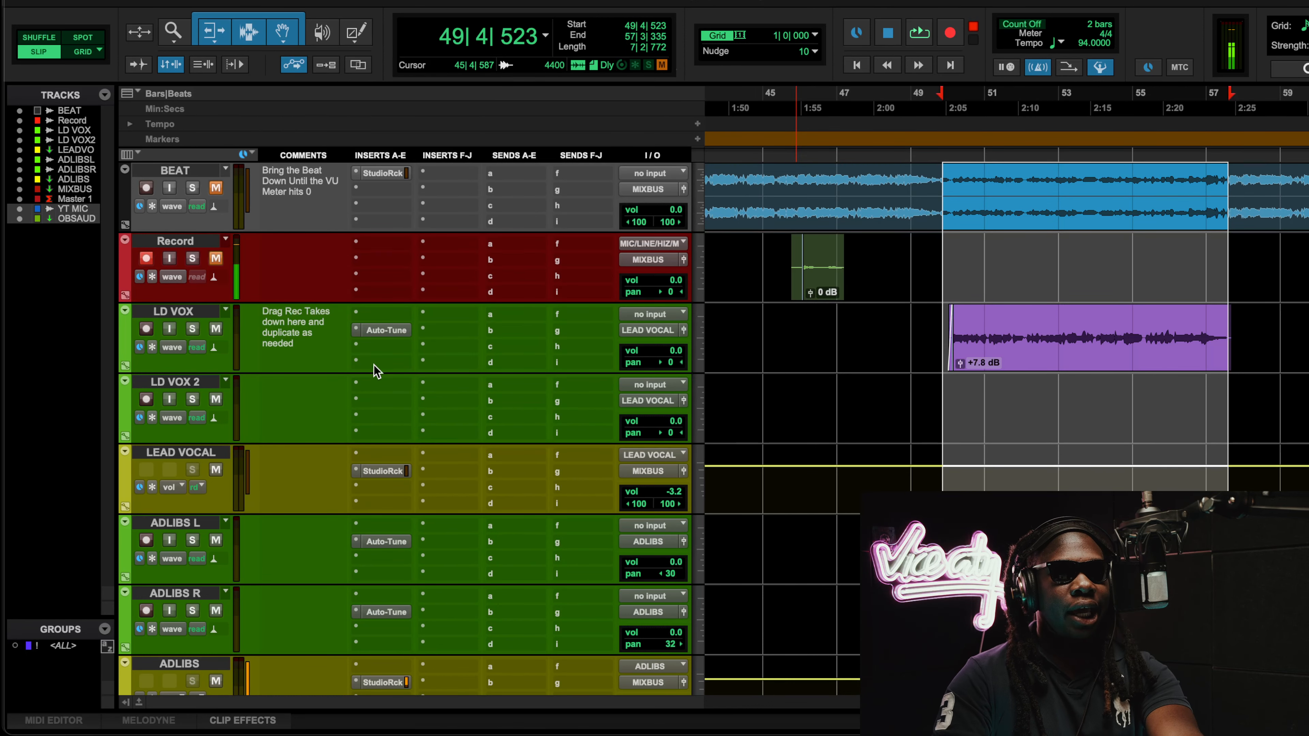
pyautogui.click(387, 330)
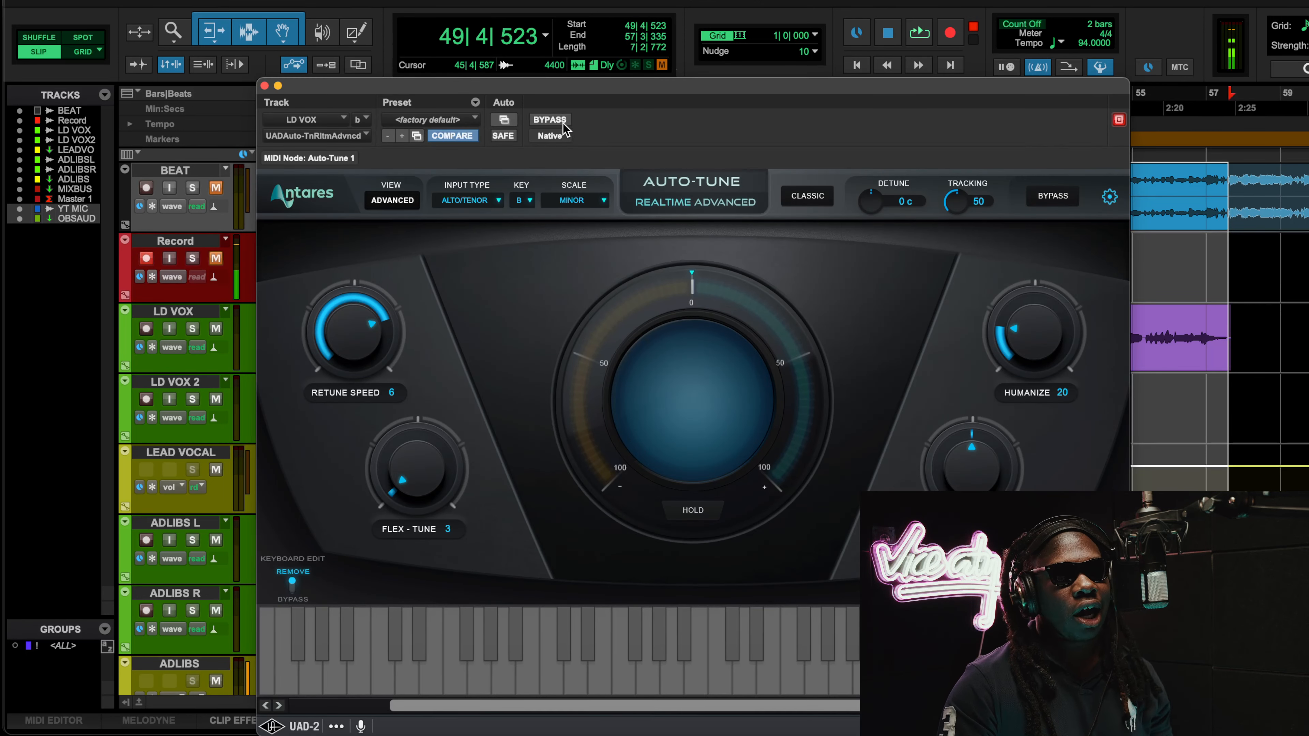
pyautogui.moveTo(566, 98); pyautogui.dragTo(485, 45)
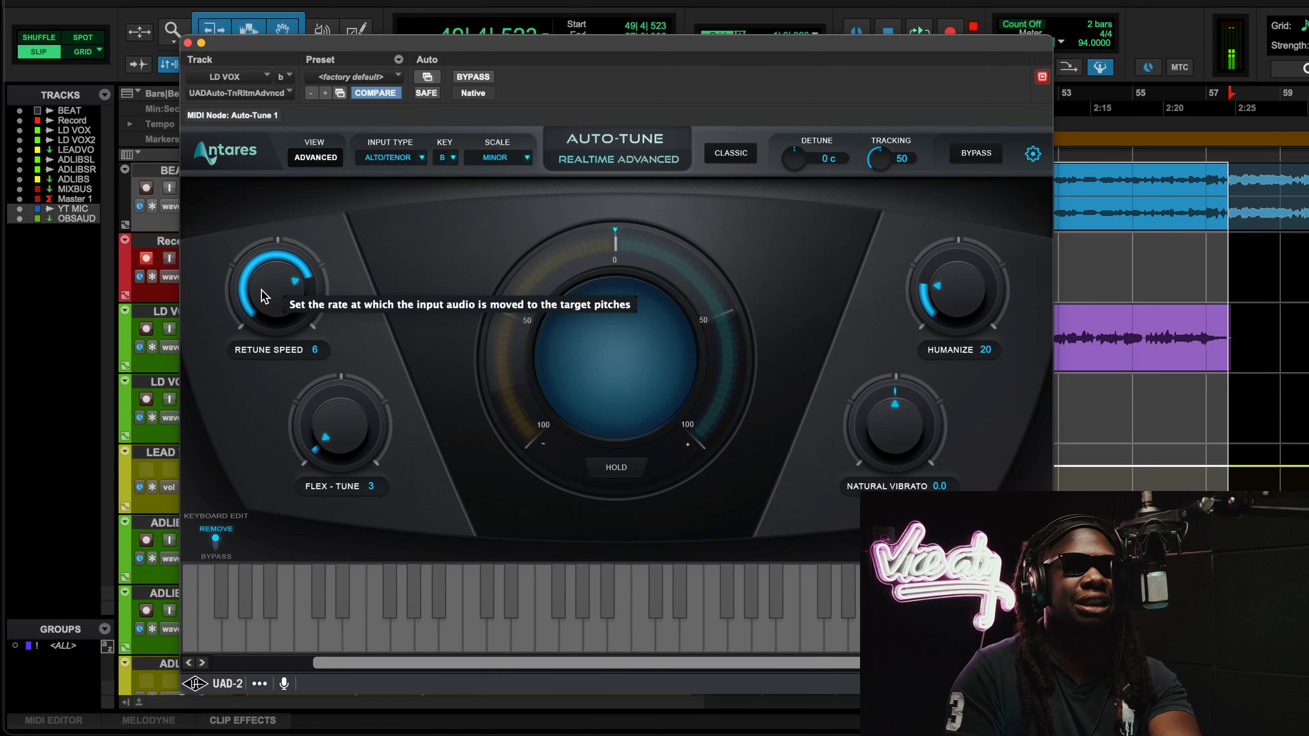
pyautogui.press('space')
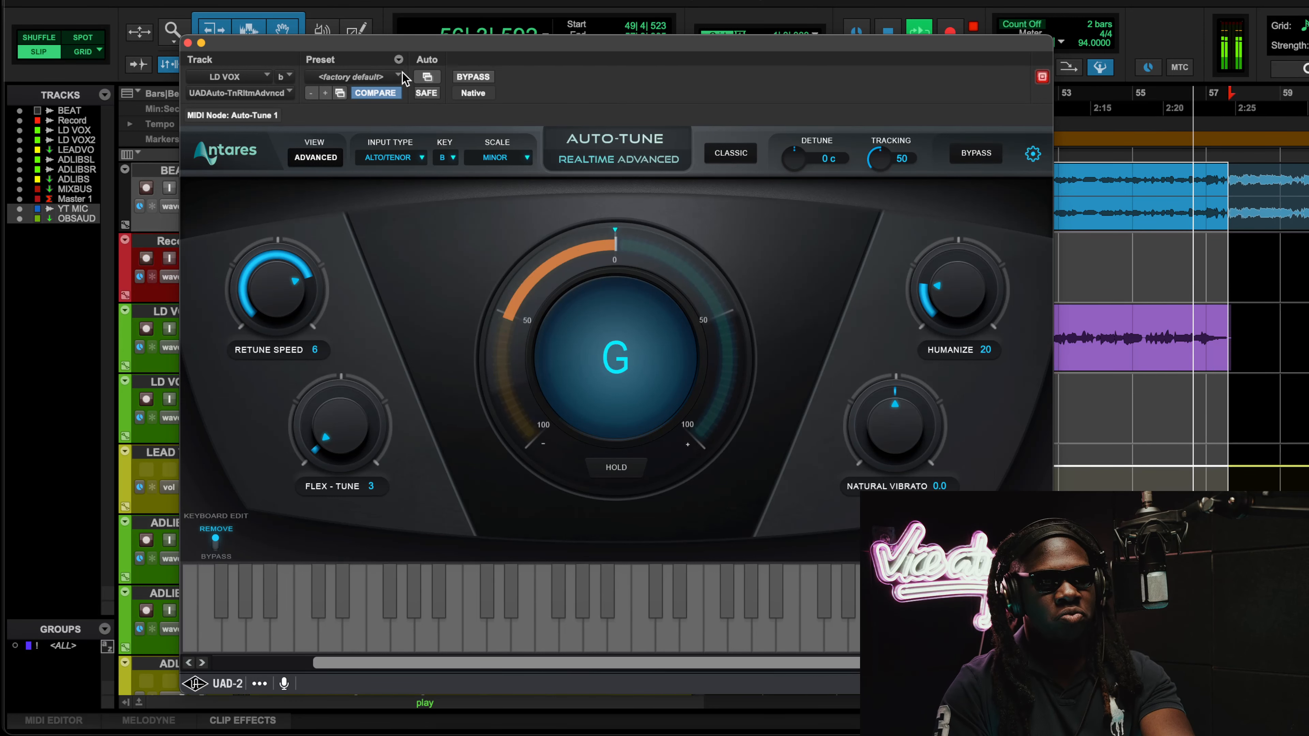
pyautogui.press('space')
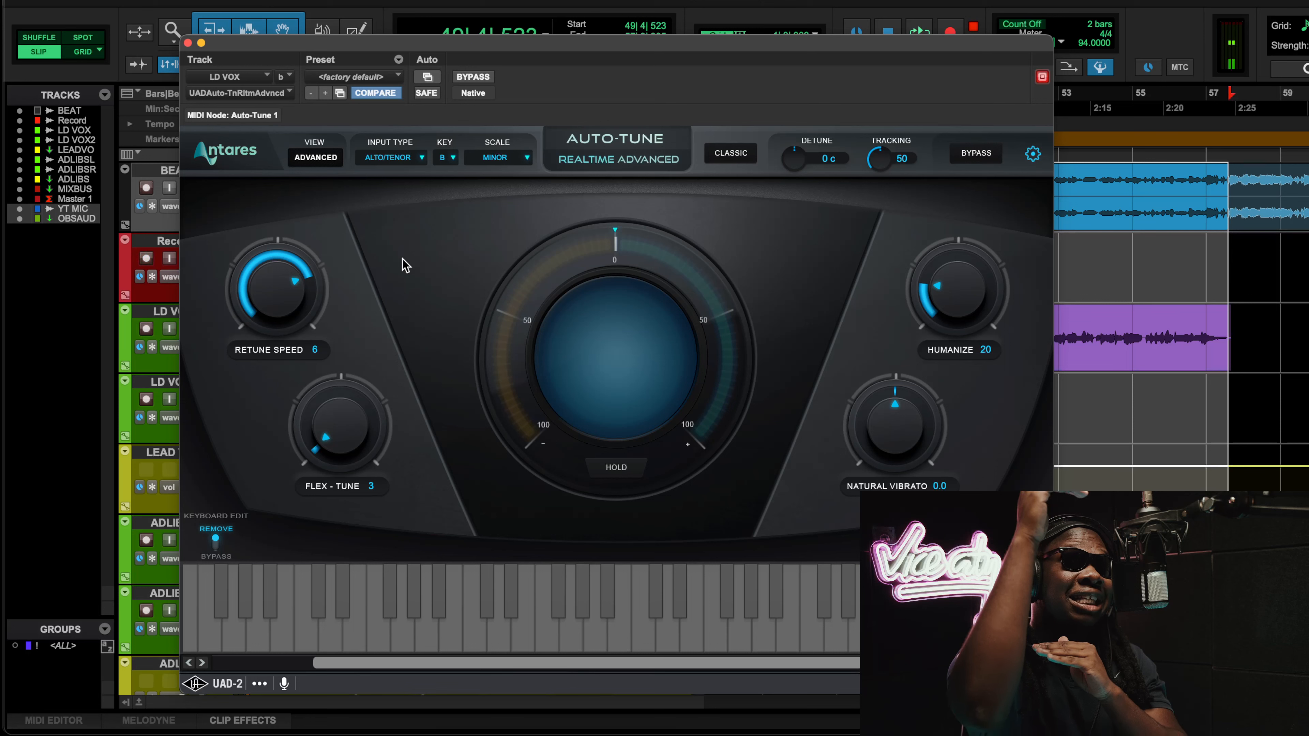
# Step: Try the Low Male input type in Auto-Tune, restore Alto/Tenor, and close the plug-in window
pyautogui.click(404, 156)
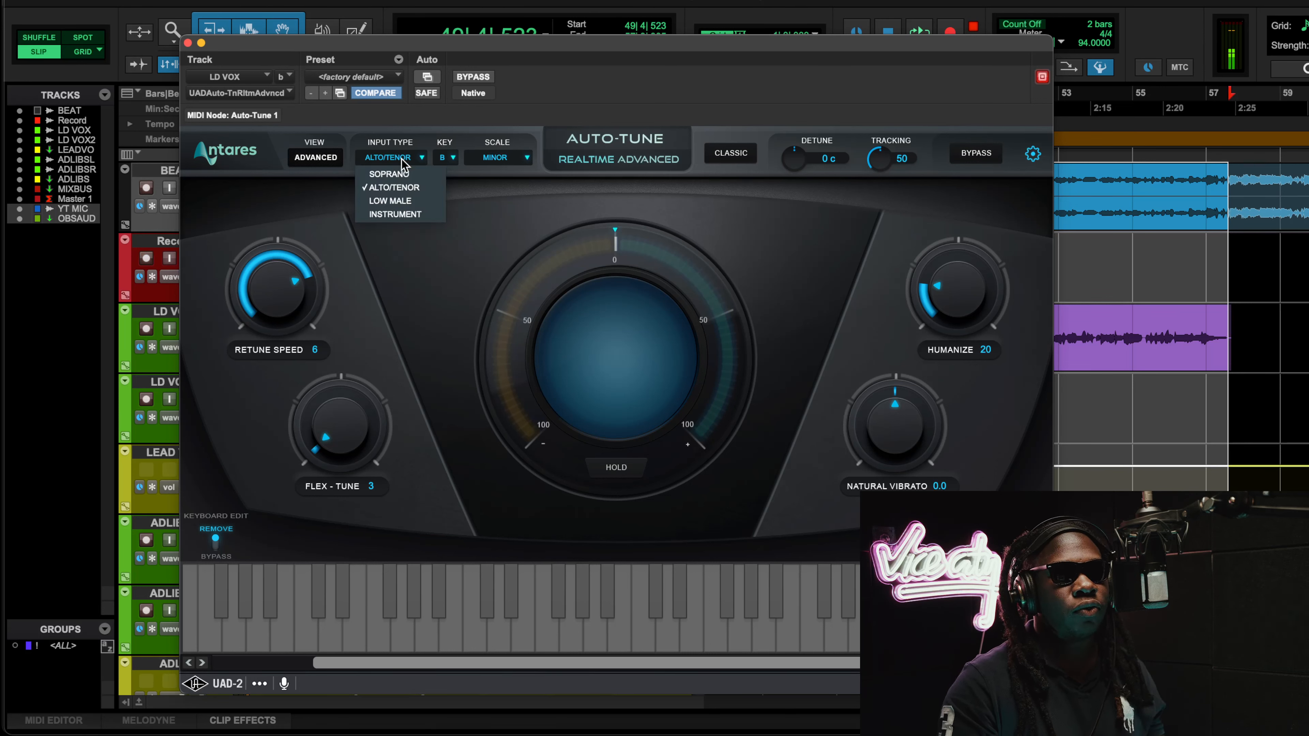
pyautogui.click(402, 200)
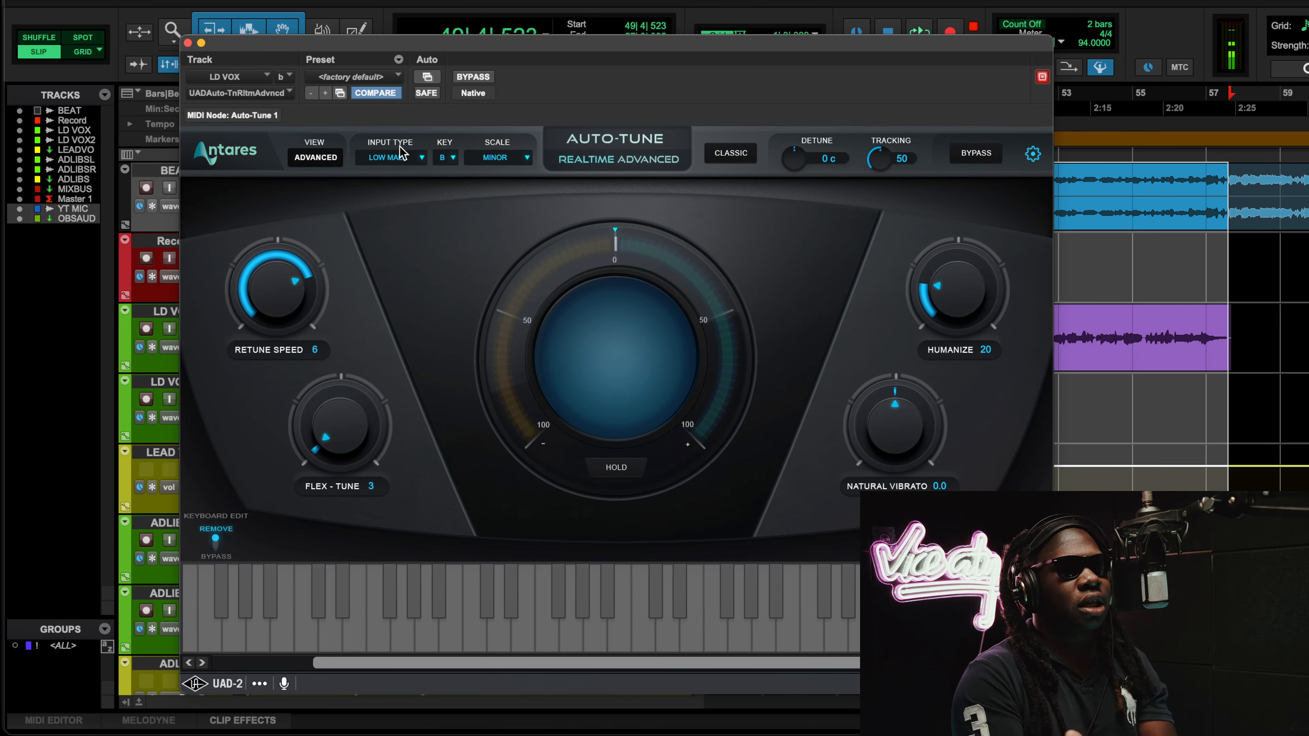
pyautogui.click(422, 158)
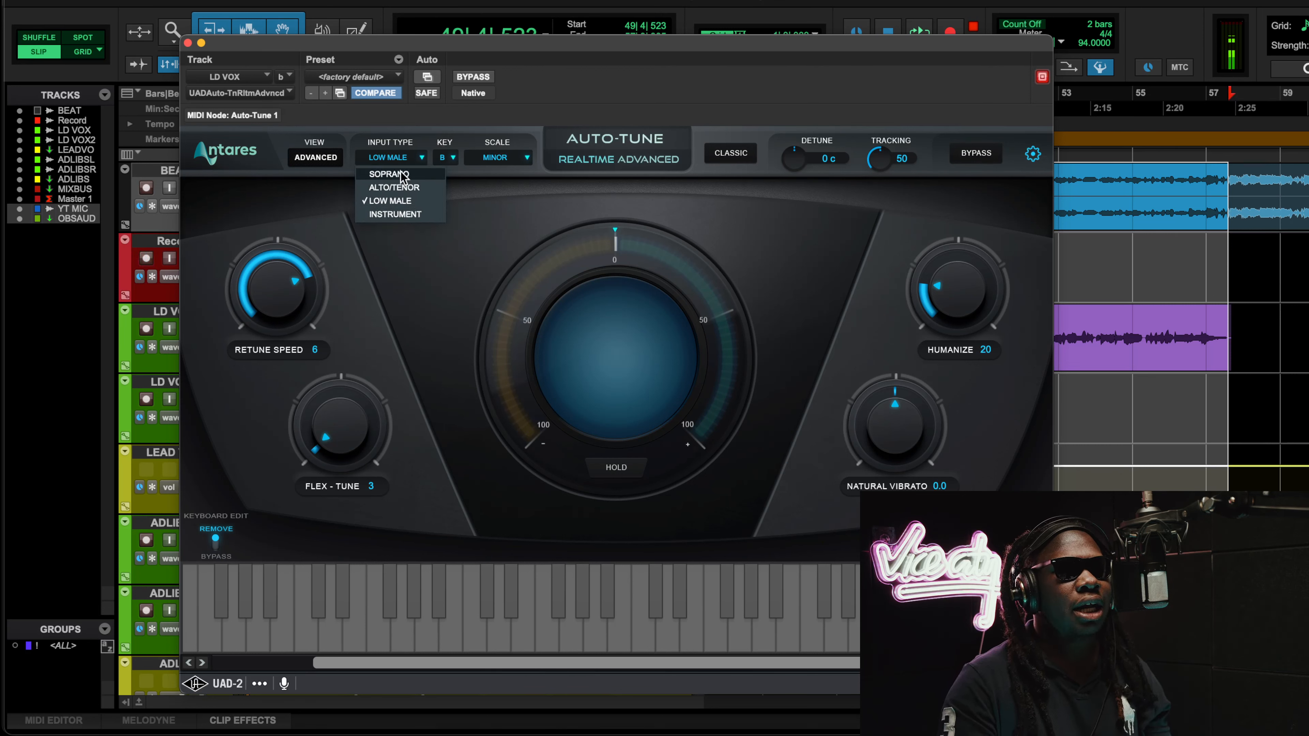
pyautogui.click(402, 188)
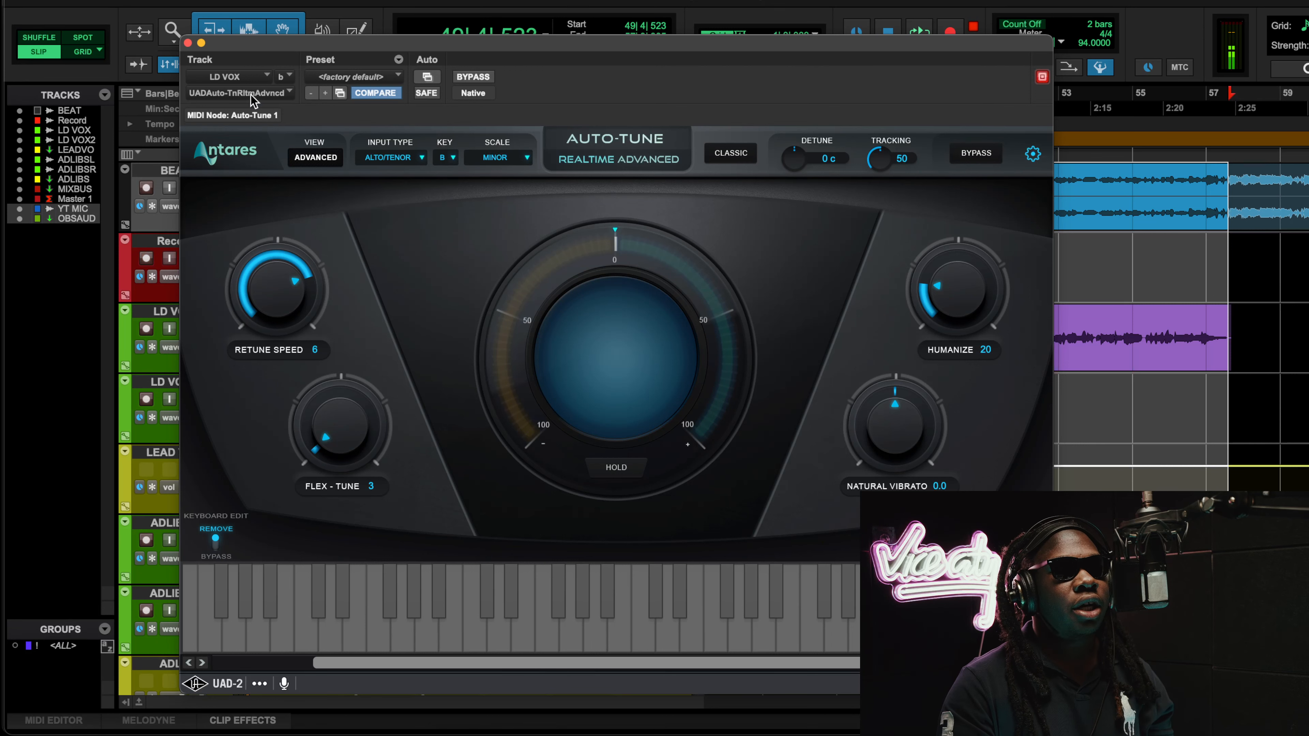
pyautogui.click(189, 44)
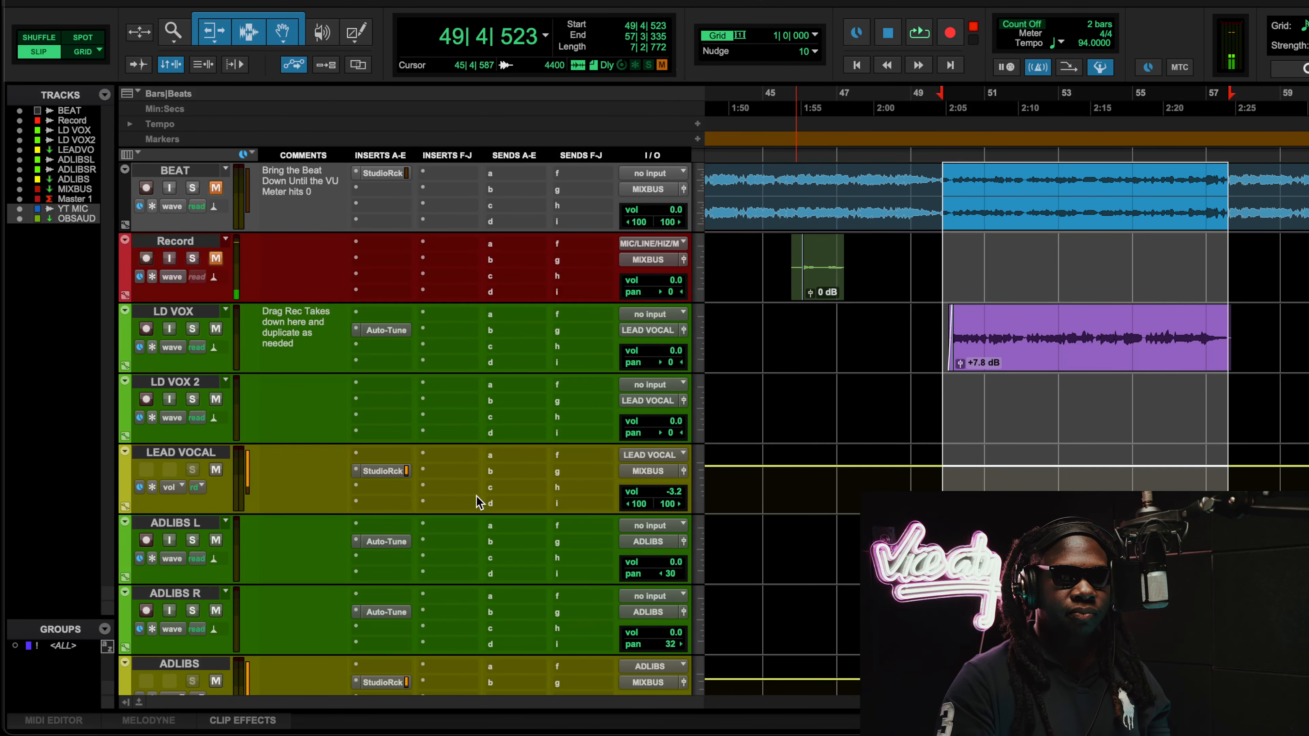
# Step: Open the StudioRack insert on the LEAD VOCAL track and compare the processed and bypassed vocal during playback
pyautogui.click(382, 471)
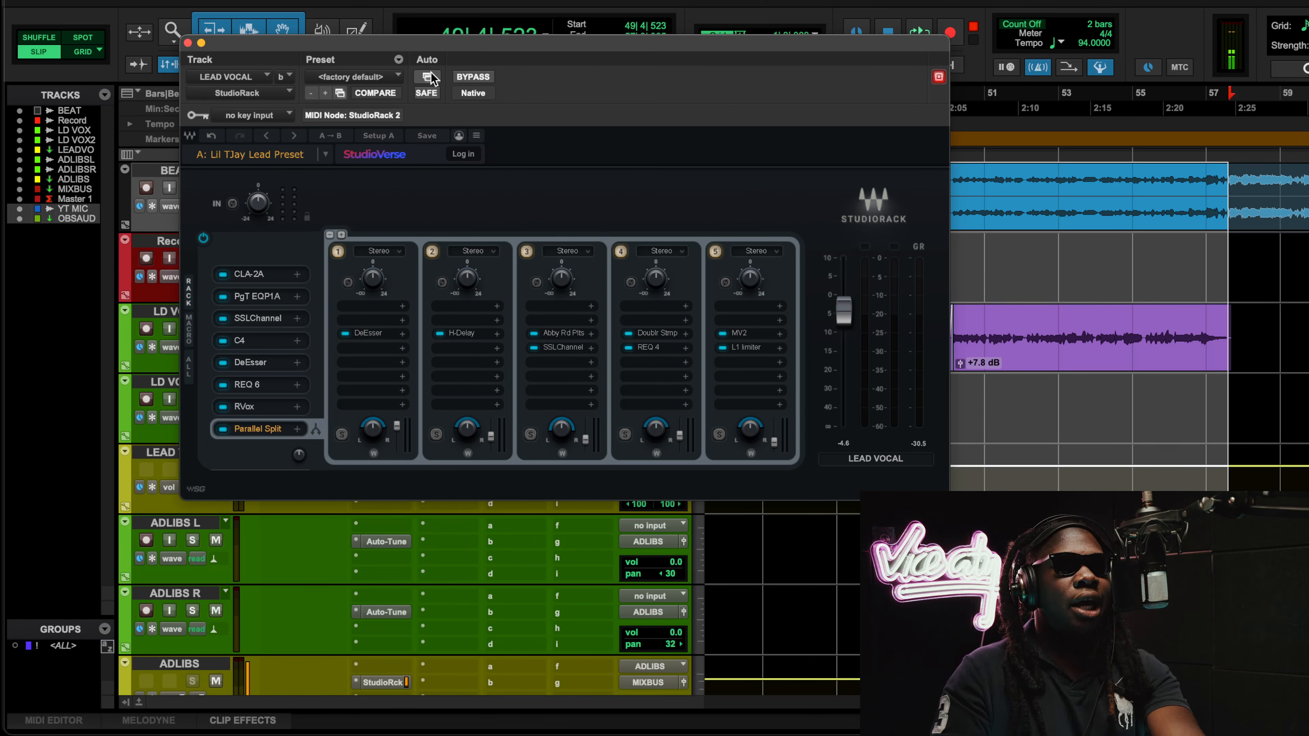
pyautogui.moveTo(380, 51); pyautogui.dragTo(368, 120)
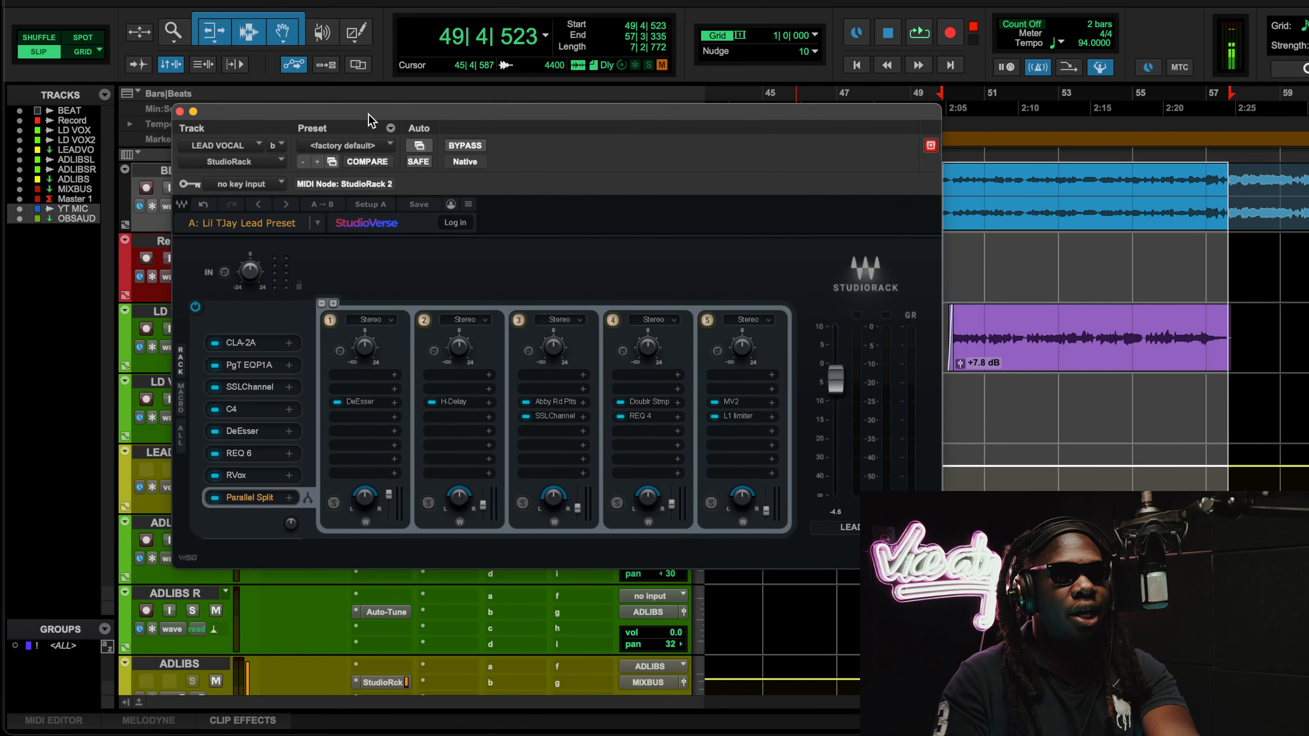
pyautogui.press('space')
pyautogui.click(474, 146)
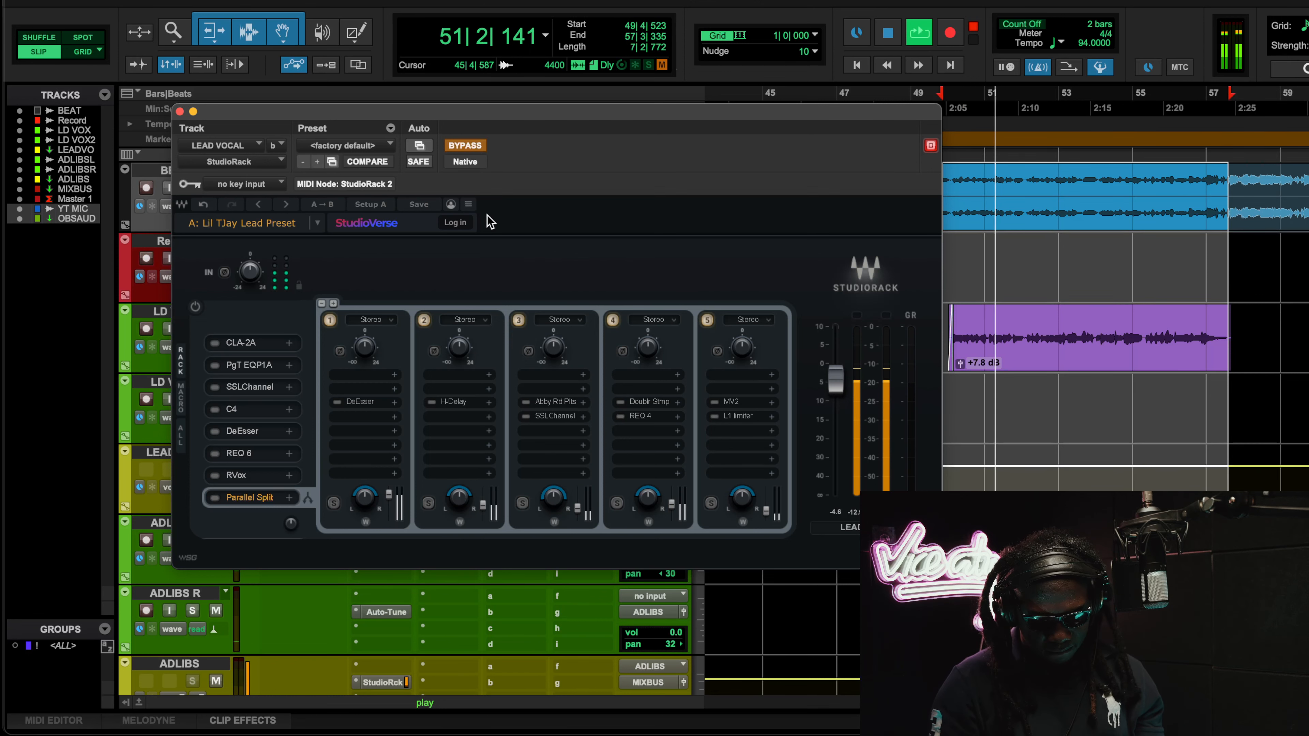
pyautogui.click(465, 145)
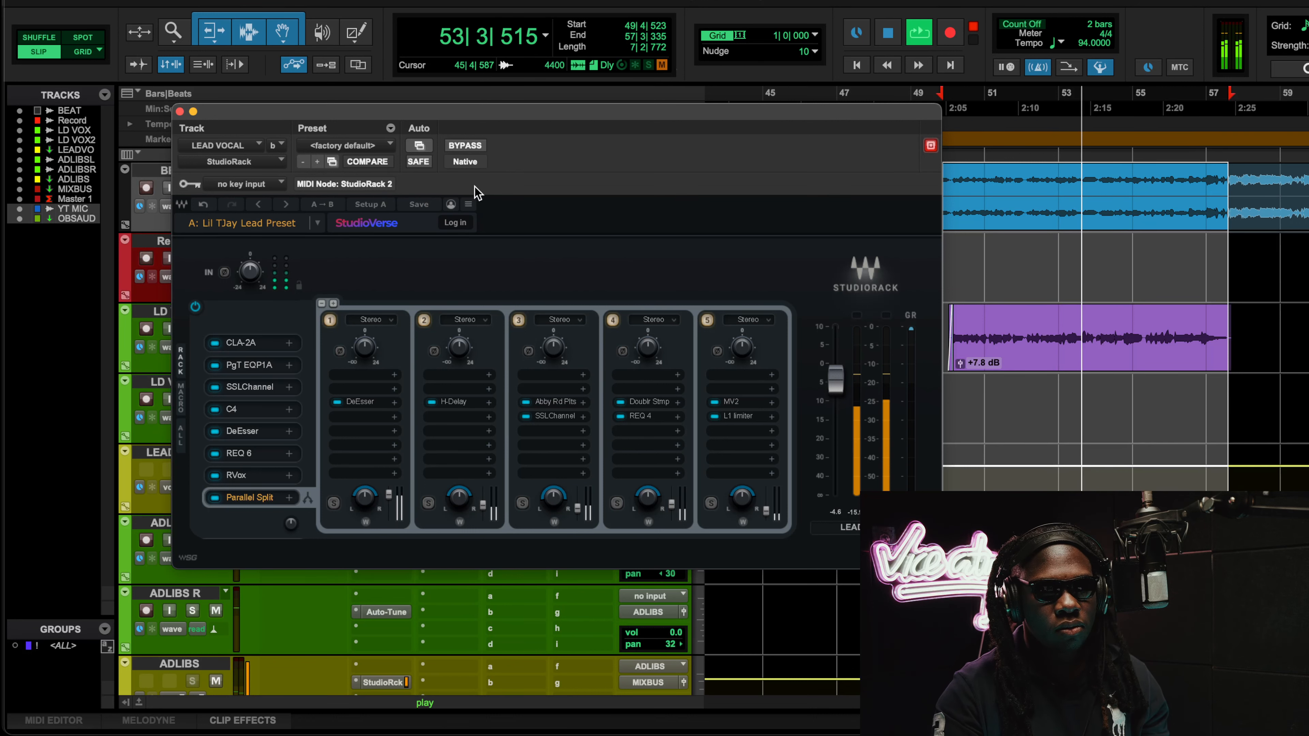
pyautogui.click(466, 145)
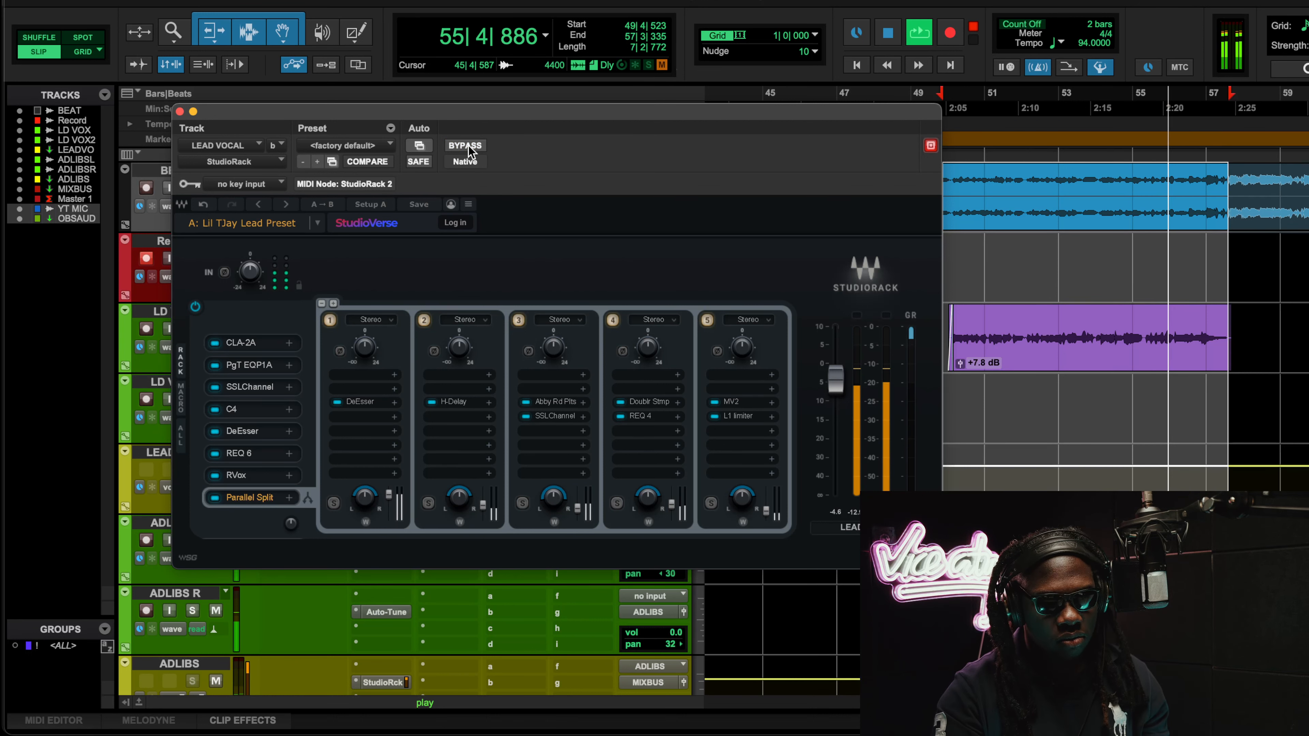
pyautogui.click(466, 146)
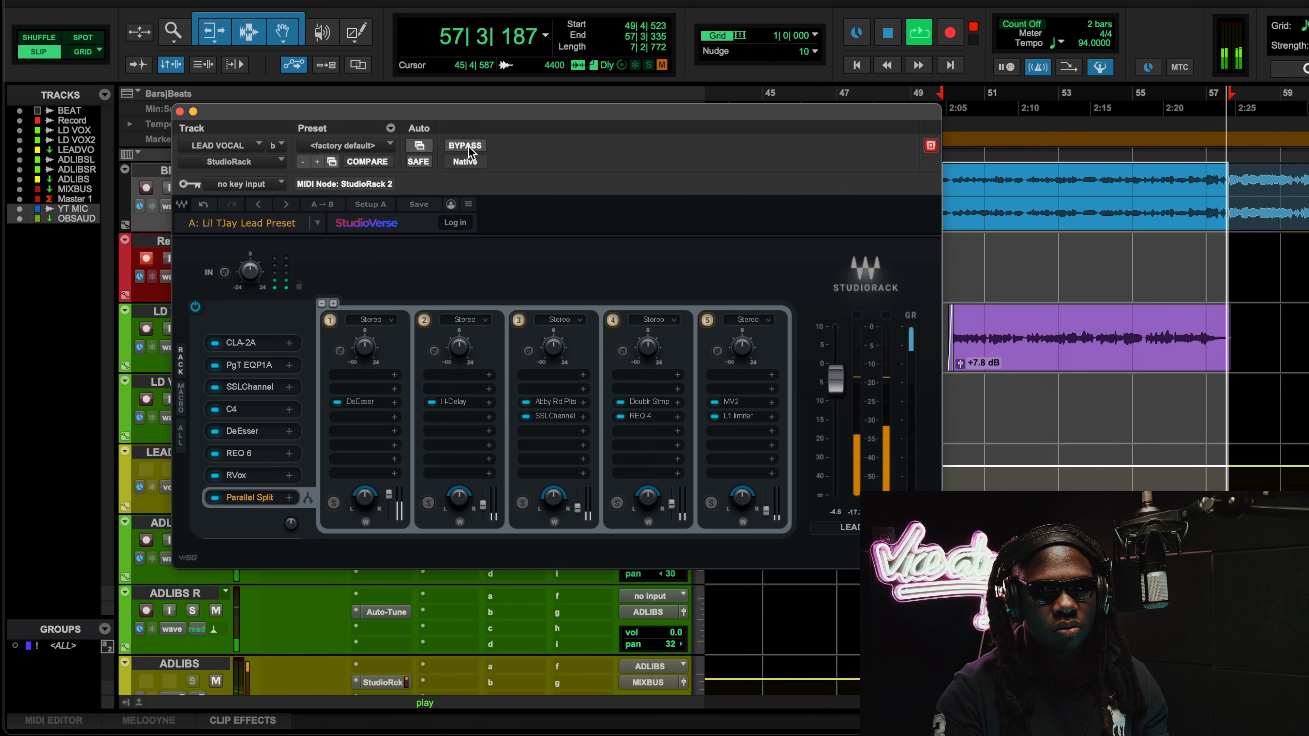
pyautogui.click(469, 147)
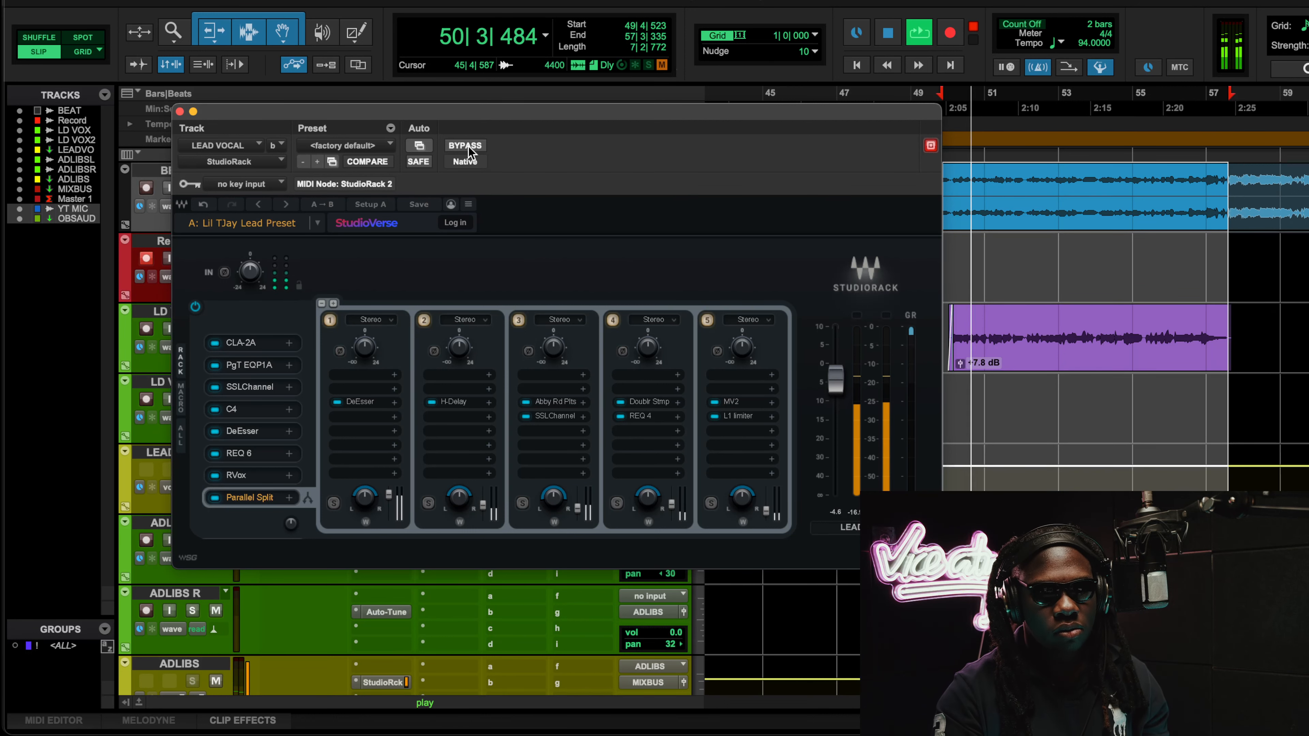
pyautogui.click(469, 147)
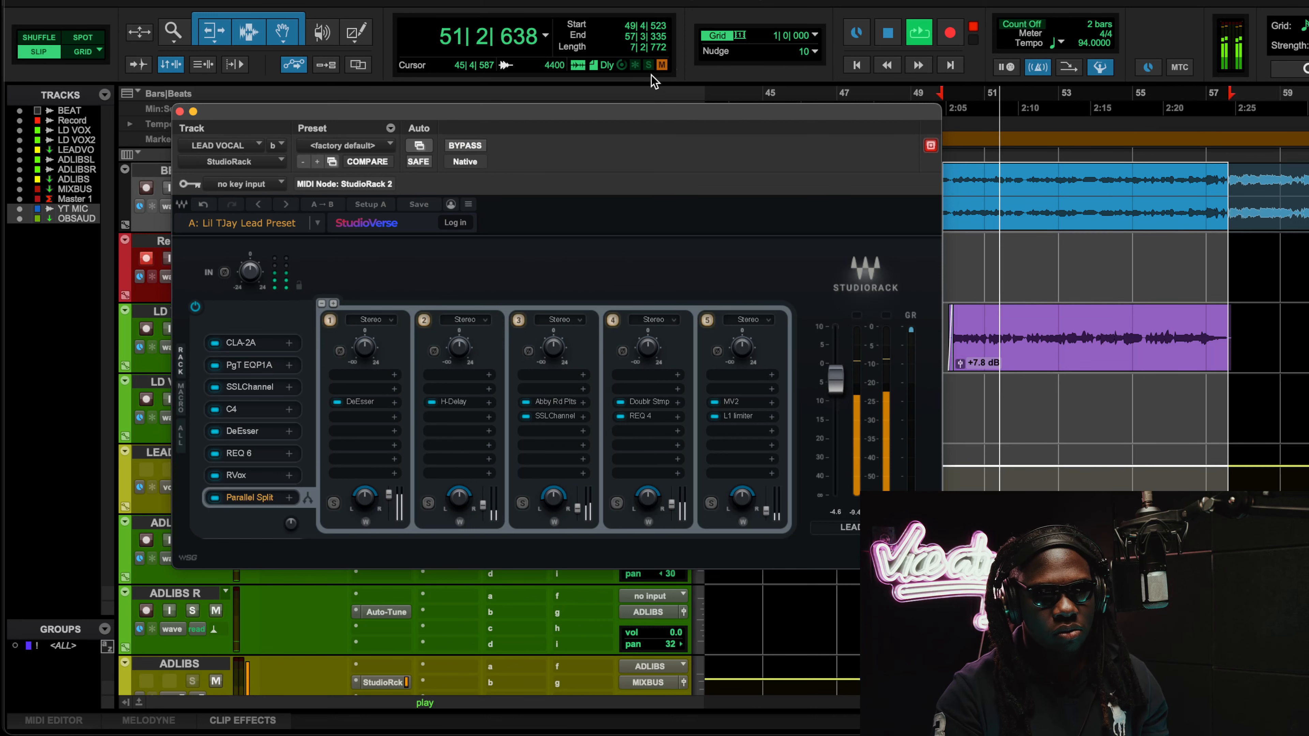
pyautogui.press('space')
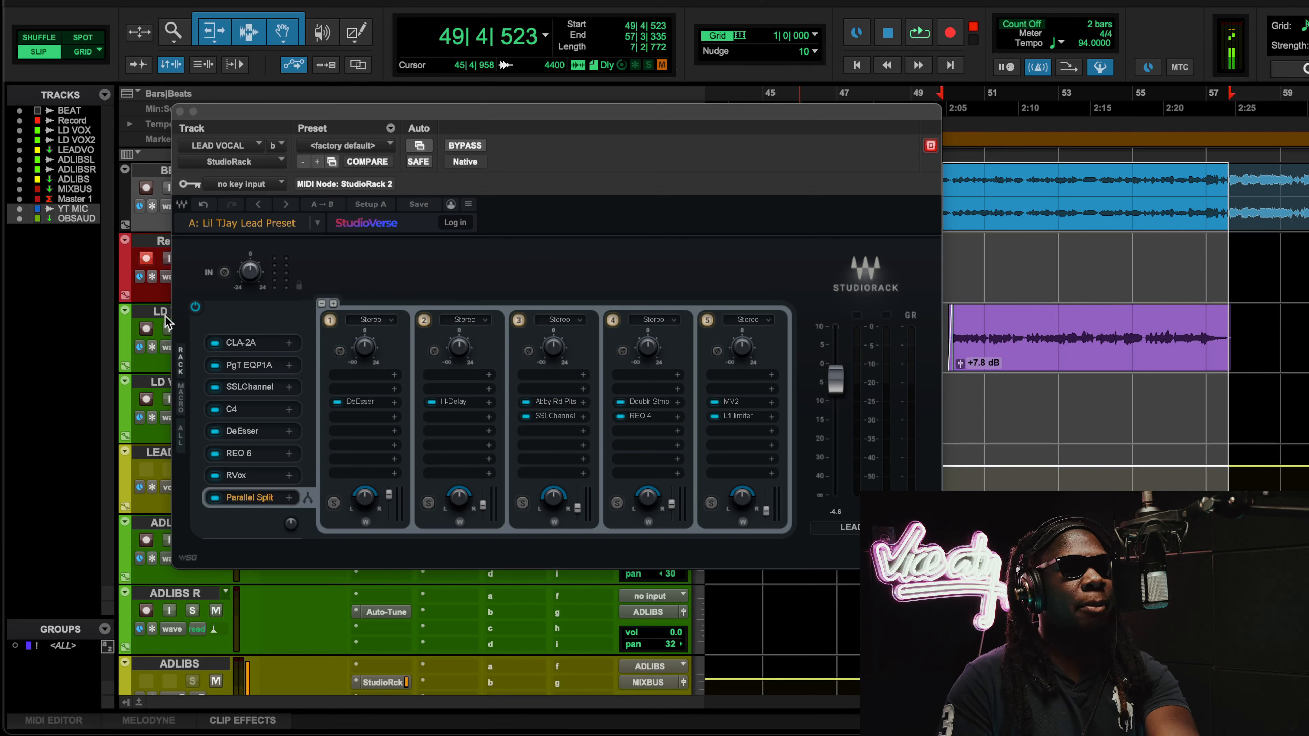
# Step: Disable all plug-ins in the StudioRack chain, start playback, and re-enable only the Parallel Split
pyautogui.click(196, 307)
pyautogui.press('space')
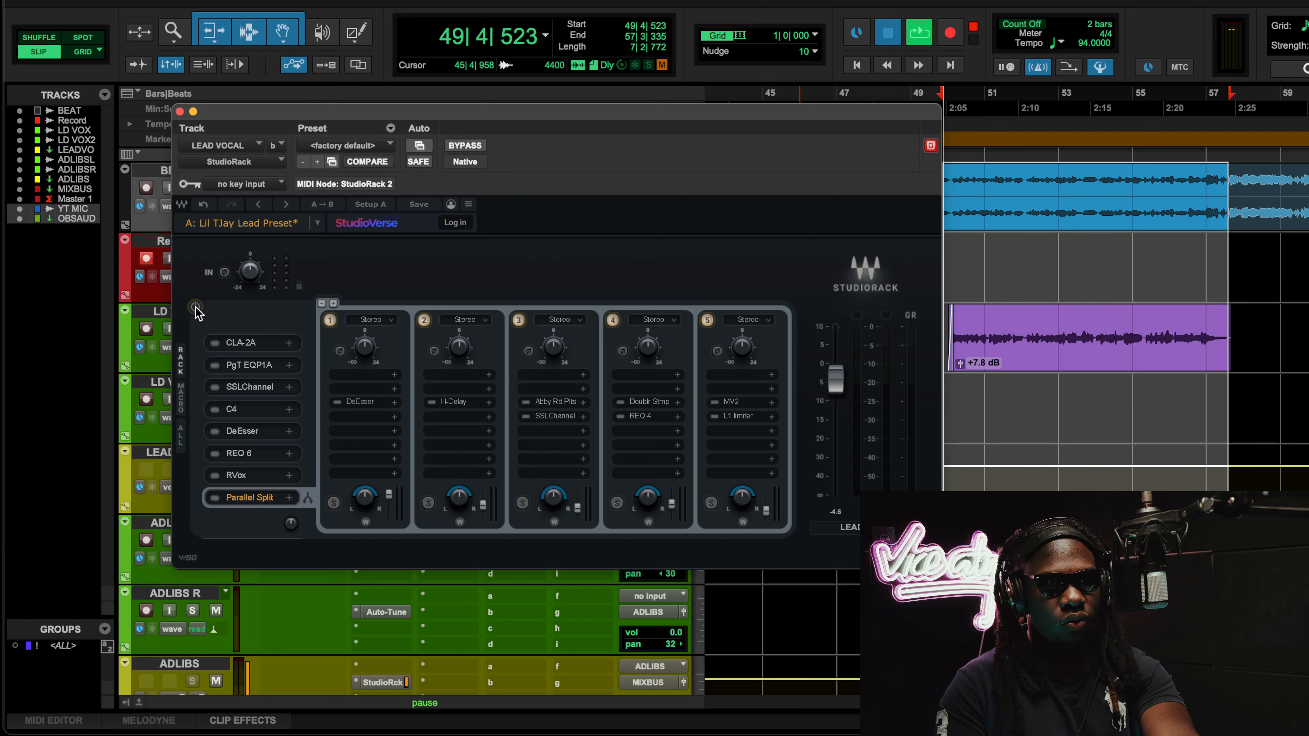
pyautogui.click(214, 498)
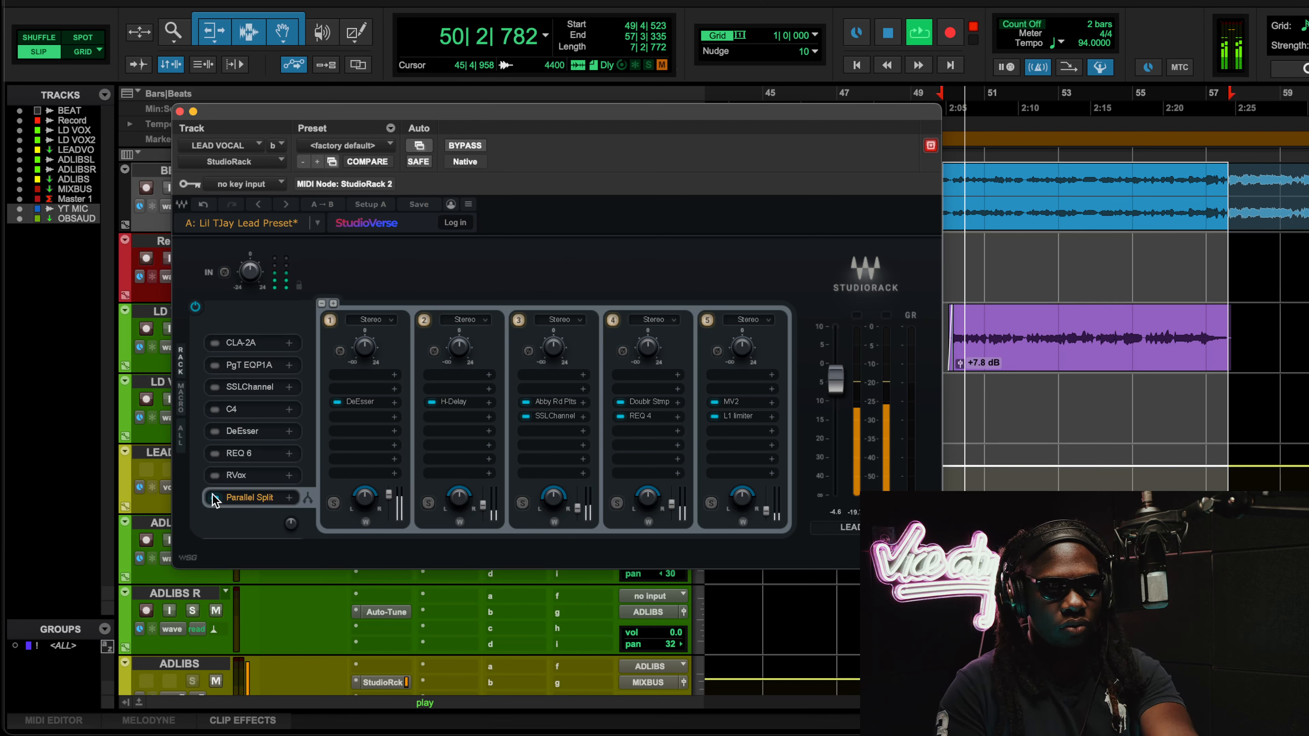
# Step: Re-enable CLA-2A, PgT EQP1A, SSLChannel, C4, DeEsser, REQ 6 and RVox one by one during playback, and stop playback
pyautogui.click(215, 343)
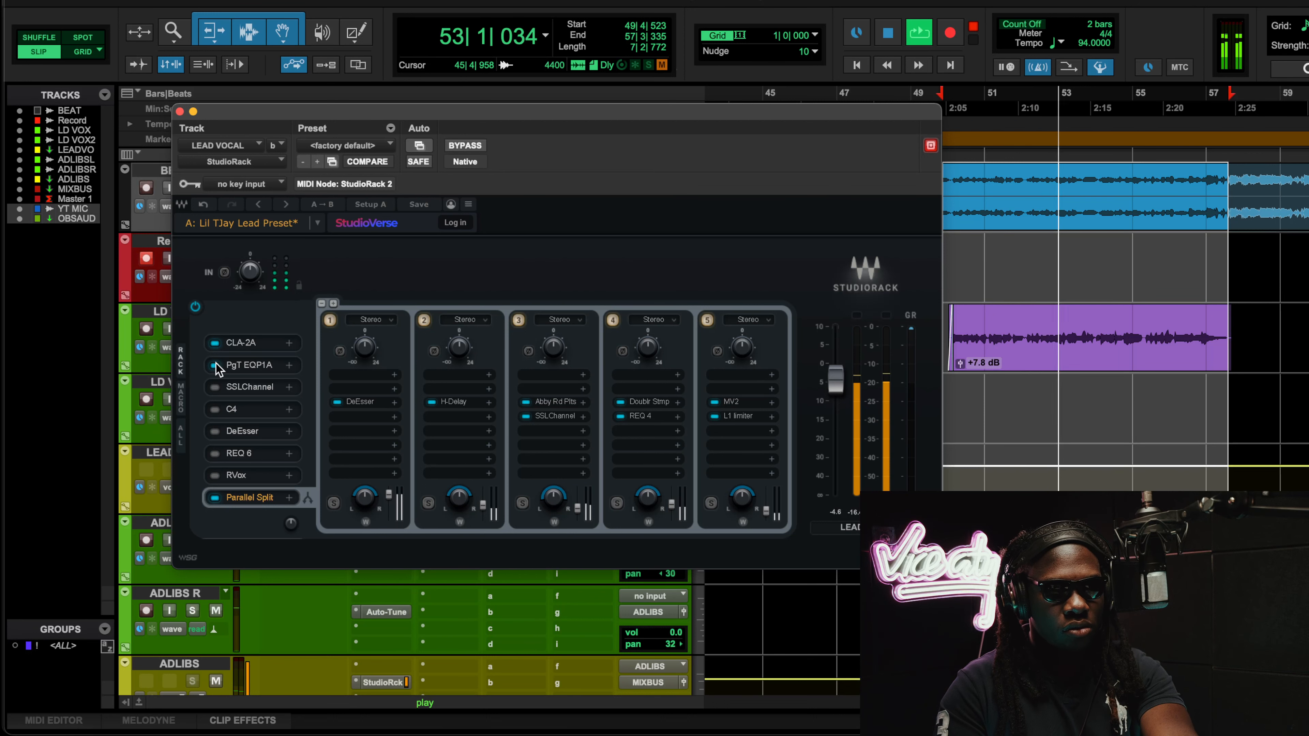
pyautogui.click(216, 364)
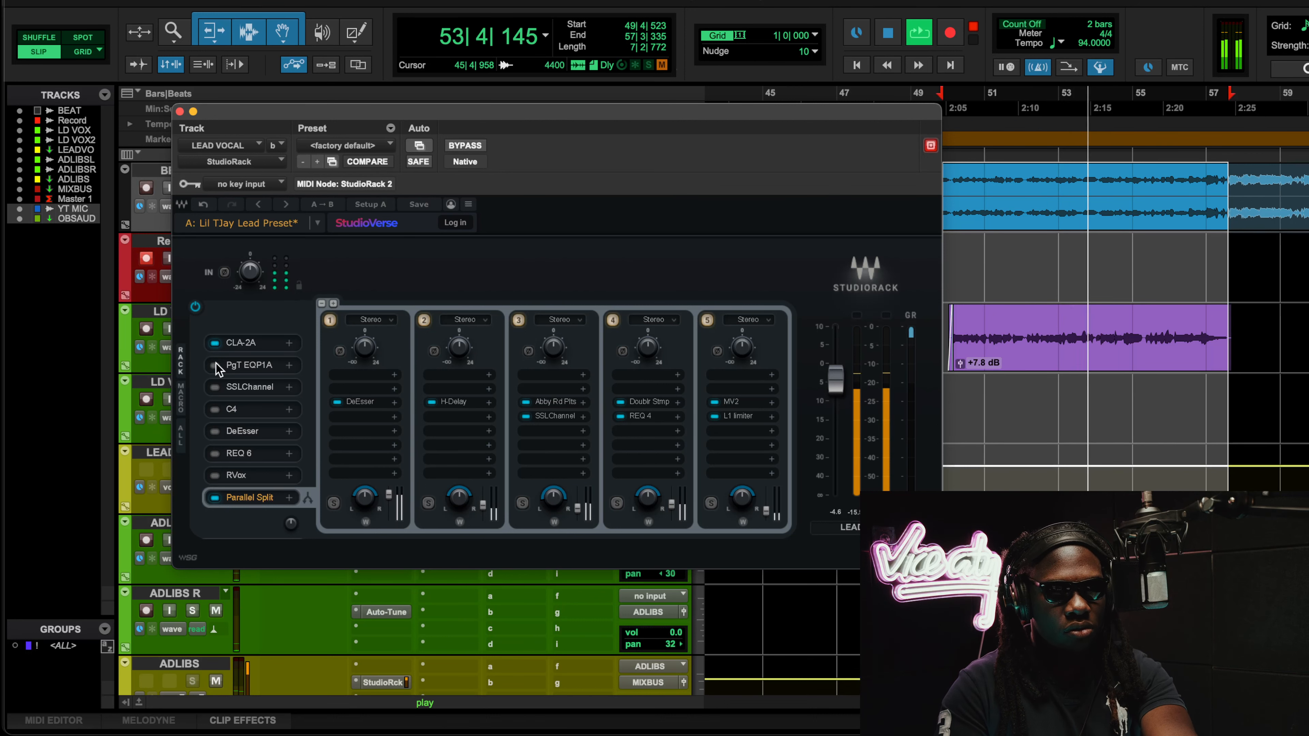
pyautogui.click(215, 386)
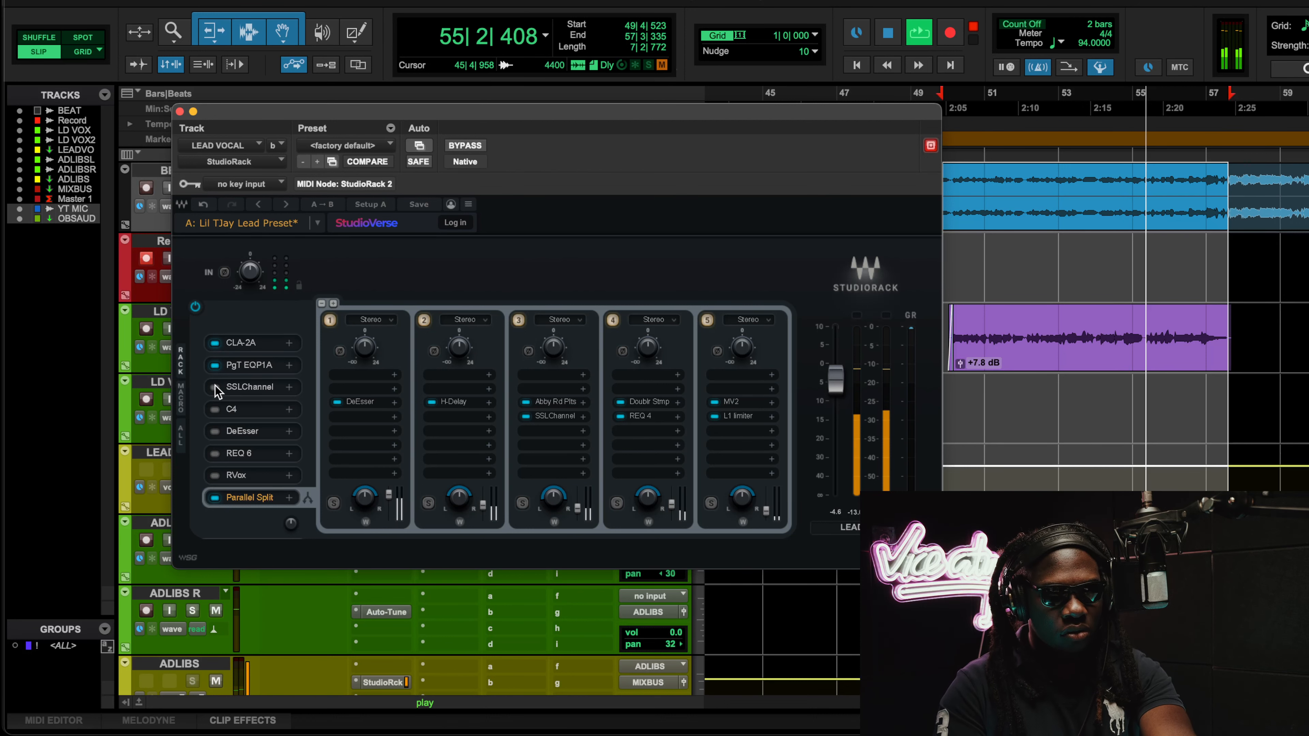
pyautogui.click(216, 410)
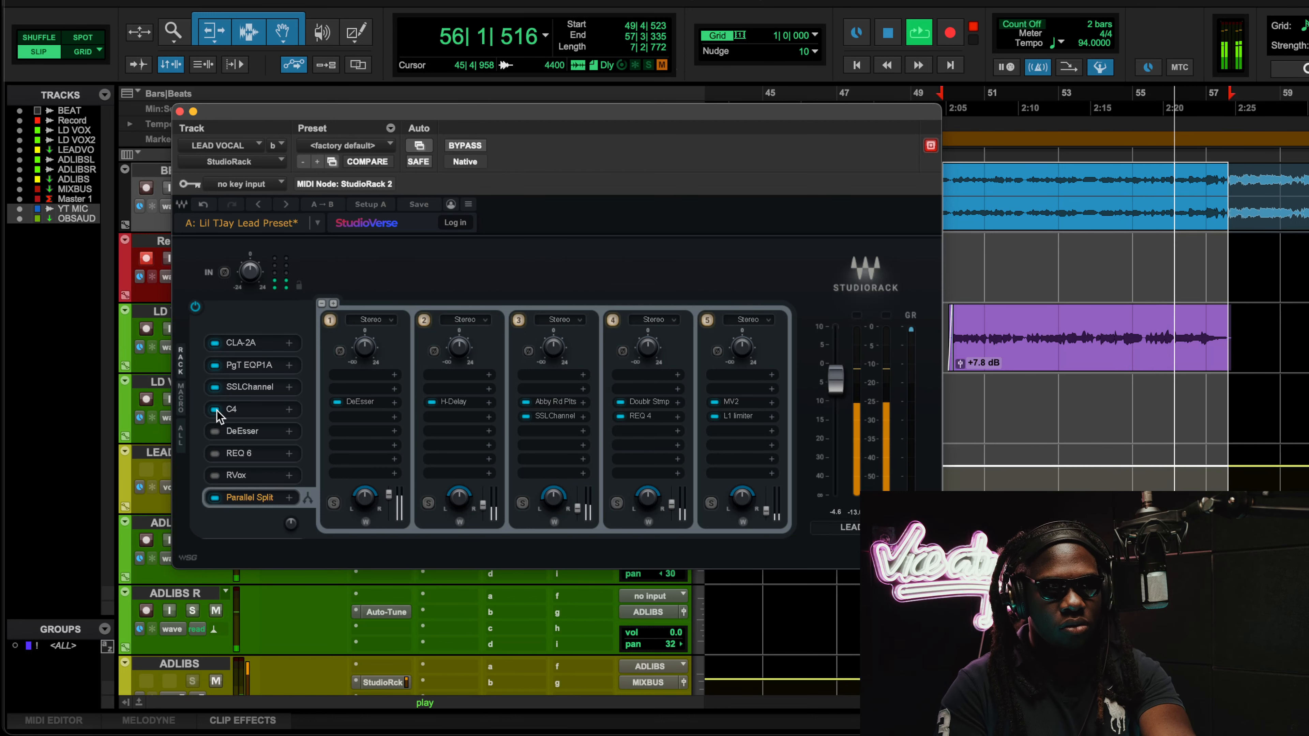
pyautogui.click(217, 410)
pyautogui.click(217, 410)
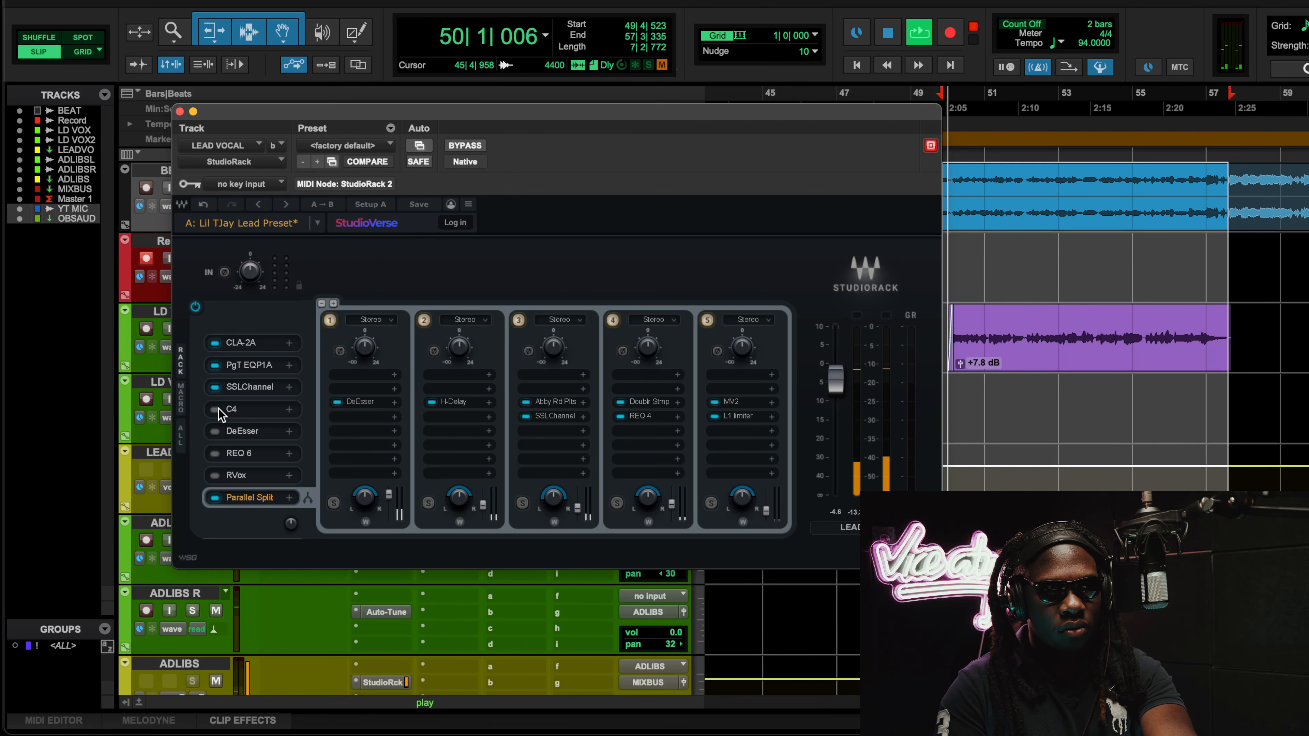
pyautogui.click(215, 431)
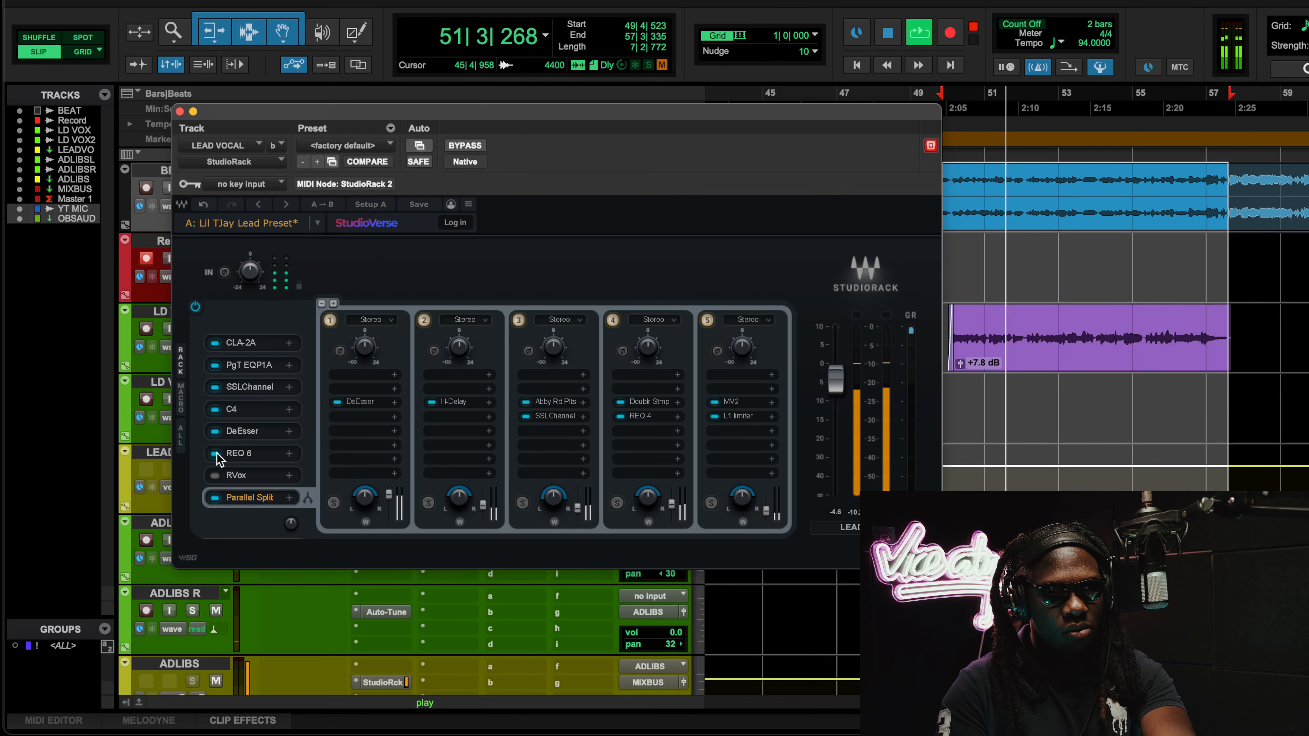
pyautogui.click(215, 453)
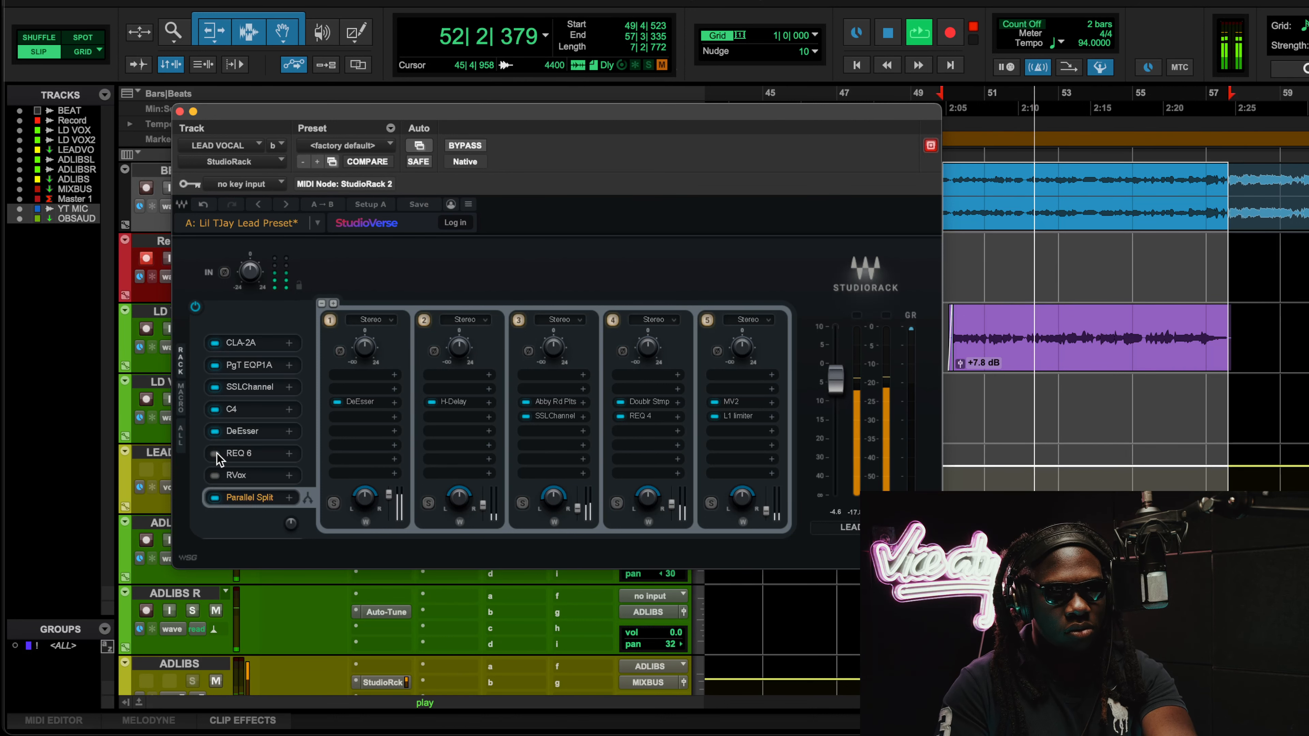
pyautogui.click(216, 454)
pyautogui.click(215, 475)
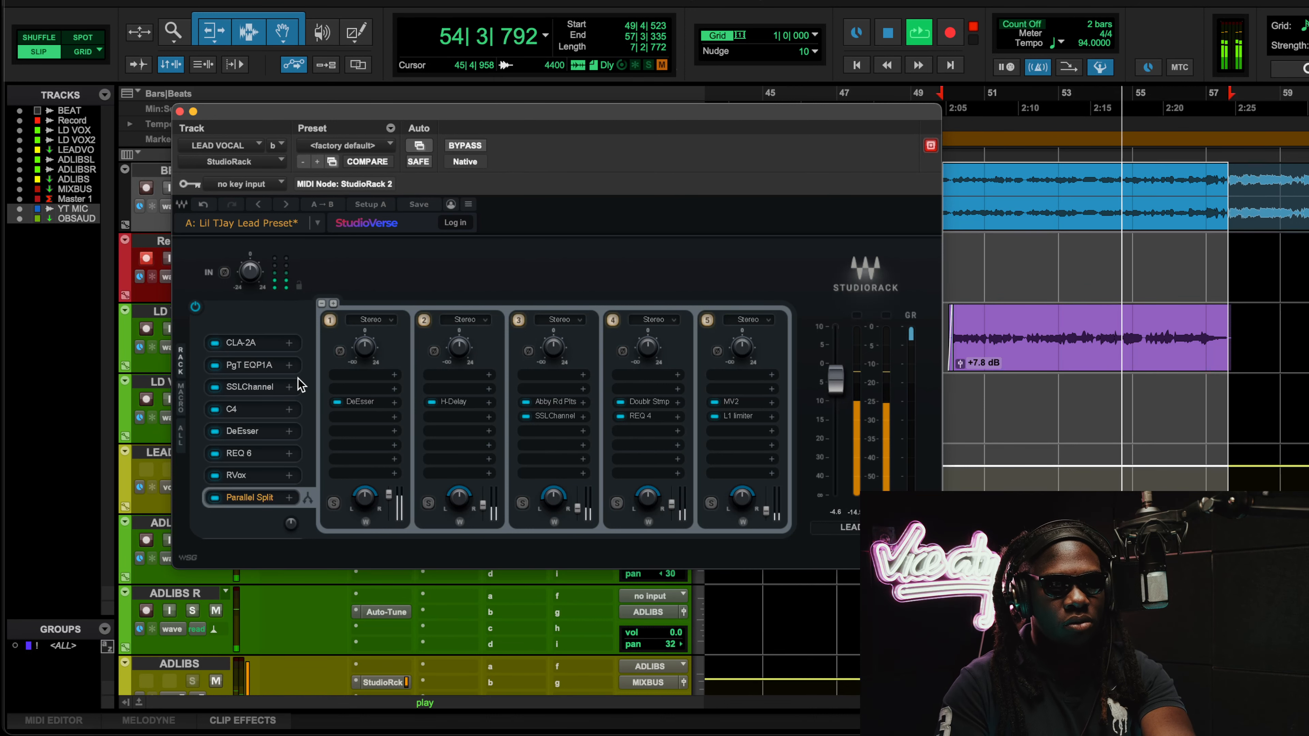
pyautogui.press('space')
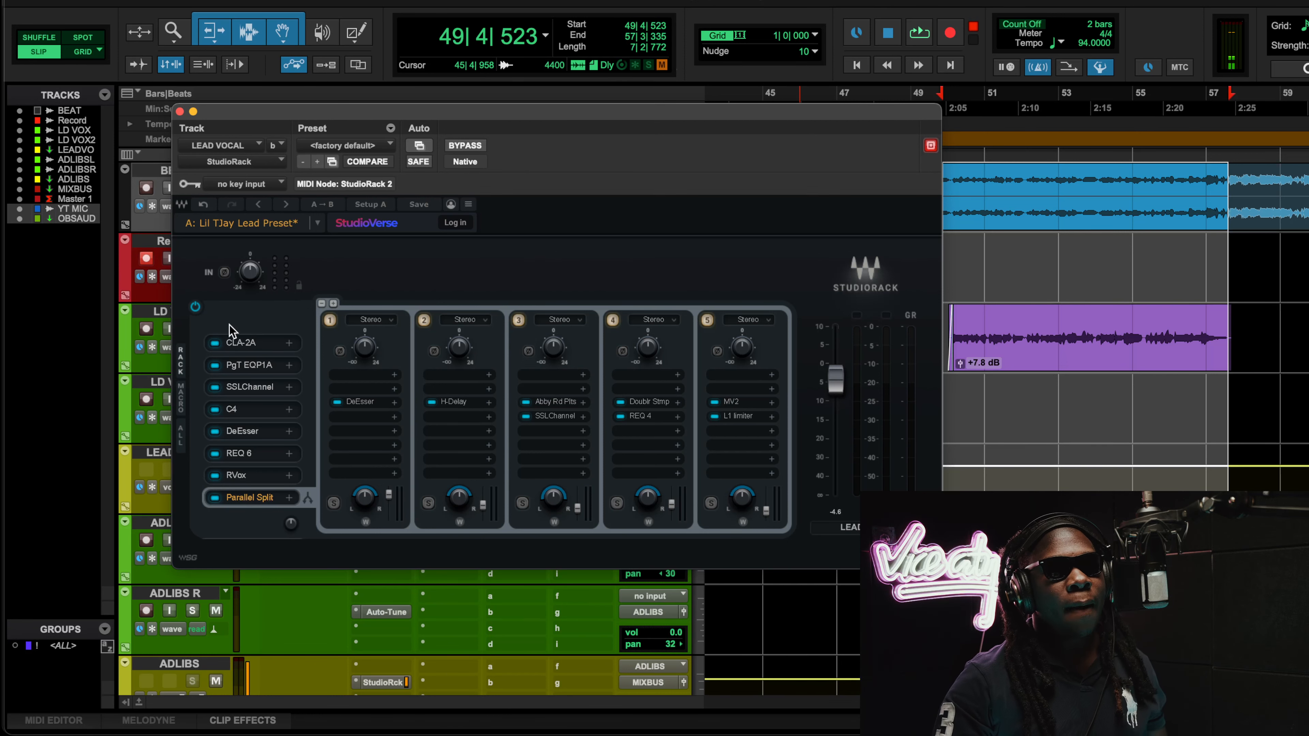
# Step: Open the CLA-2A in slot 1, compare the vocal with it bypassed and active during playback, and close its window
pyautogui.click(254, 350)
pyautogui.moveTo(630, 251); pyautogui.dragTo(565, 240)
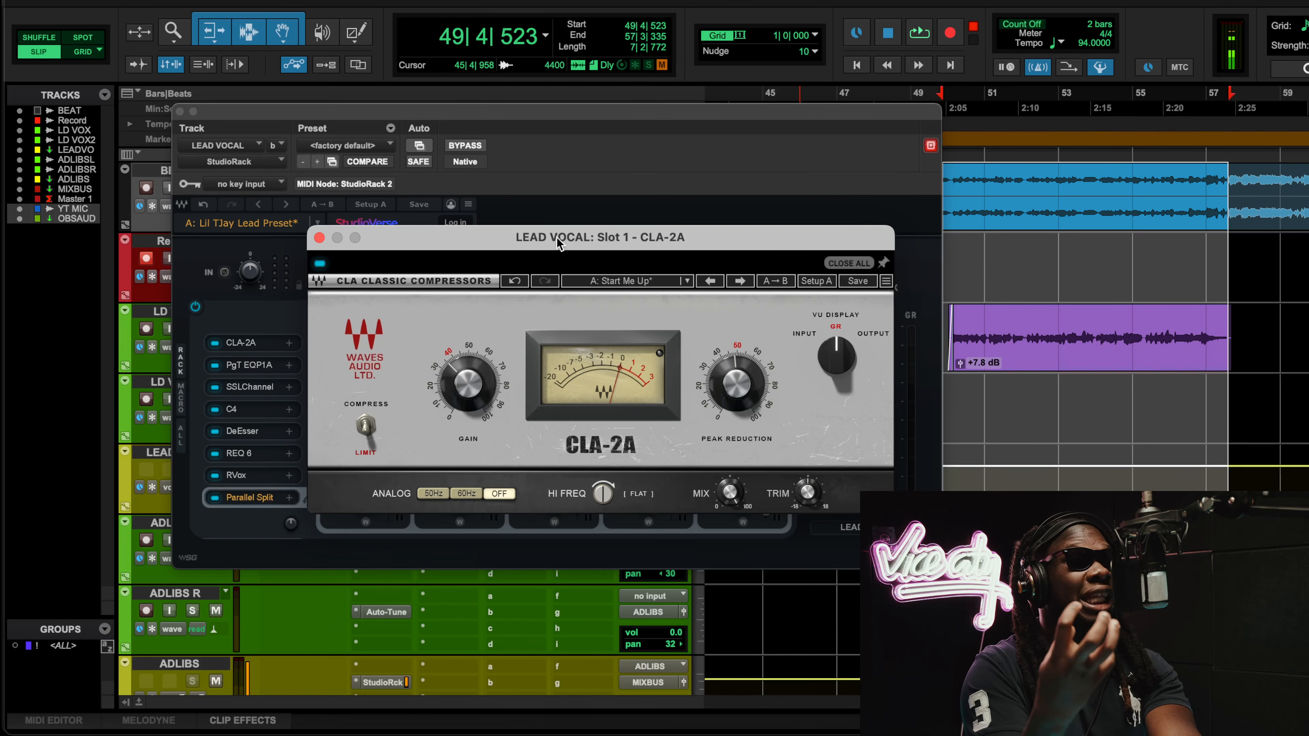
pyautogui.press('space')
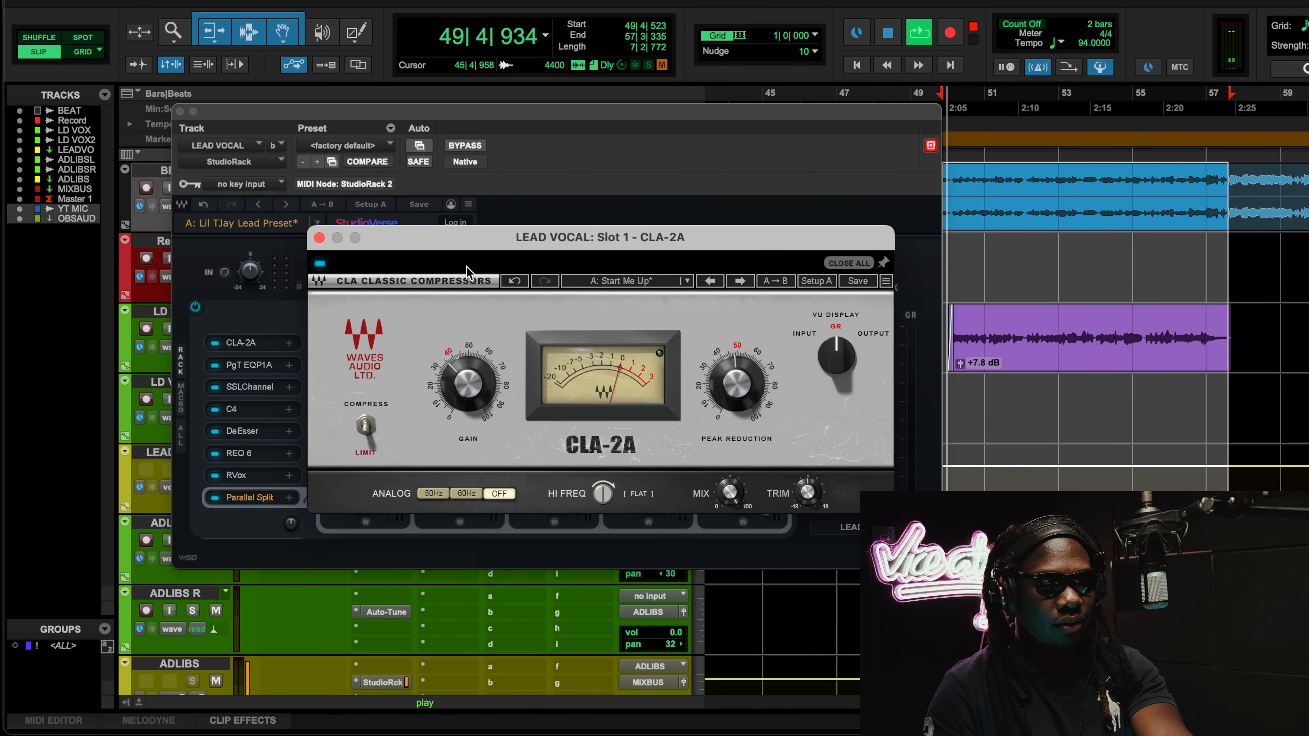
pyautogui.click(319, 263)
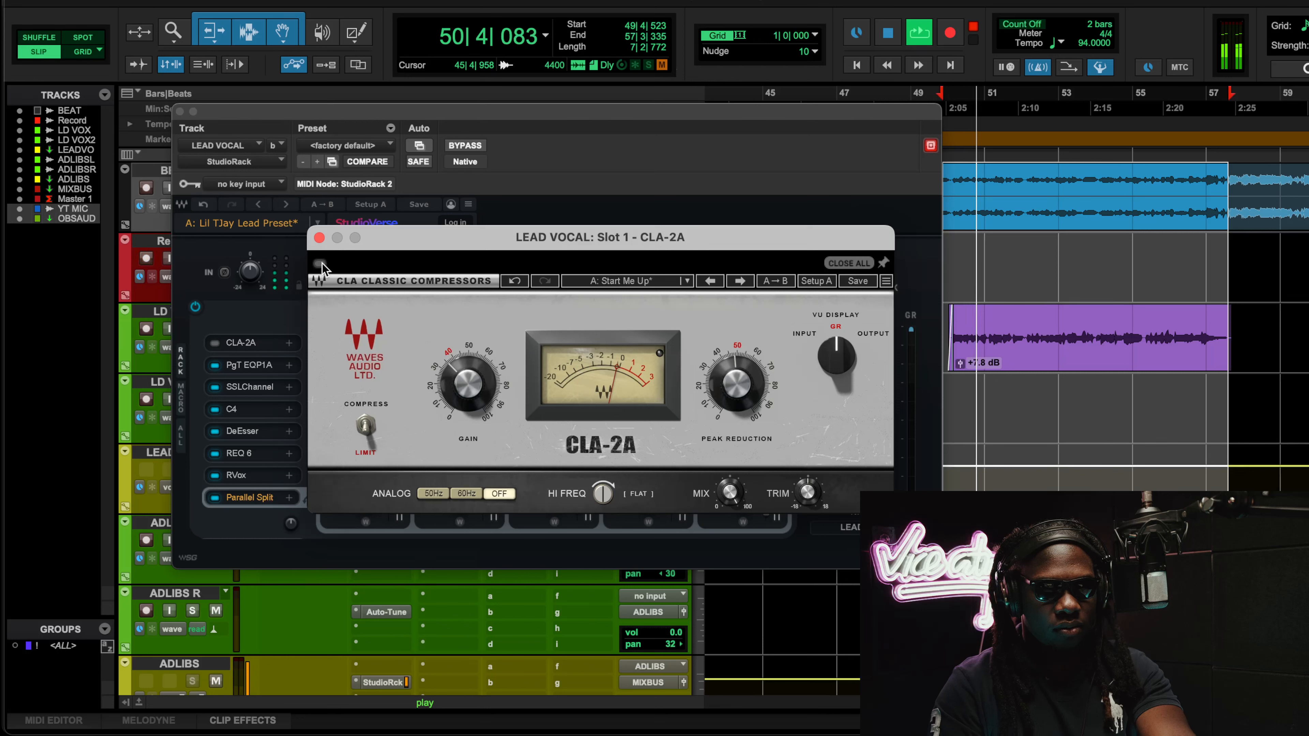
pyautogui.click(319, 264)
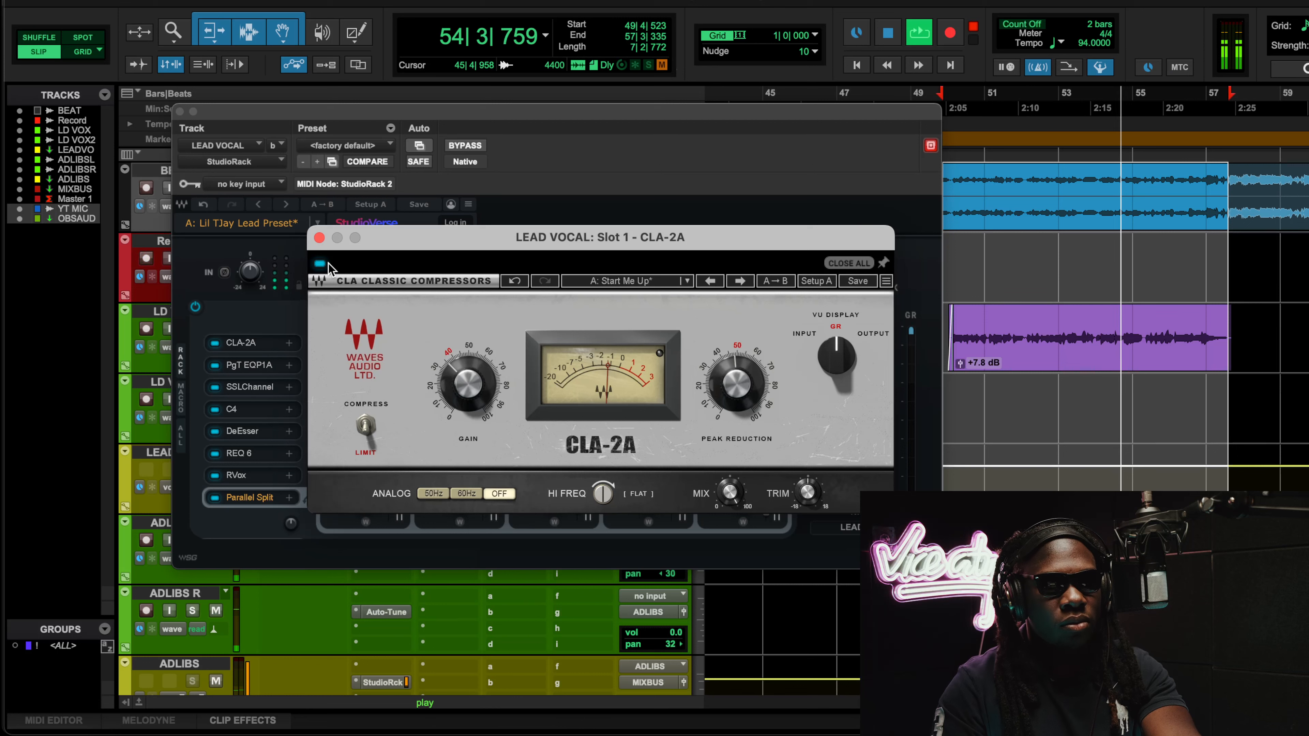
pyautogui.press('space')
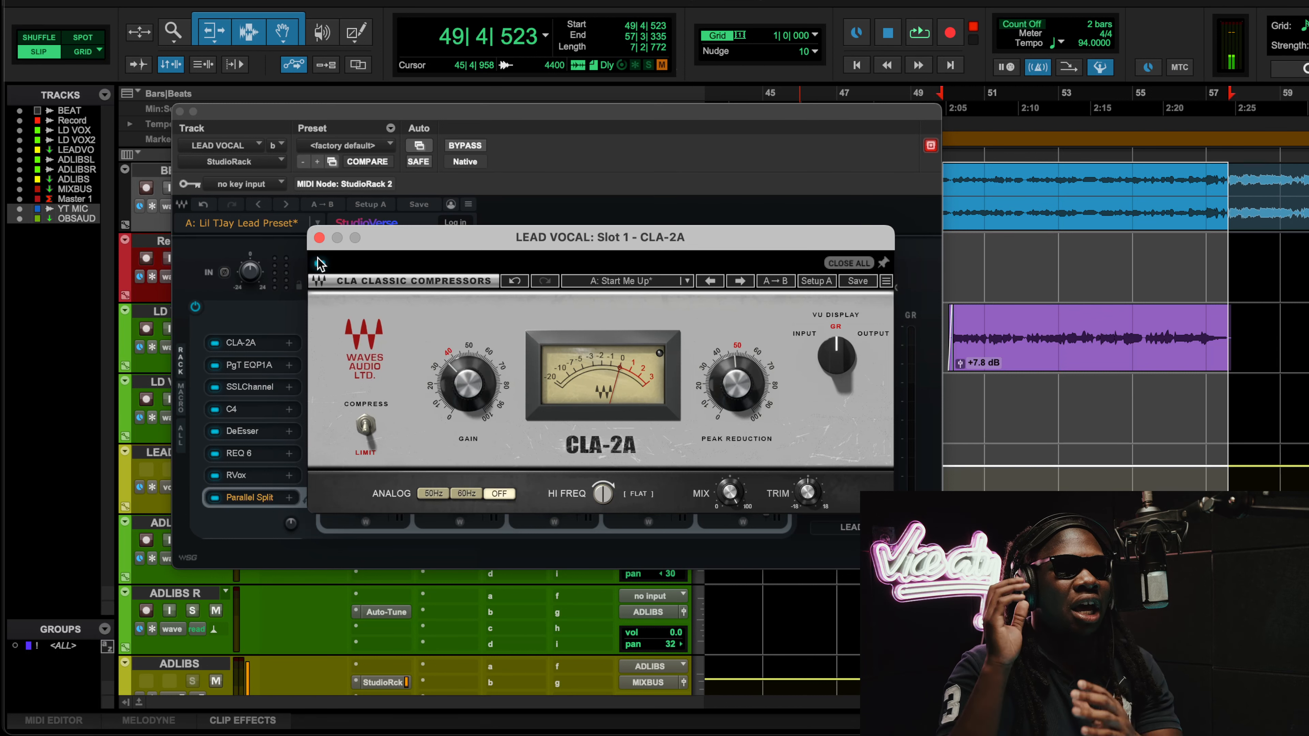
pyautogui.click(320, 237)
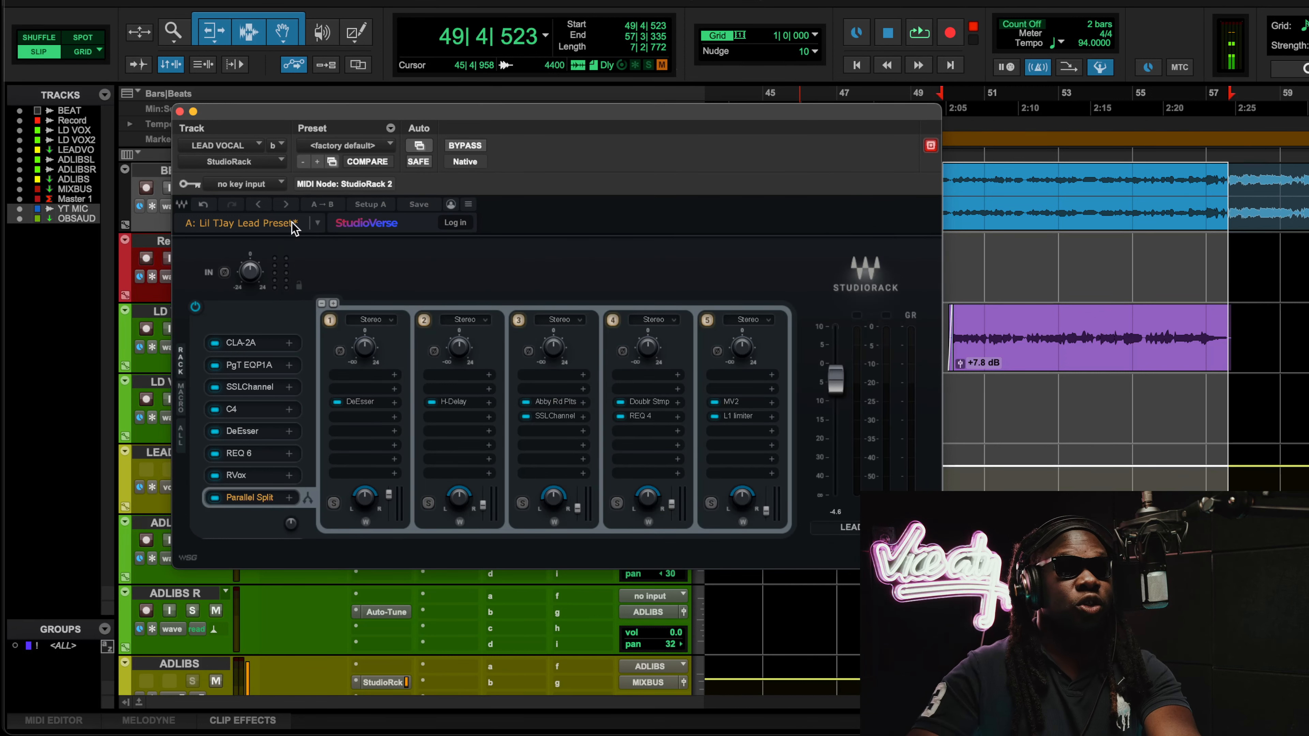
# Step: Open the PuigTec EQP1A in slot 2 and examine its low-frequency boost and CPS settings
pyautogui.click(252, 367)
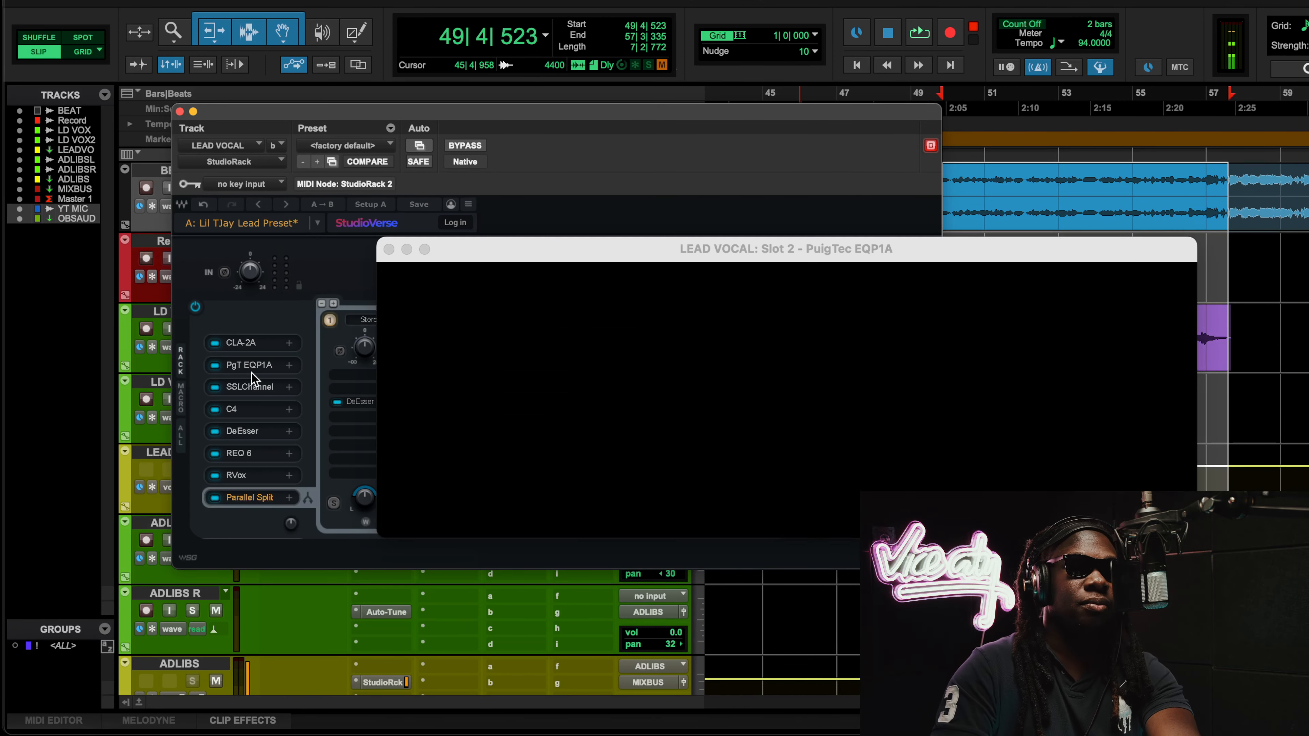
pyautogui.click(484, 208)
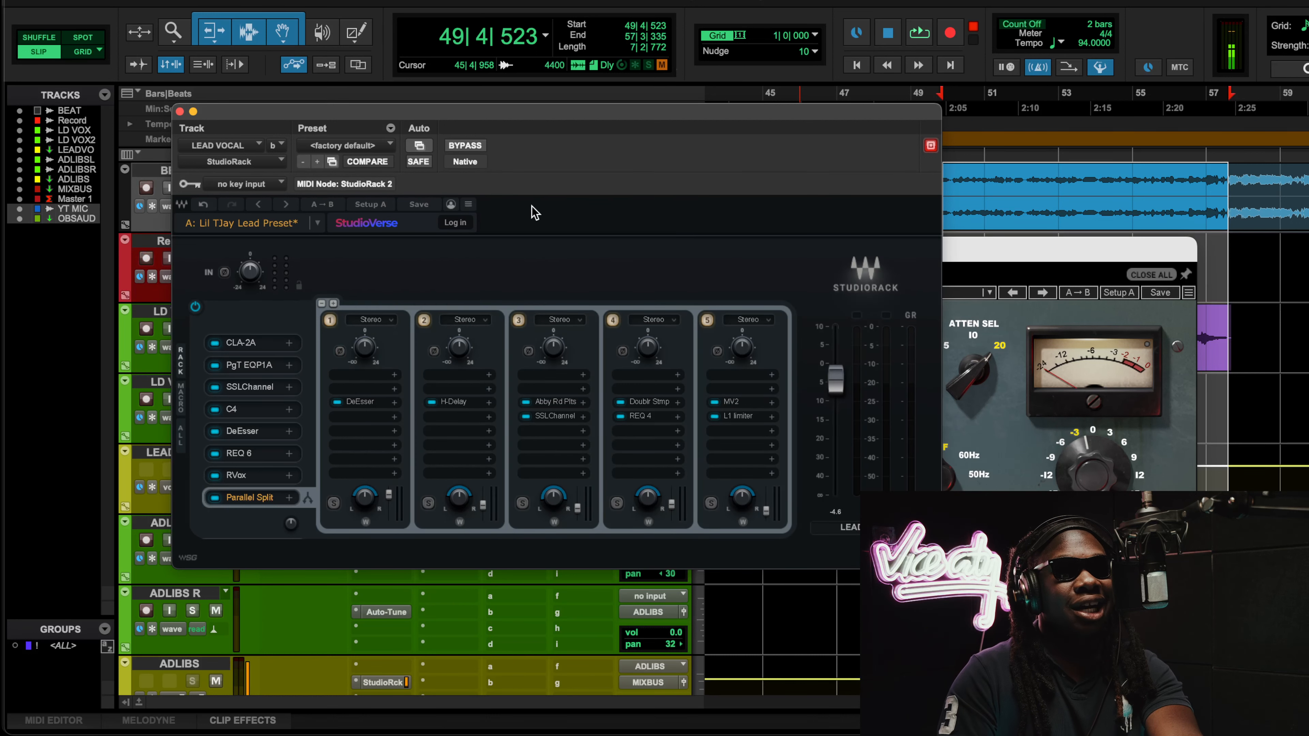
pyautogui.moveTo(1012, 257); pyautogui.dragTo(909, 226)
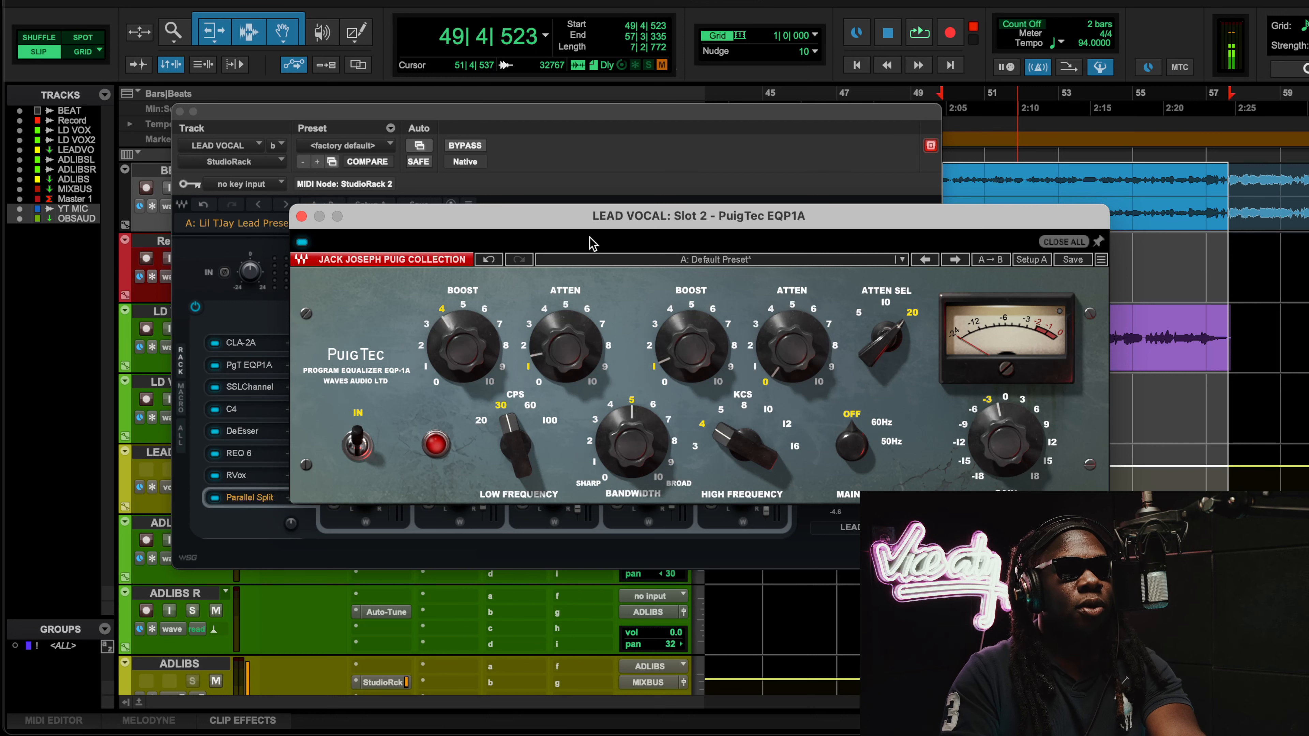
pyautogui.moveTo(453, 362)
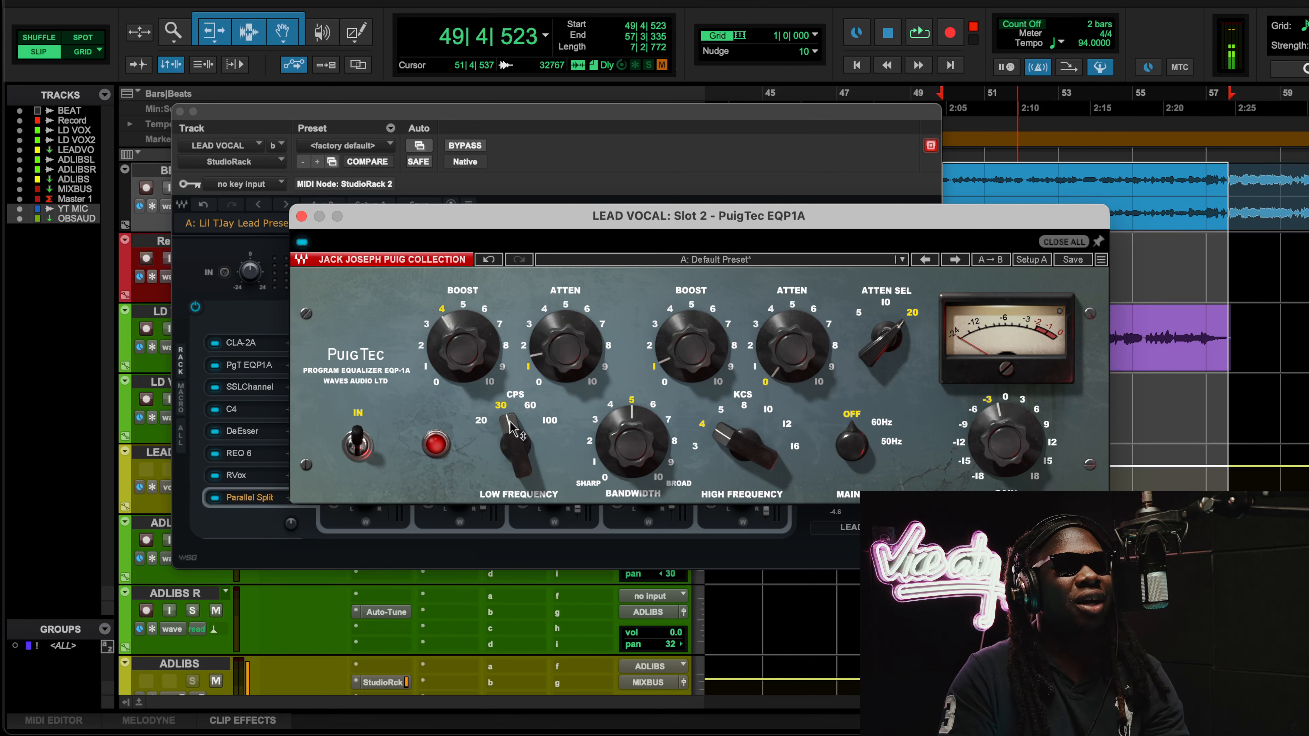
pyautogui.moveTo(511, 428)
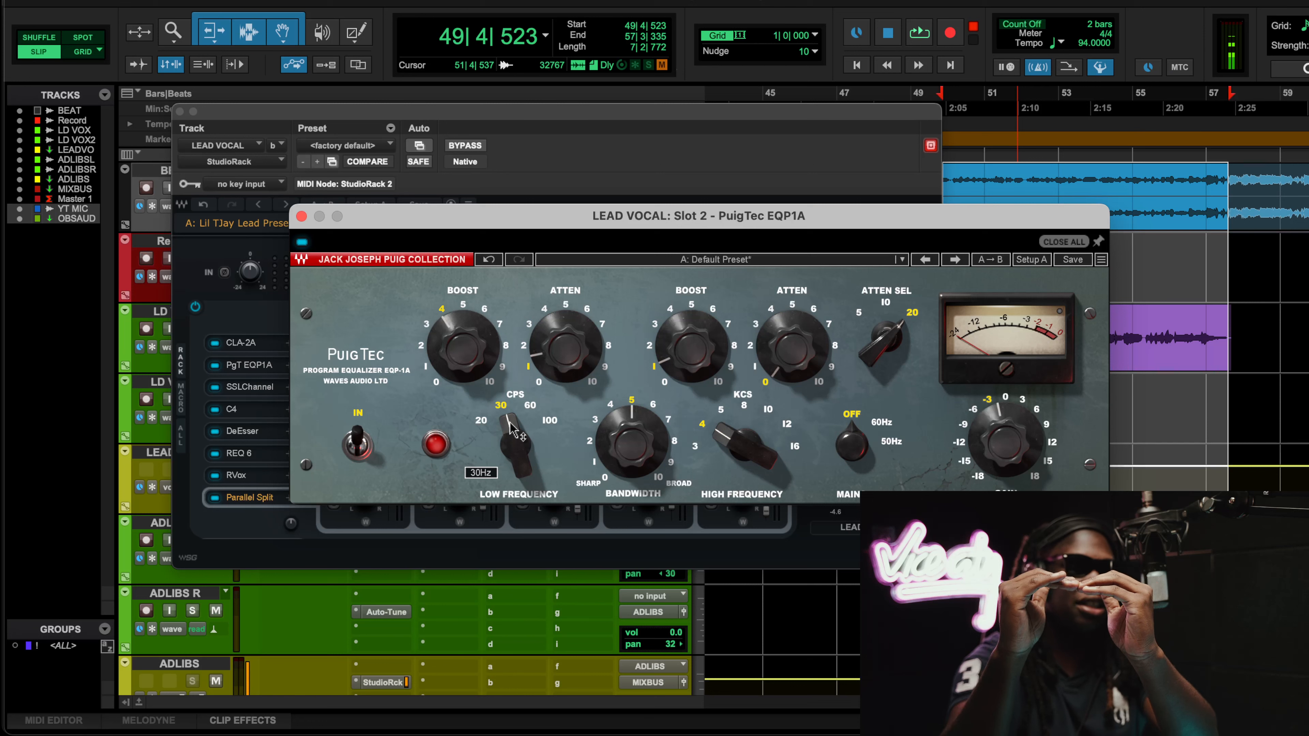
# Step: Compare the vocal with the PuigTec EQP1A bypassed and enabled during playback
pyautogui.press('space')
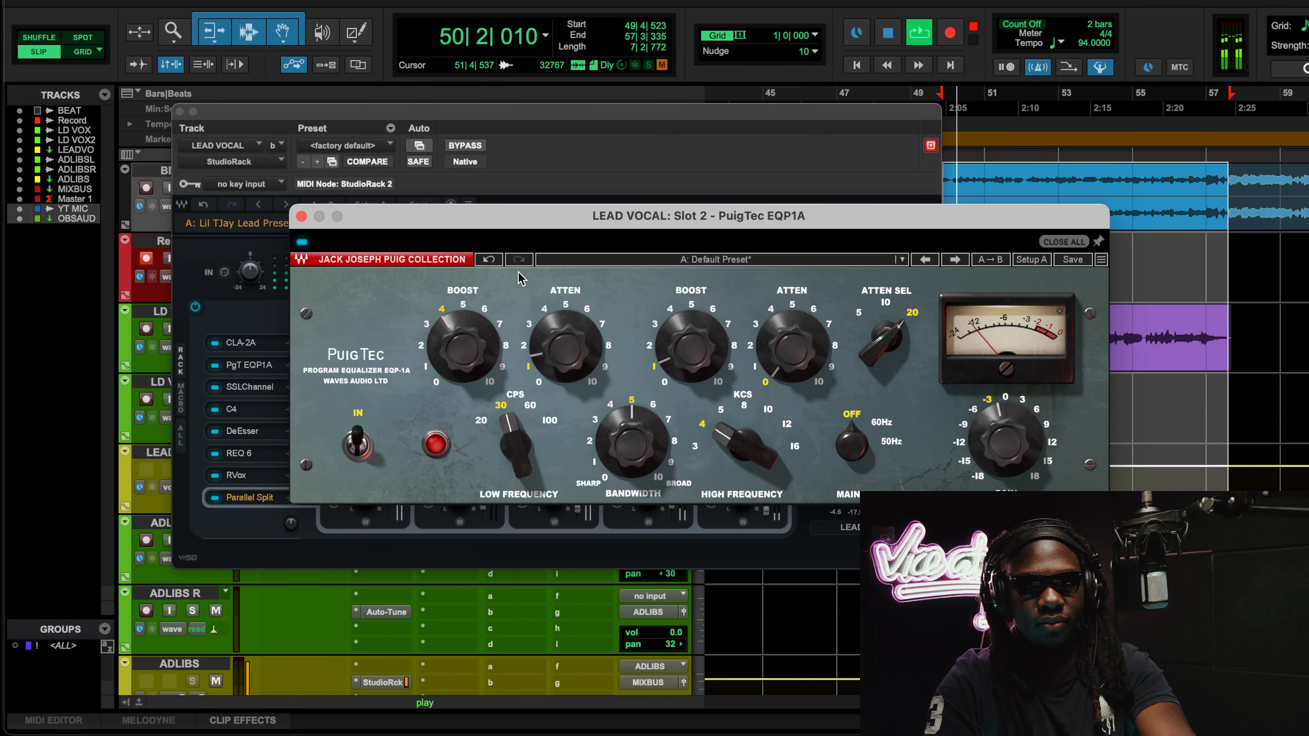
pyautogui.click(302, 242)
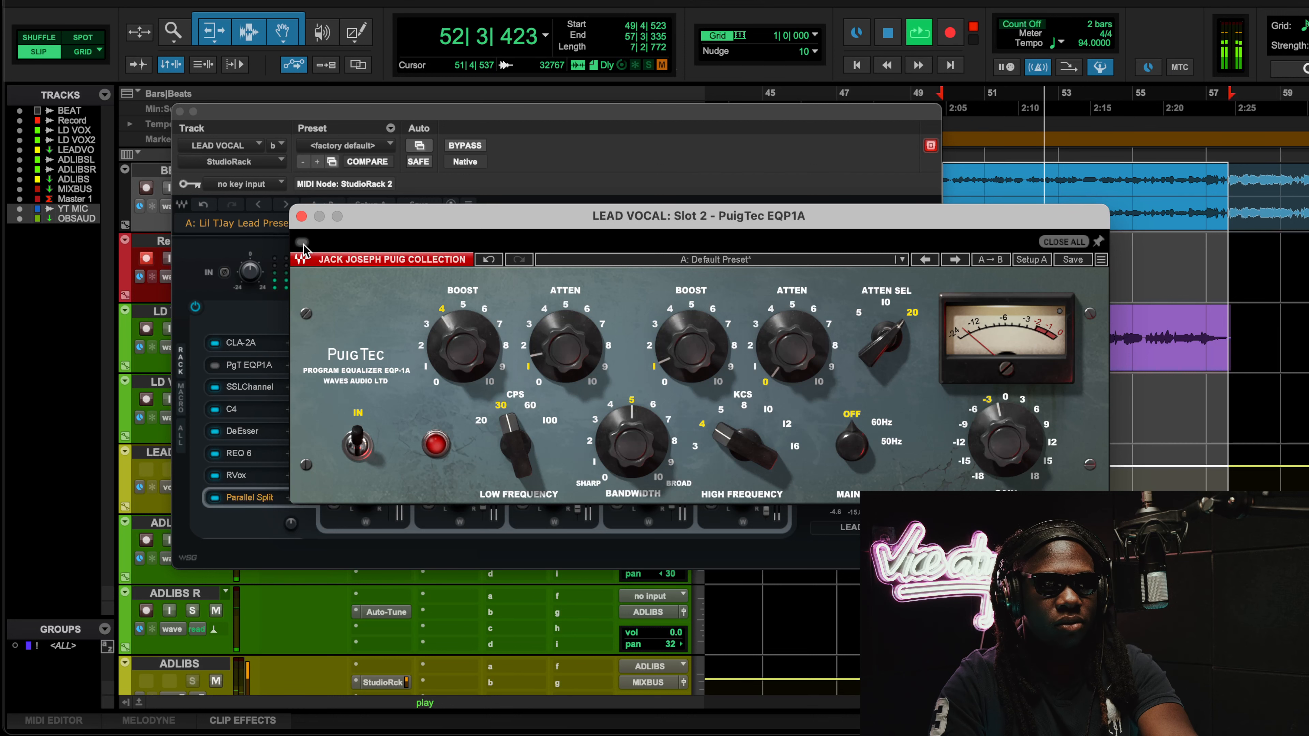
pyautogui.press('space')
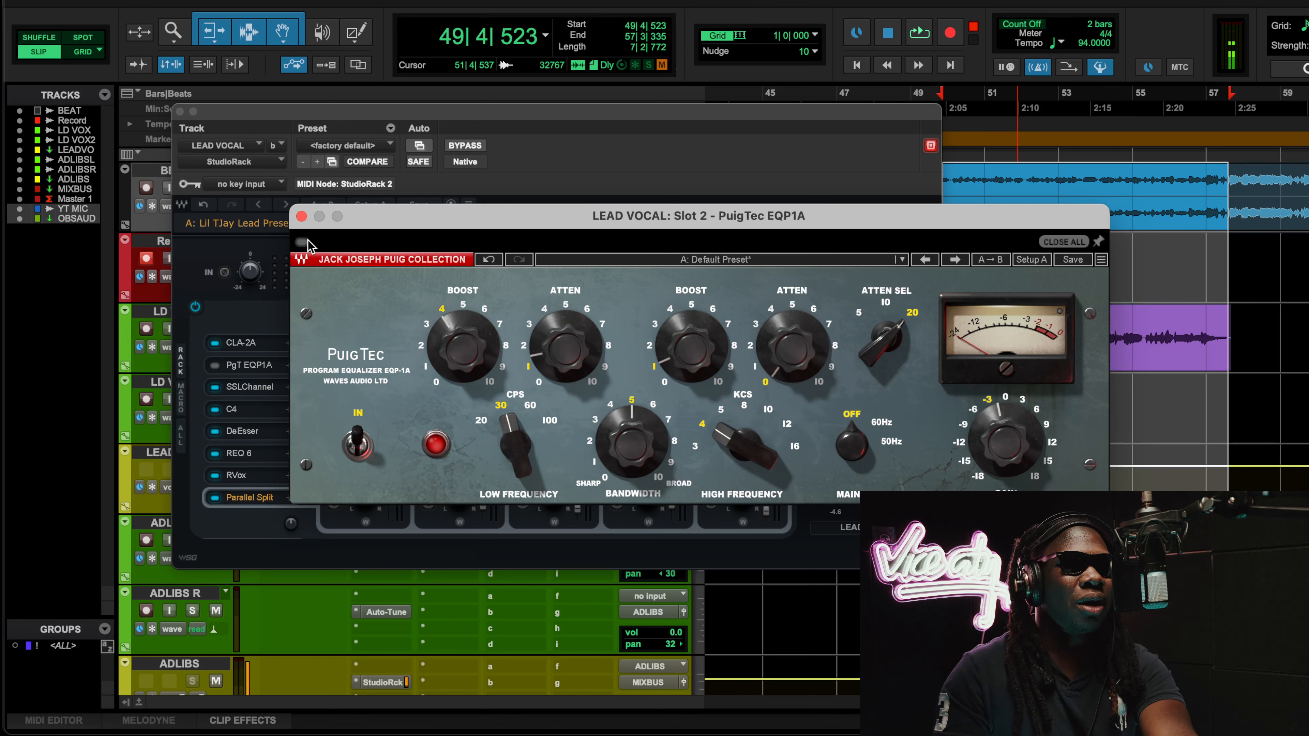
pyautogui.press('space')
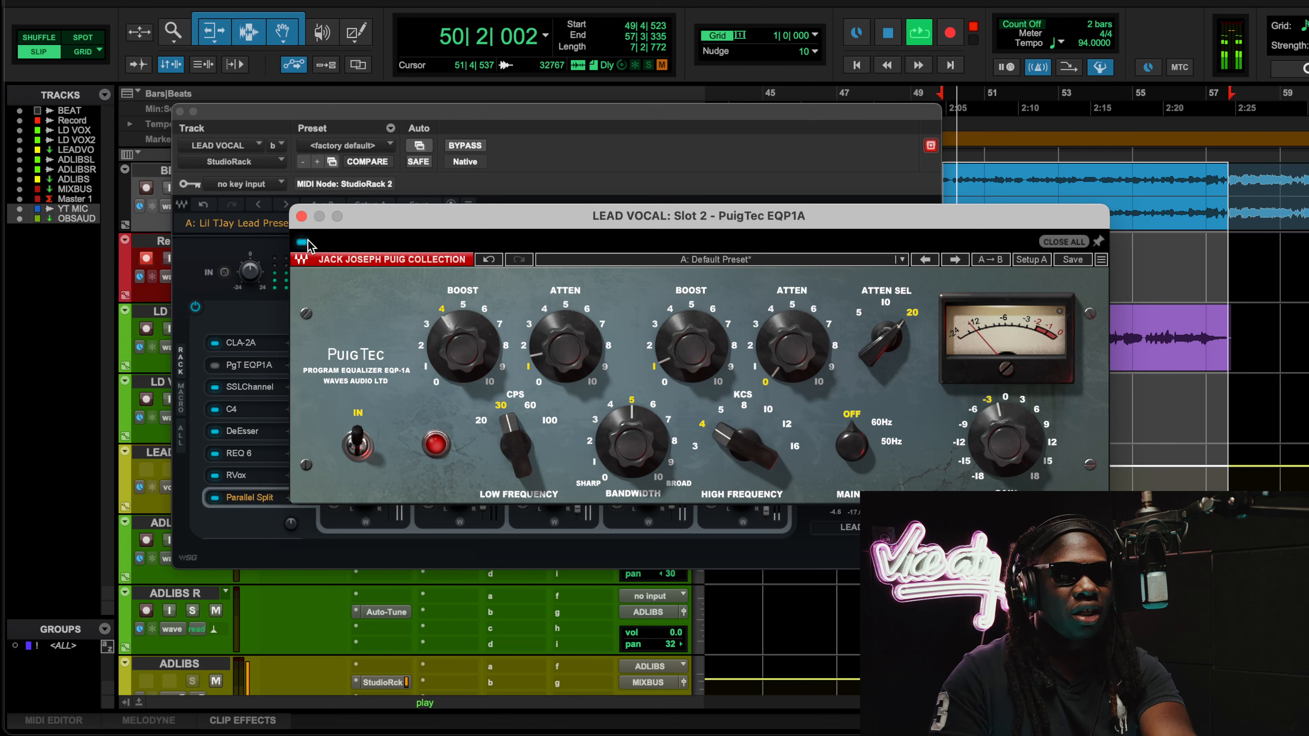
pyautogui.click(306, 242)
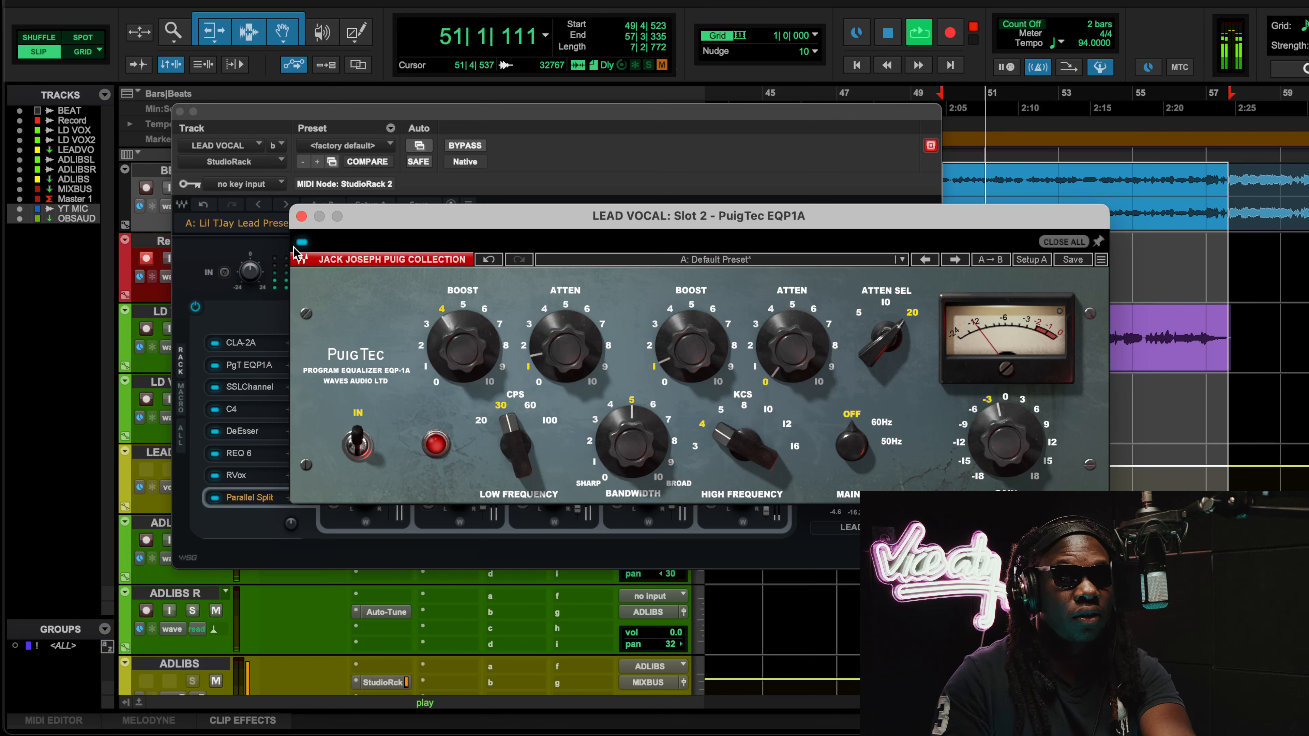
# Step: Reposition the StudioRack window, toggle the PuigTec EQP1A again for comparison, close its window, and stop playback
pyautogui.moveTo(256, 115); pyautogui.dragTo(298, 203)
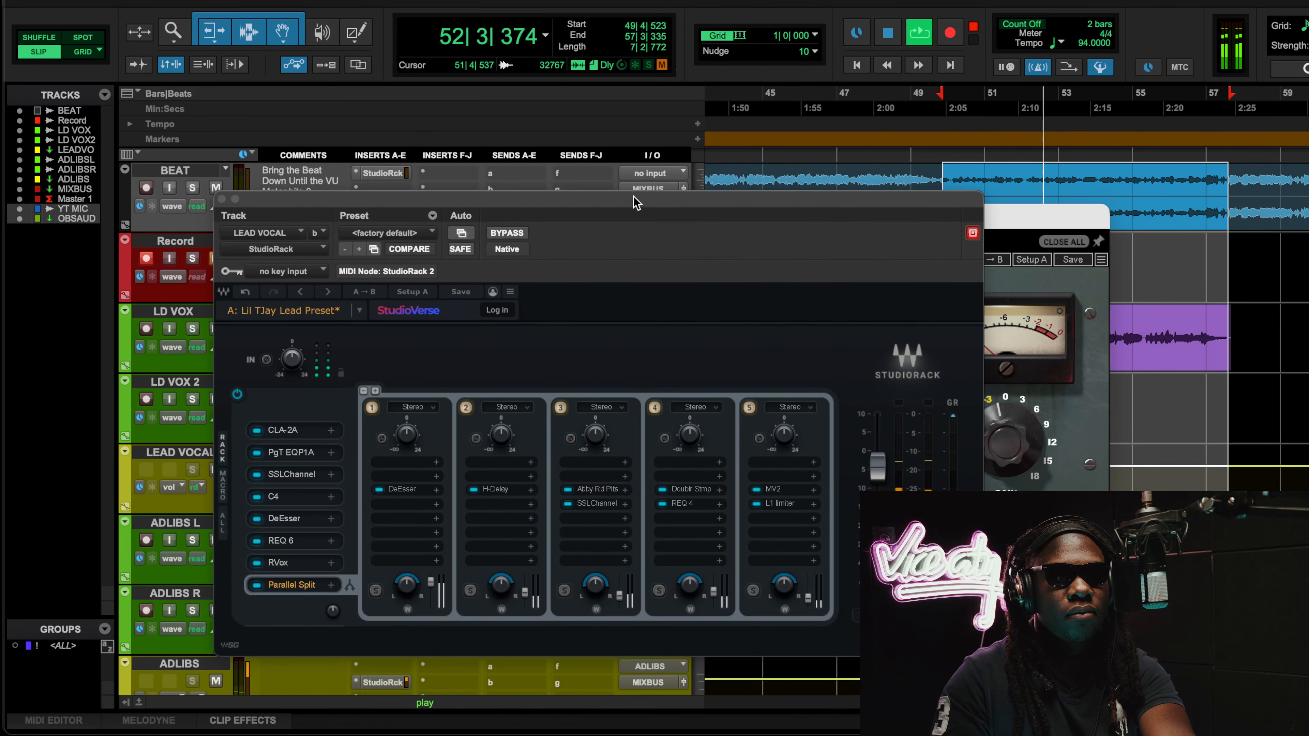
pyautogui.moveTo(630, 203); pyautogui.dragTo(600, 147)
pyautogui.click(990, 220)
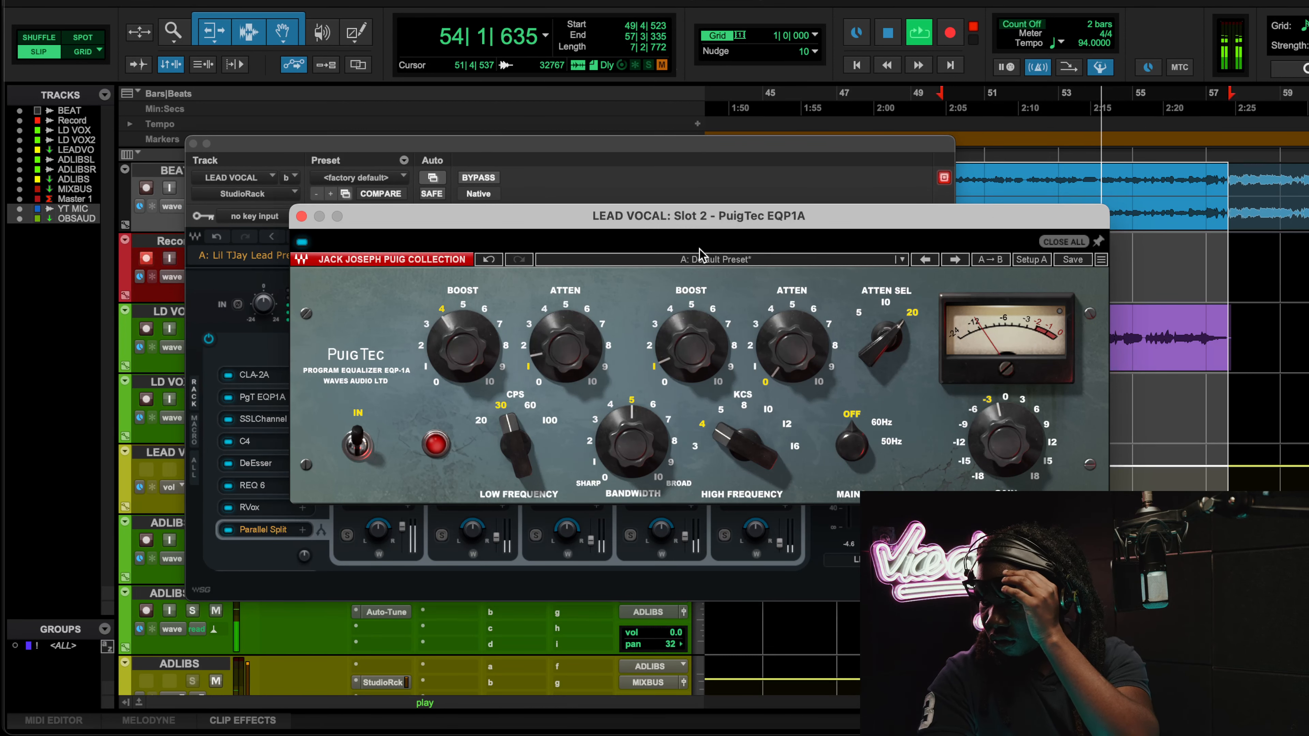
pyautogui.click(303, 241)
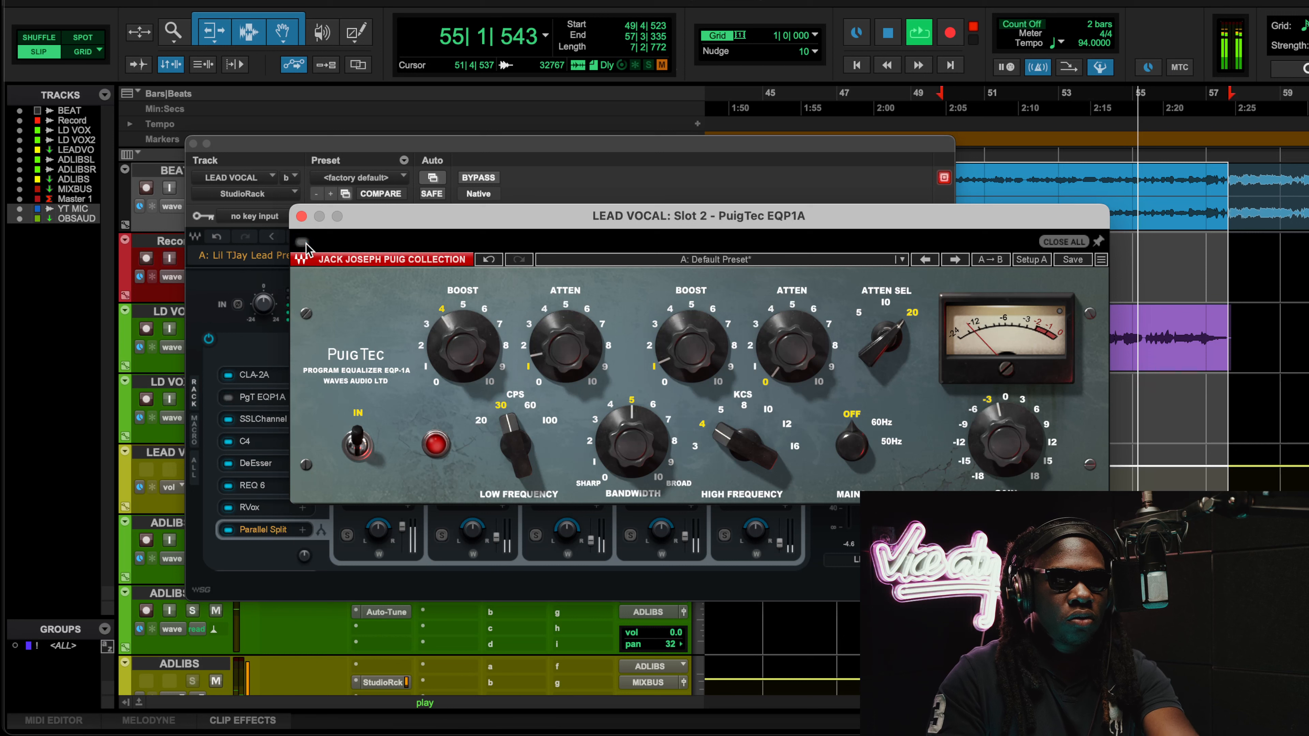
pyautogui.click(301, 216)
pyautogui.press('space')
# Step: Open the SSLChannel in slot 3, move its window clear, and examine its high-pass filter, LF and LMF settings
pyautogui.click(268, 420)
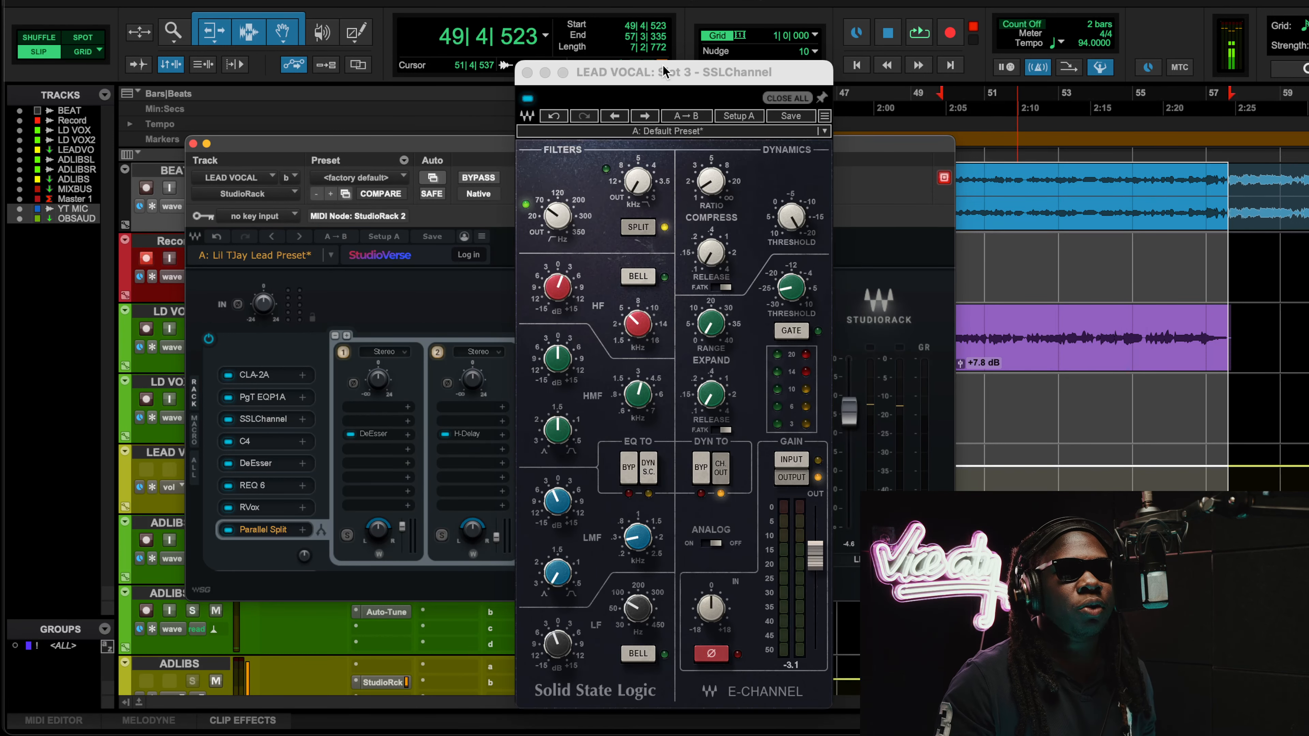
pyautogui.moveTo(665, 72); pyautogui.dragTo(461, 31)
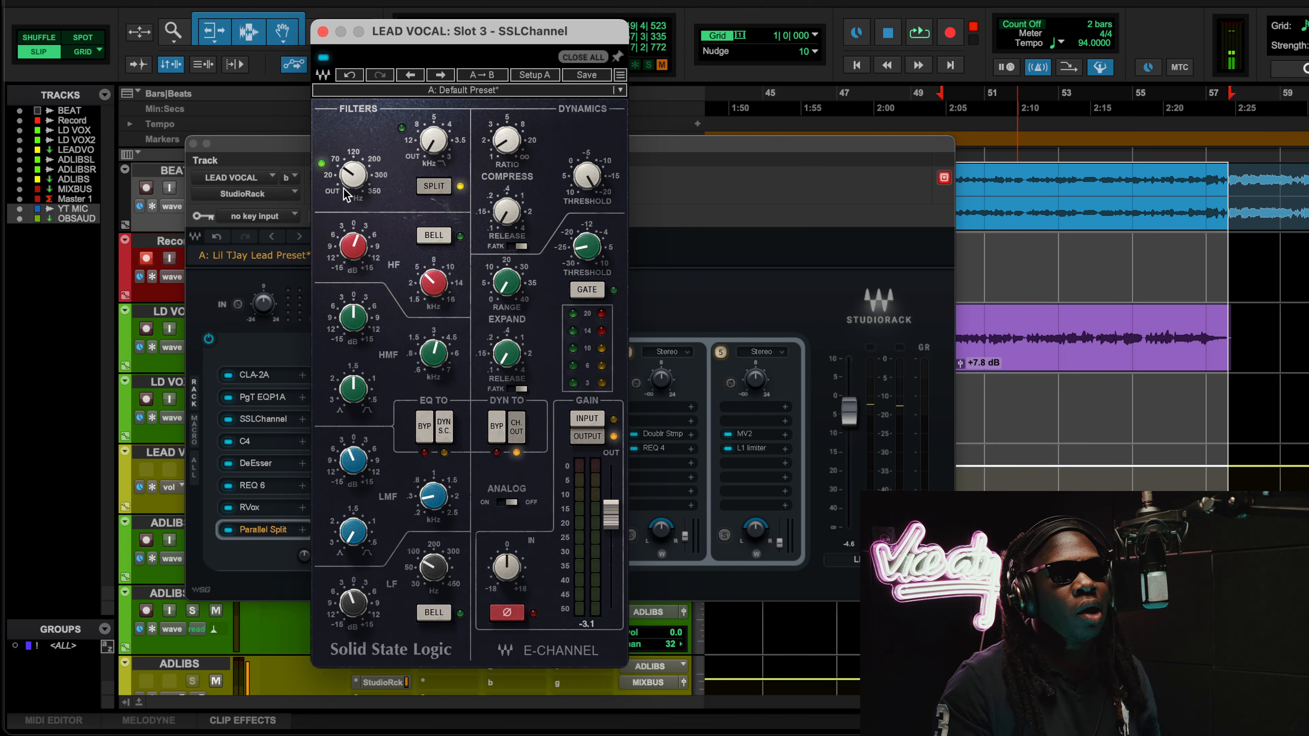
pyautogui.click(351, 181)
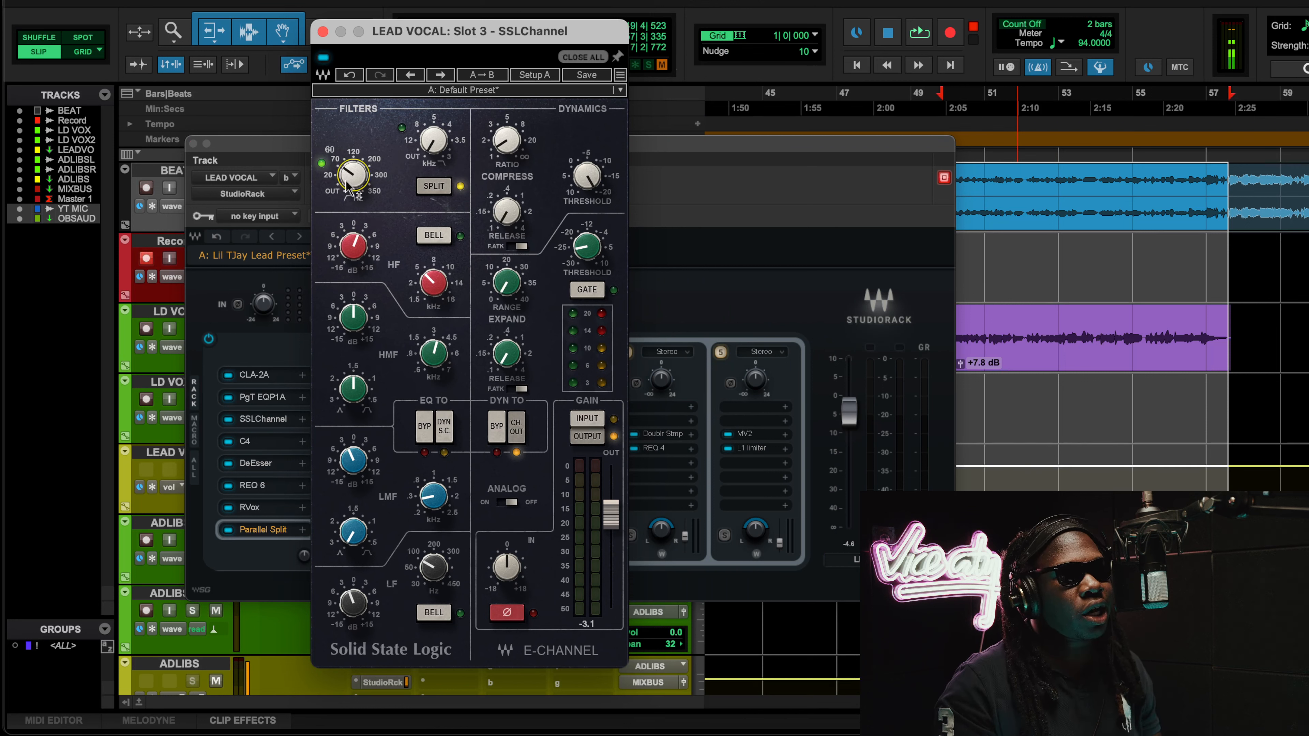
pyautogui.click(356, 603)
pyautogui.click(355, 464)
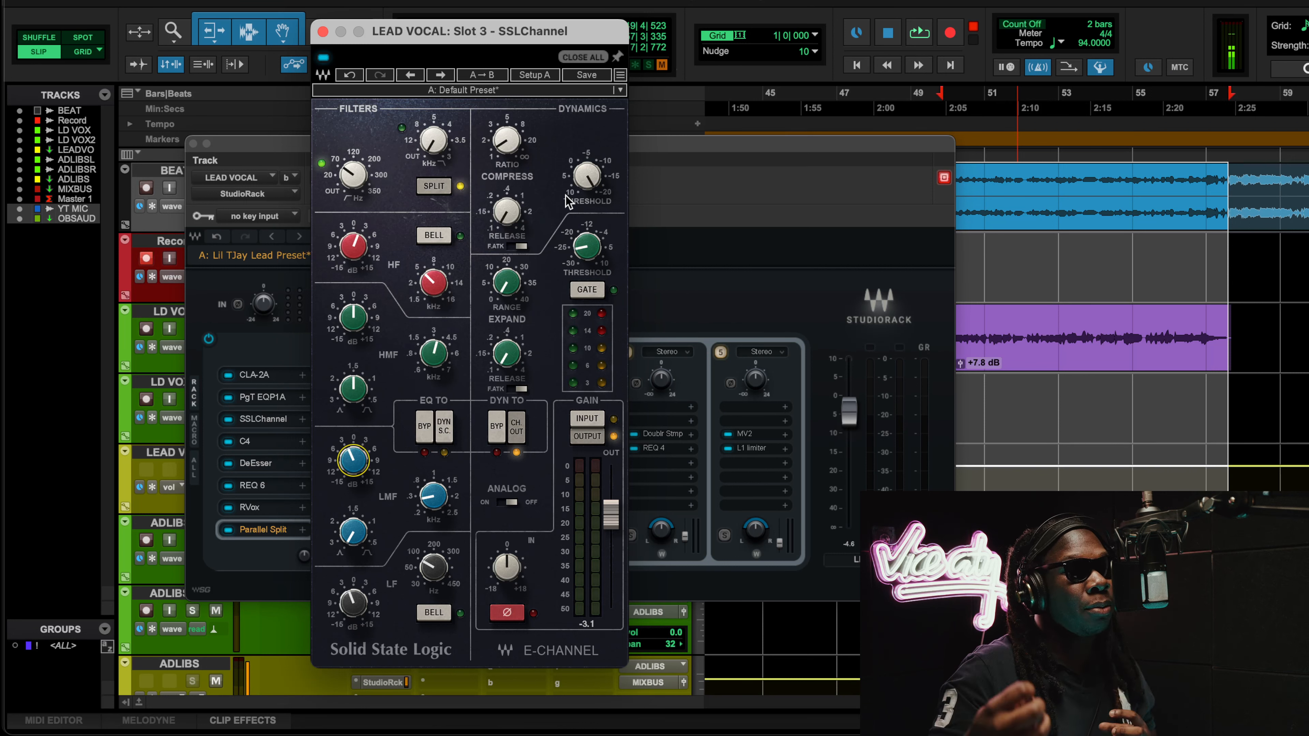
# Step: Start playback and compare the vocal with the SSLChannel bypassed and re-enabled
pyautogui.press('space')
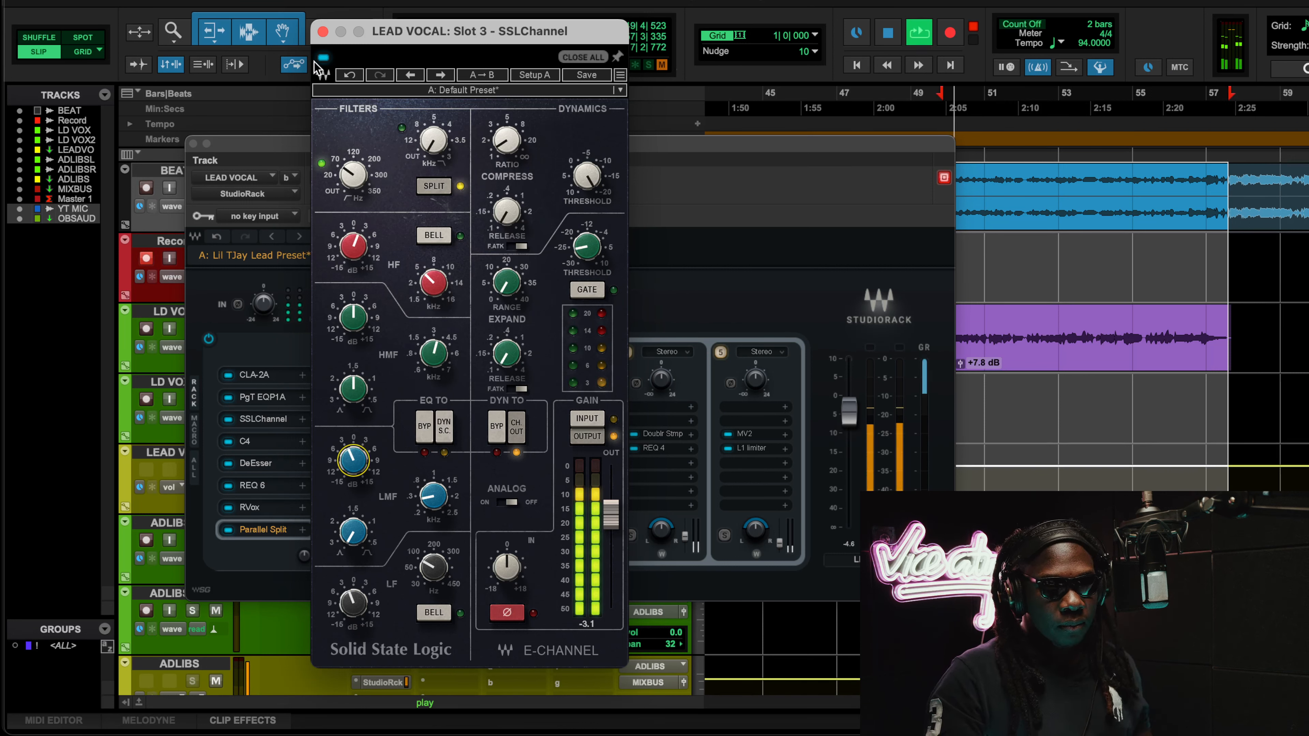
pyautogui.click(322, 58)
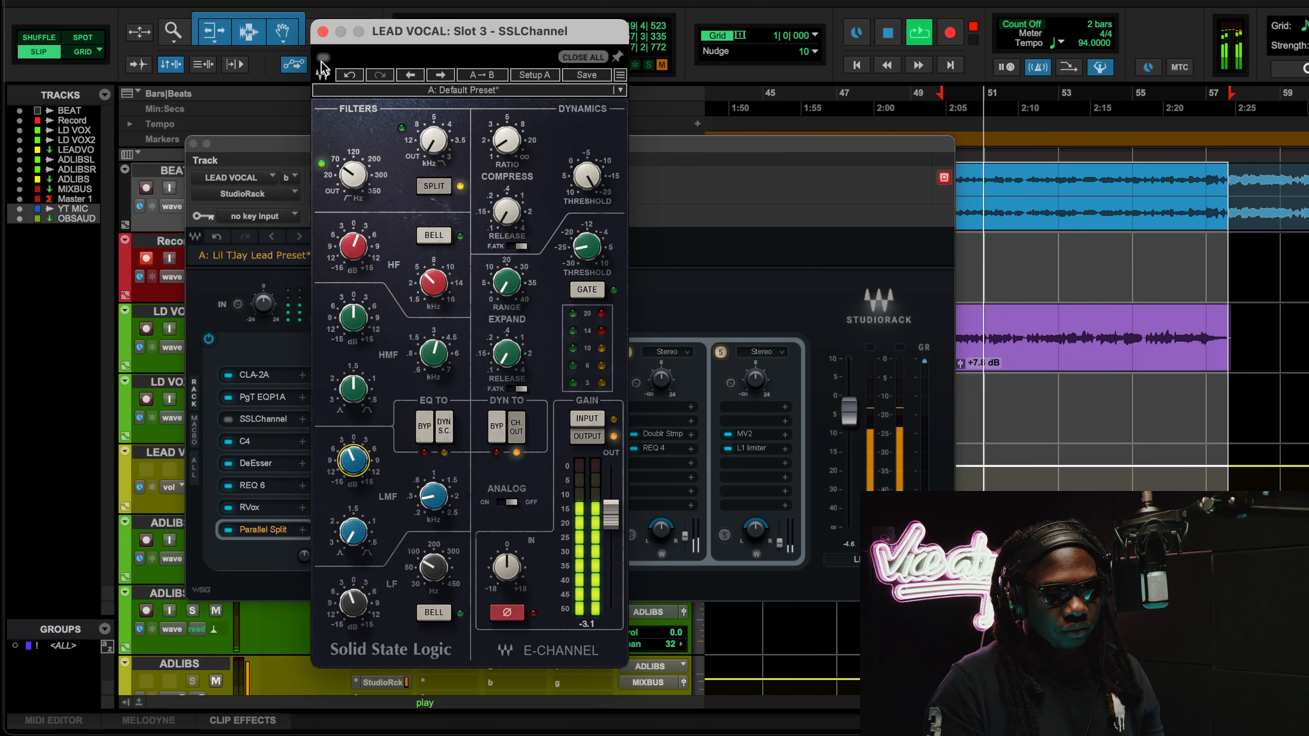
pyautogui.click(322, 58)
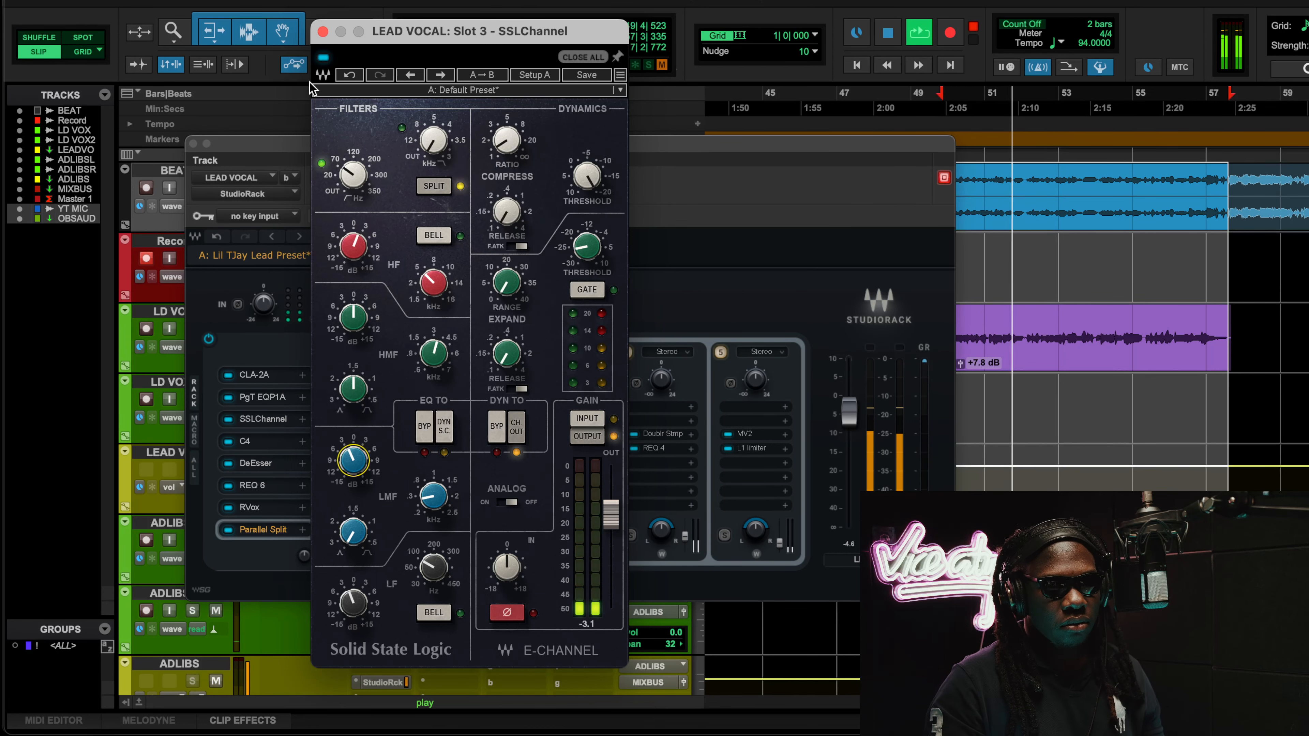
# Step: Move the StudioRack window lower, compare the SSLChannel bypassed and enabled again, then close its window and stop playback
pyautogui.moveTo(289, 142); pyautogui.dragTo(278, 207)
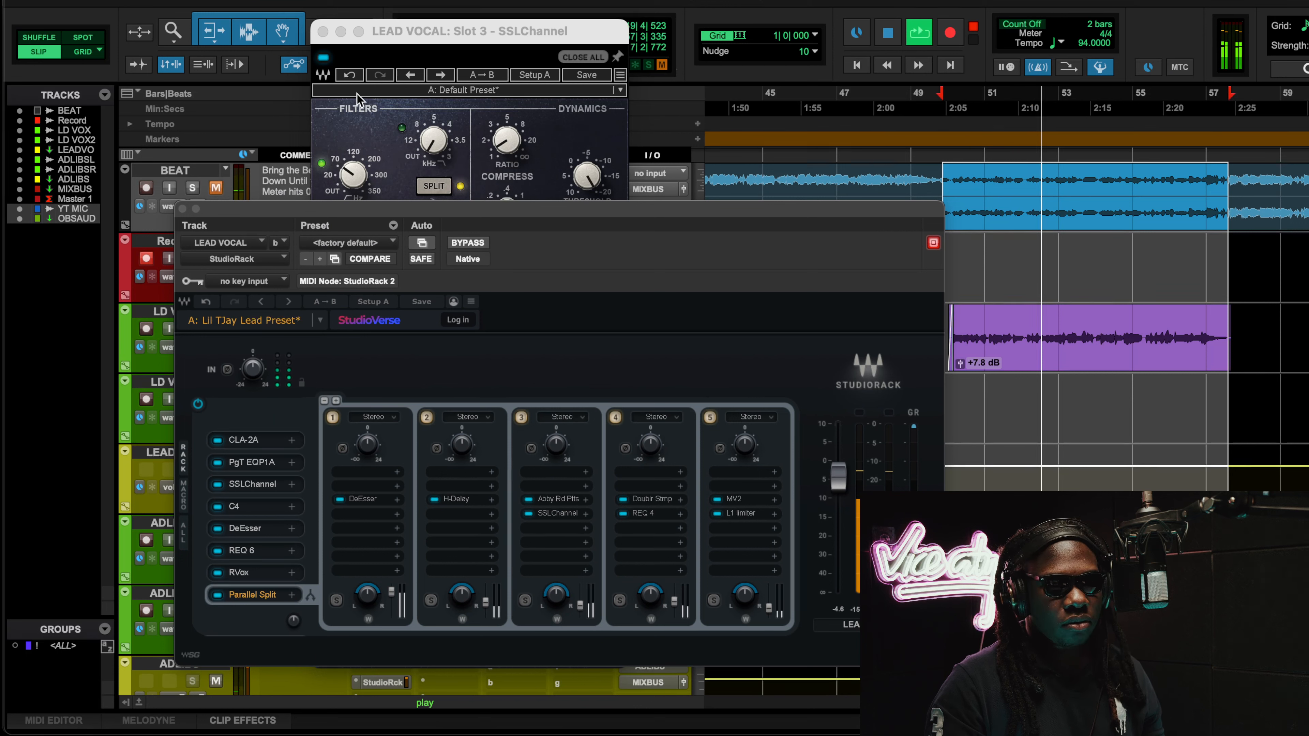
pyautogui.click(344, 57)
pyautogui.click(322, 58)
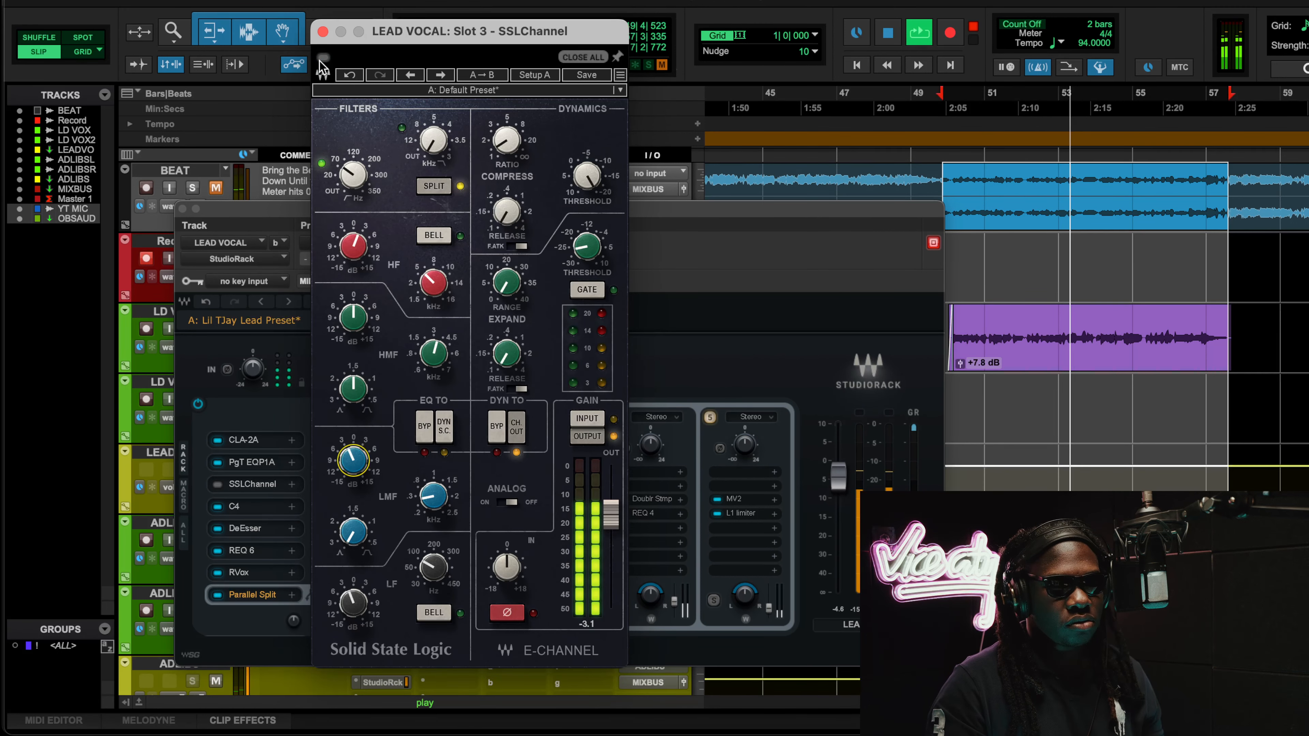
pyautogui.click(323, 33)
pyautogui.press('space')
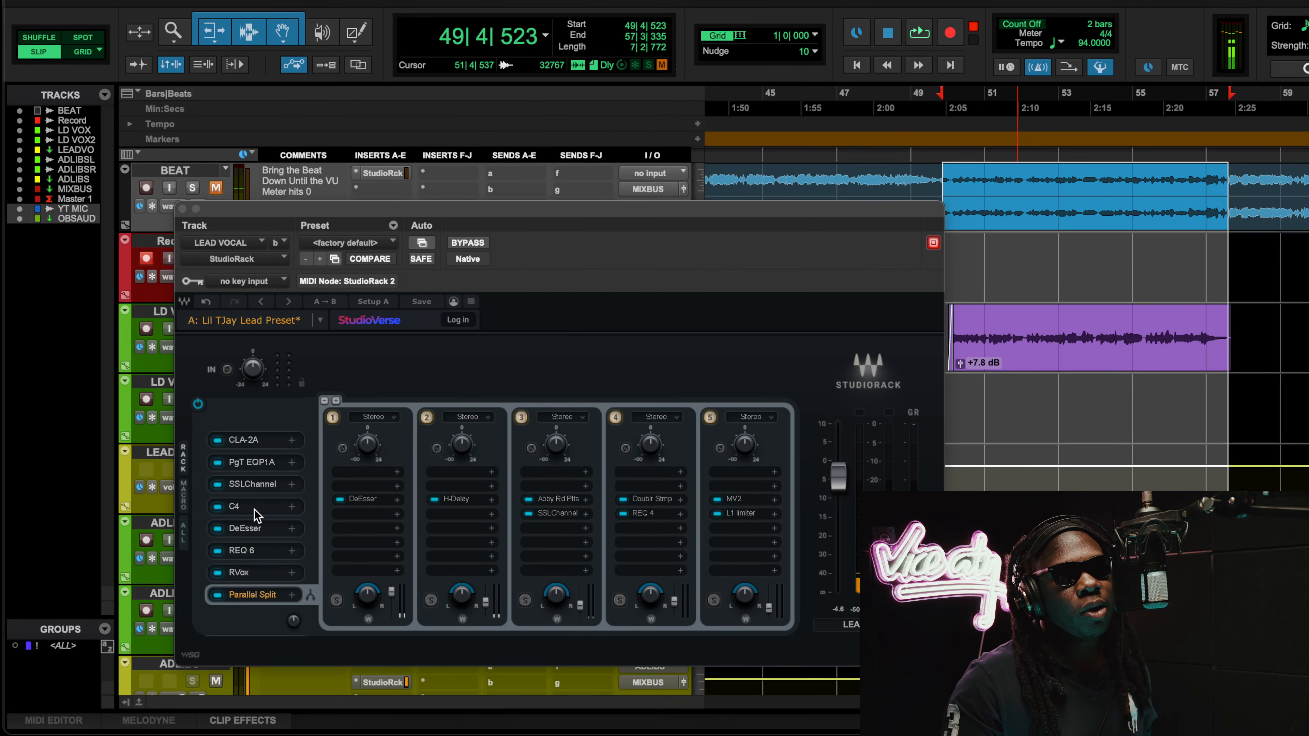
# Step: Open the C4 in slot 4, arrange its window clear of StudioRack, and examine its band, release, behavior and knee settings
pyautogui.click(256, 508)
pyautogui.moveTo(666, 196); pyautogui.dragTo(457, 71)
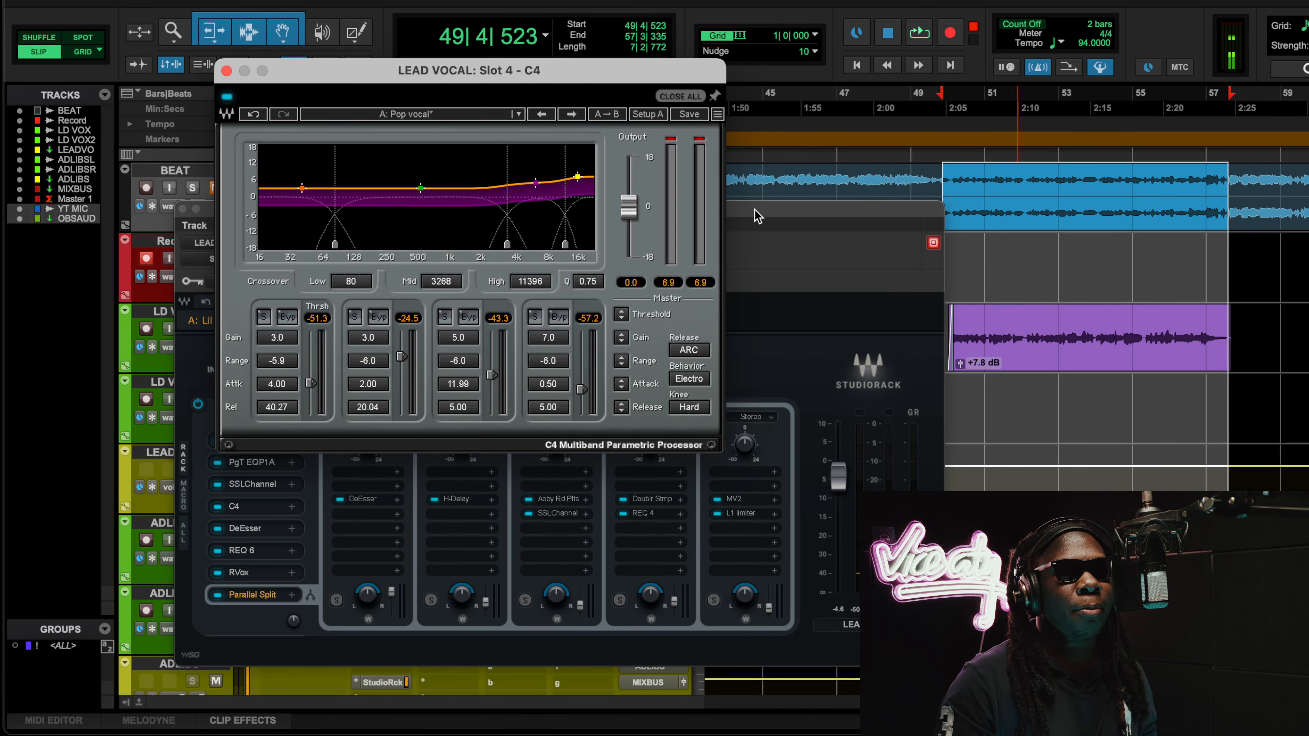
pyautogui.moveTo(757, 215); pyautogui.dragTo(638, 186)
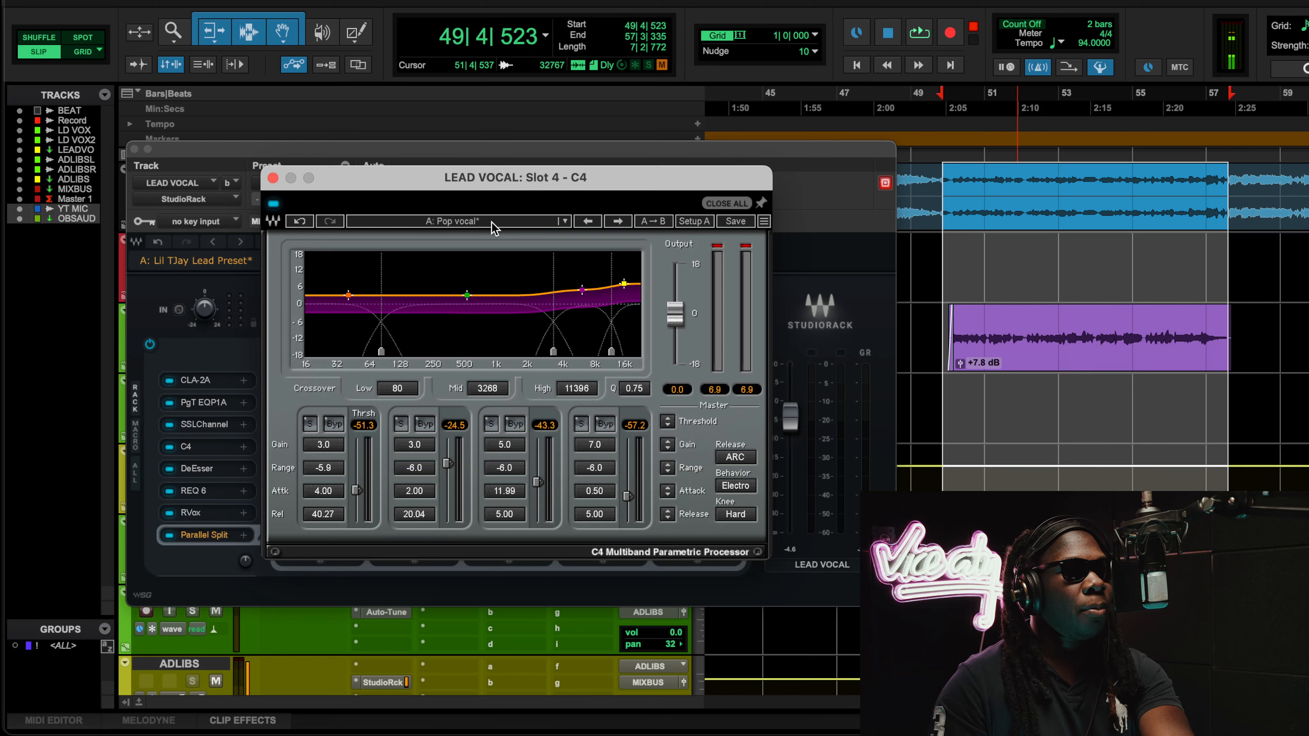
pyautogui.click(733, 514)
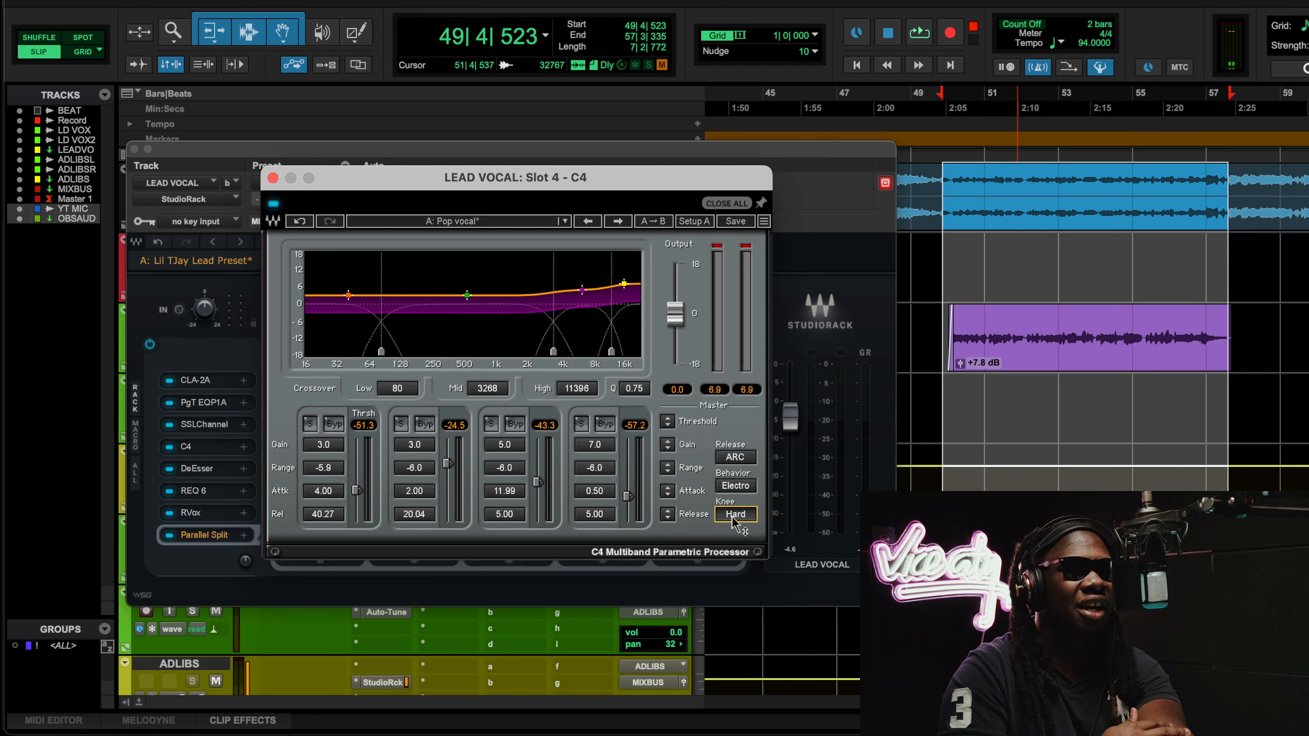
# Step: Compare the vocal with the C4 bypassed and enabled during playback, leave it enabled, and stop playback
pyautogui.press('space')
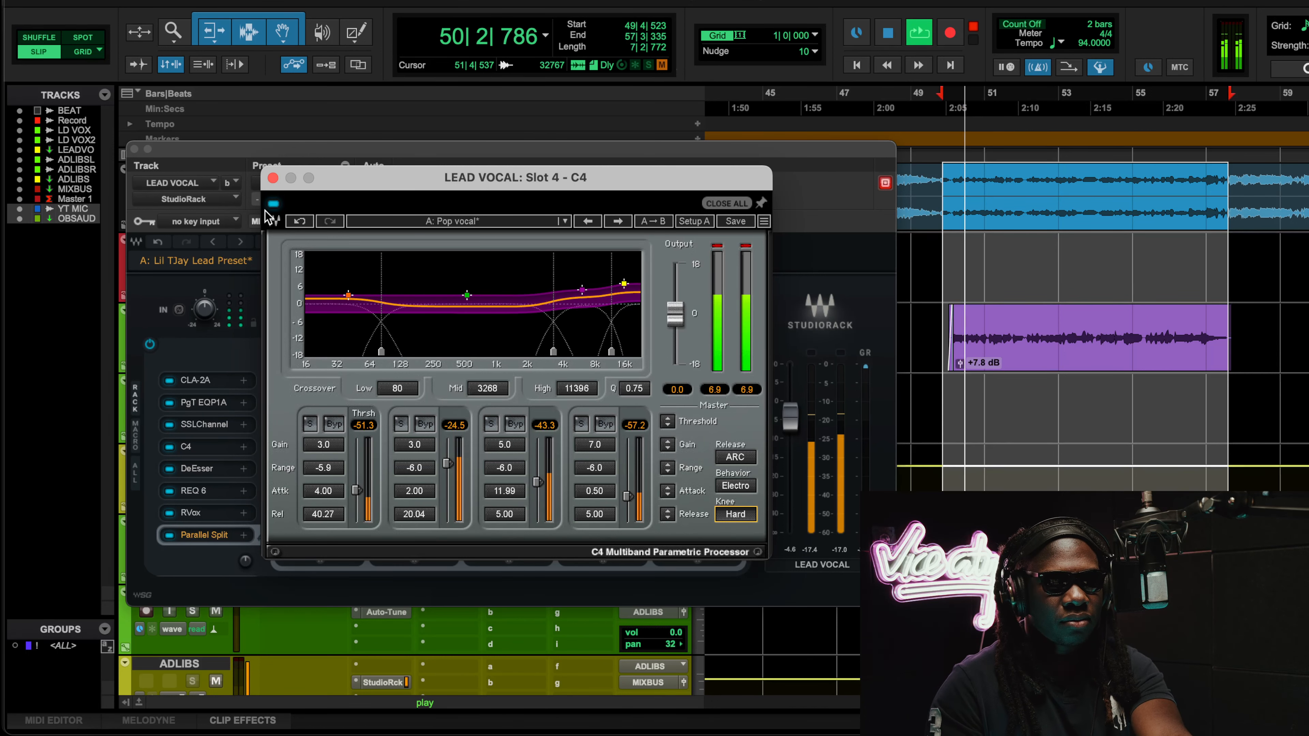
pyautogui.click(273, 205)
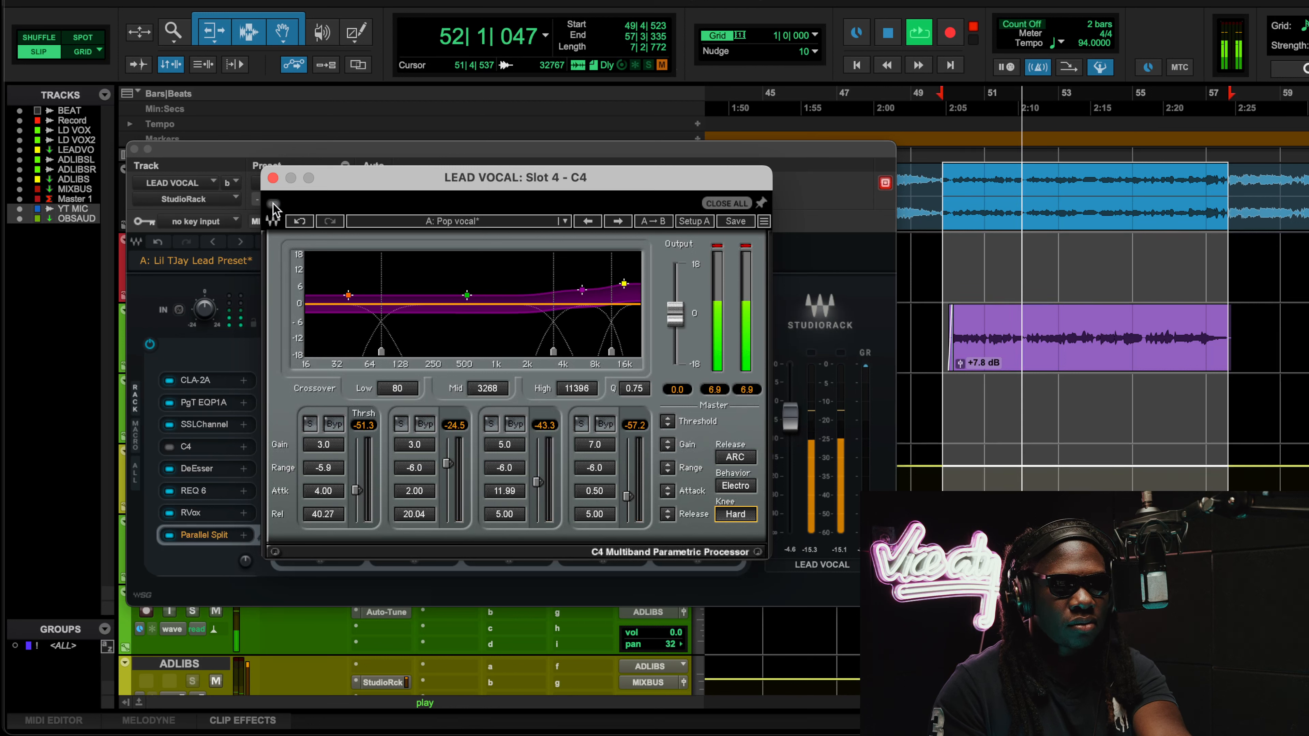
pyautogui.click(273, 204)
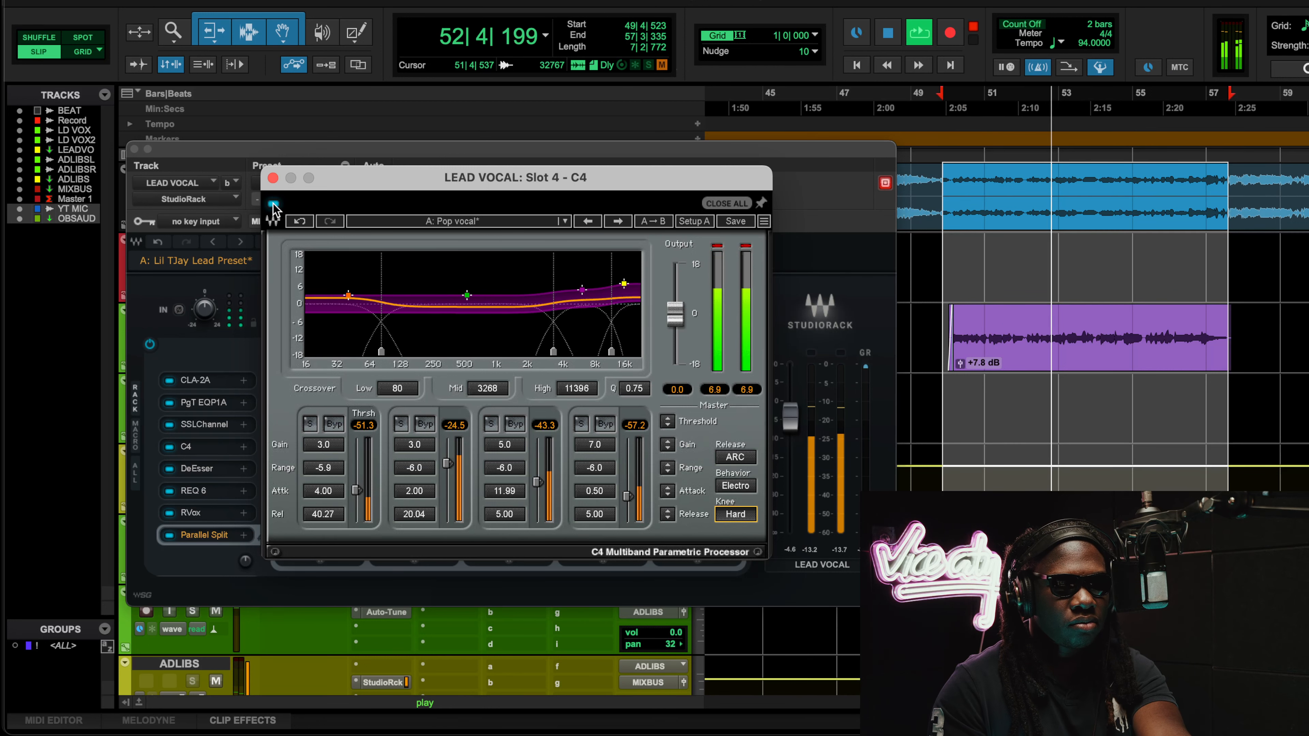
pyautogui.click(273, 205)
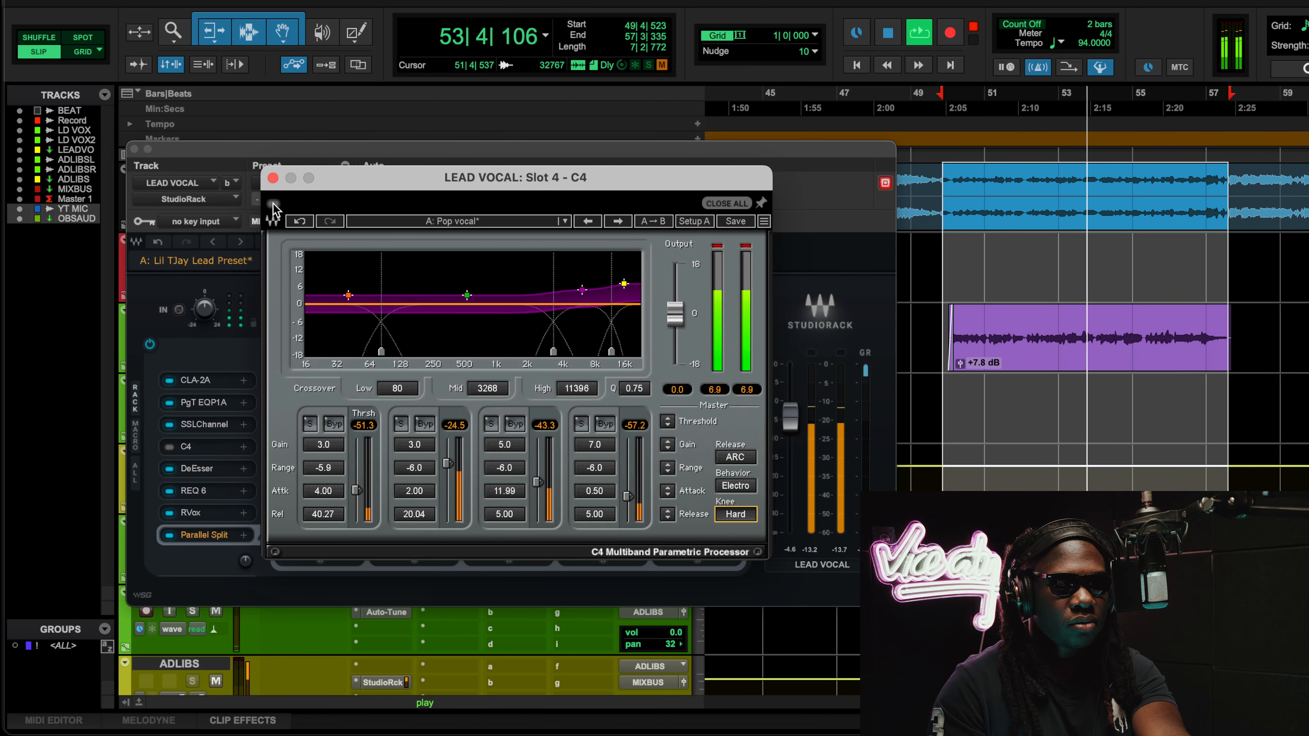
pyautogui.click(273, 177)
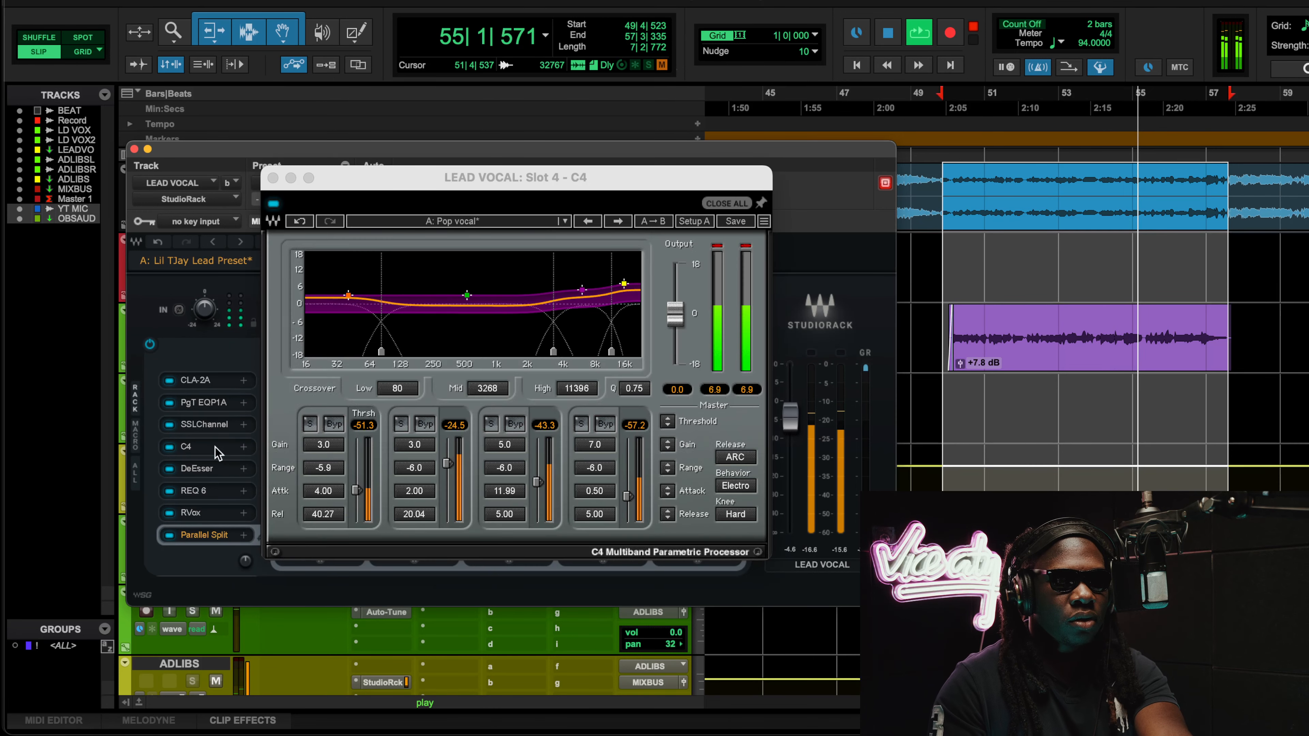
pyautogui.click(206, 447)
pyautogui.press('space')
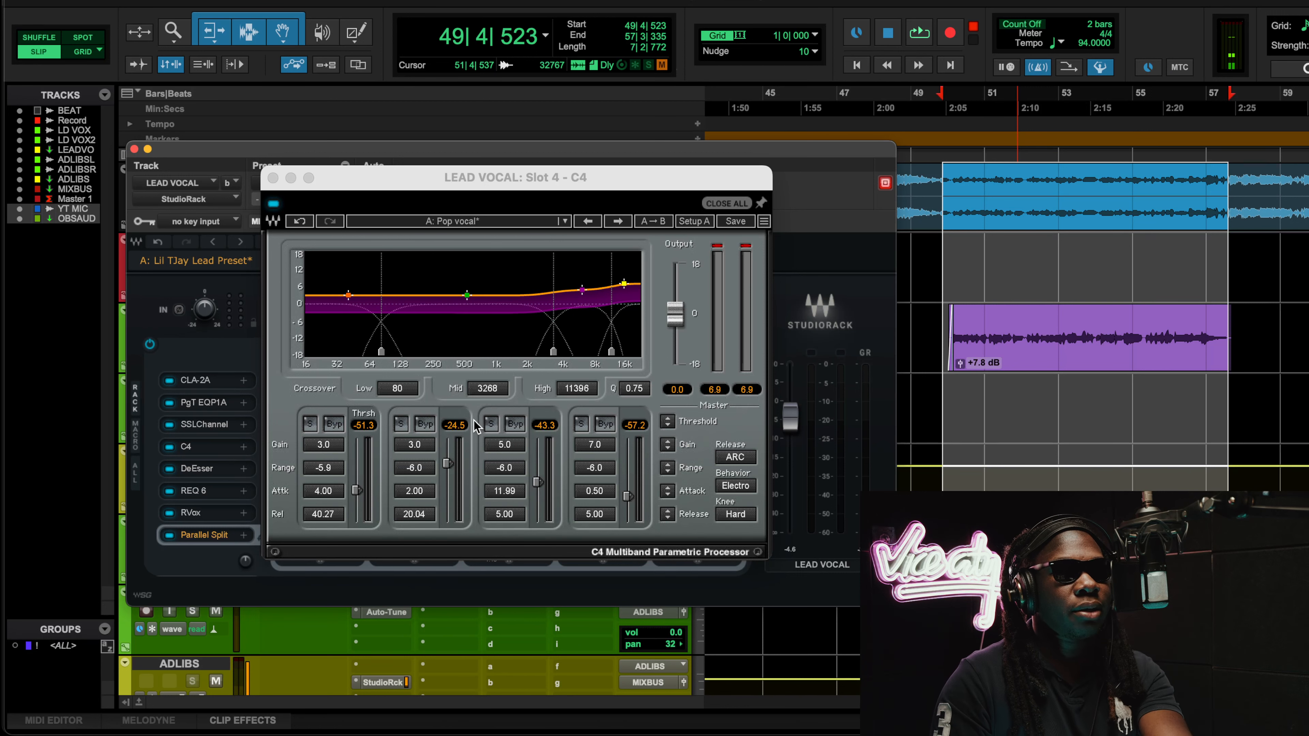
# Step: Open the DeEsser in slot 5, examine its threshold and frequency settings, and play the vocal through it
pyautogui.click(211, 469)
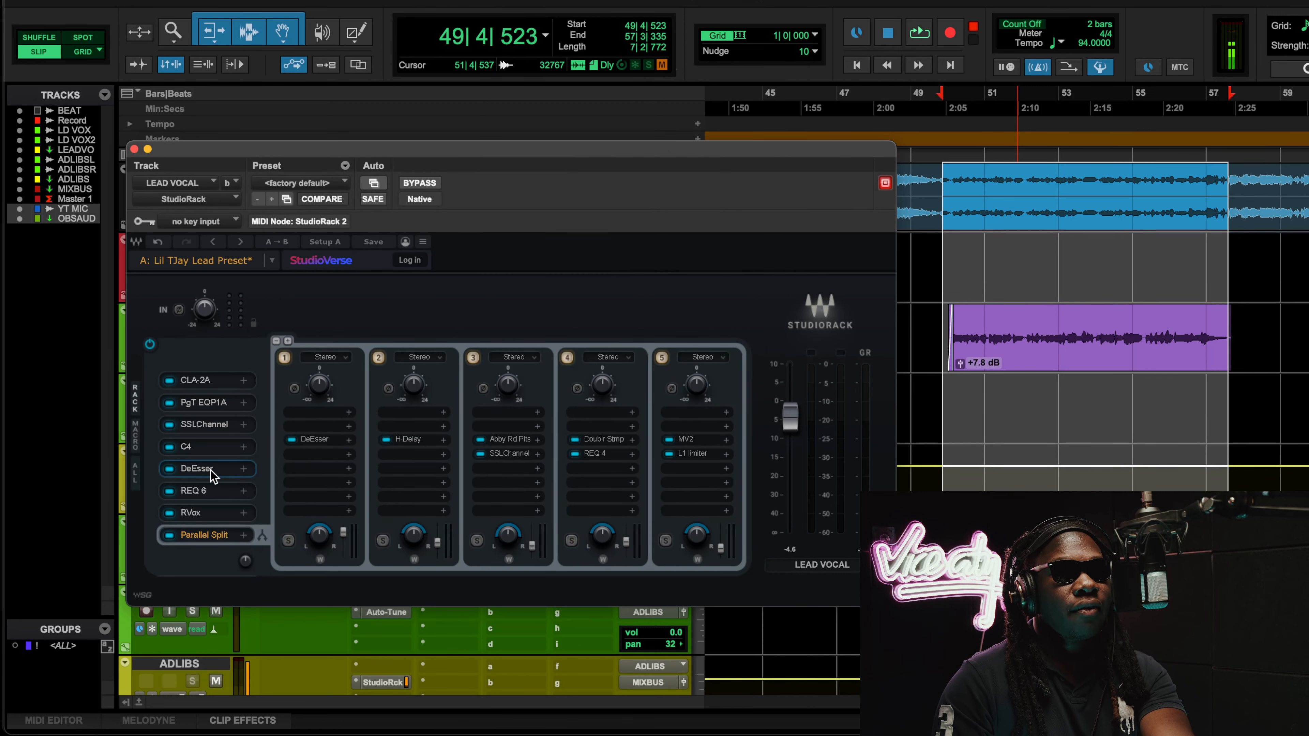
pyautogui.click(206, 470)
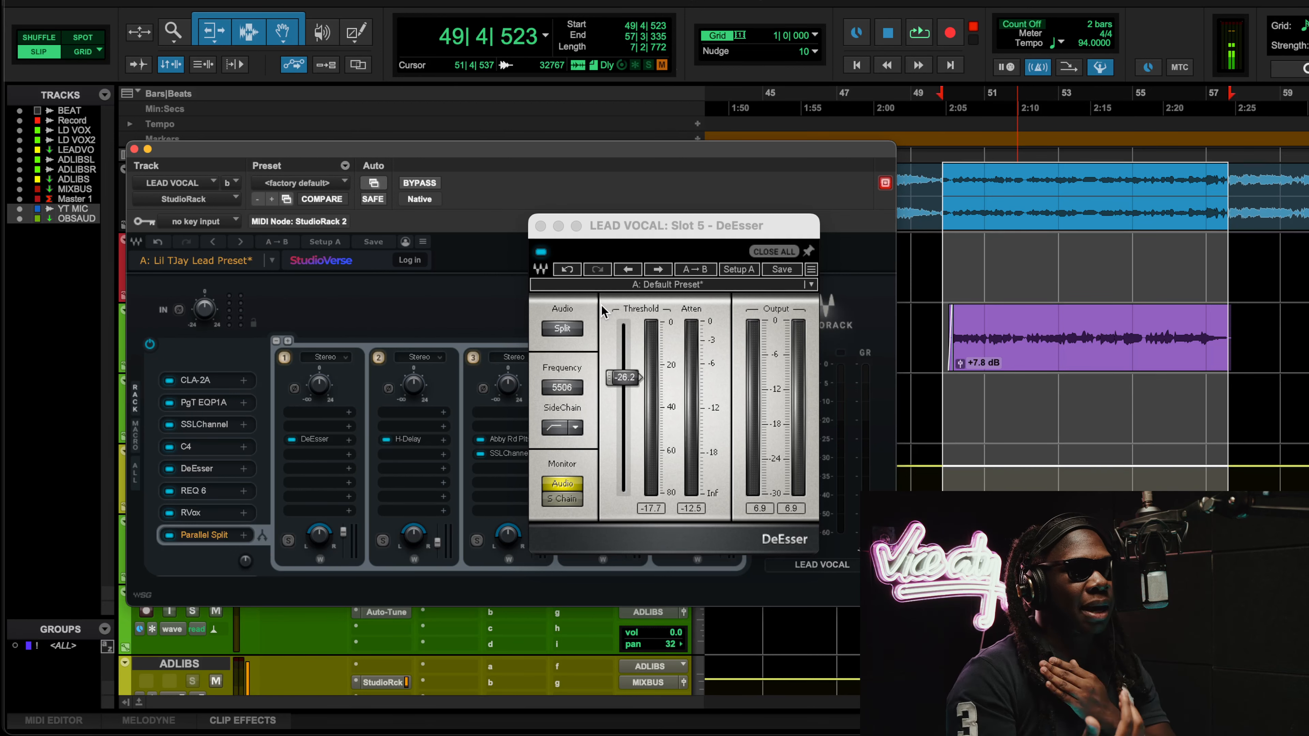
pyautogui.press('space')
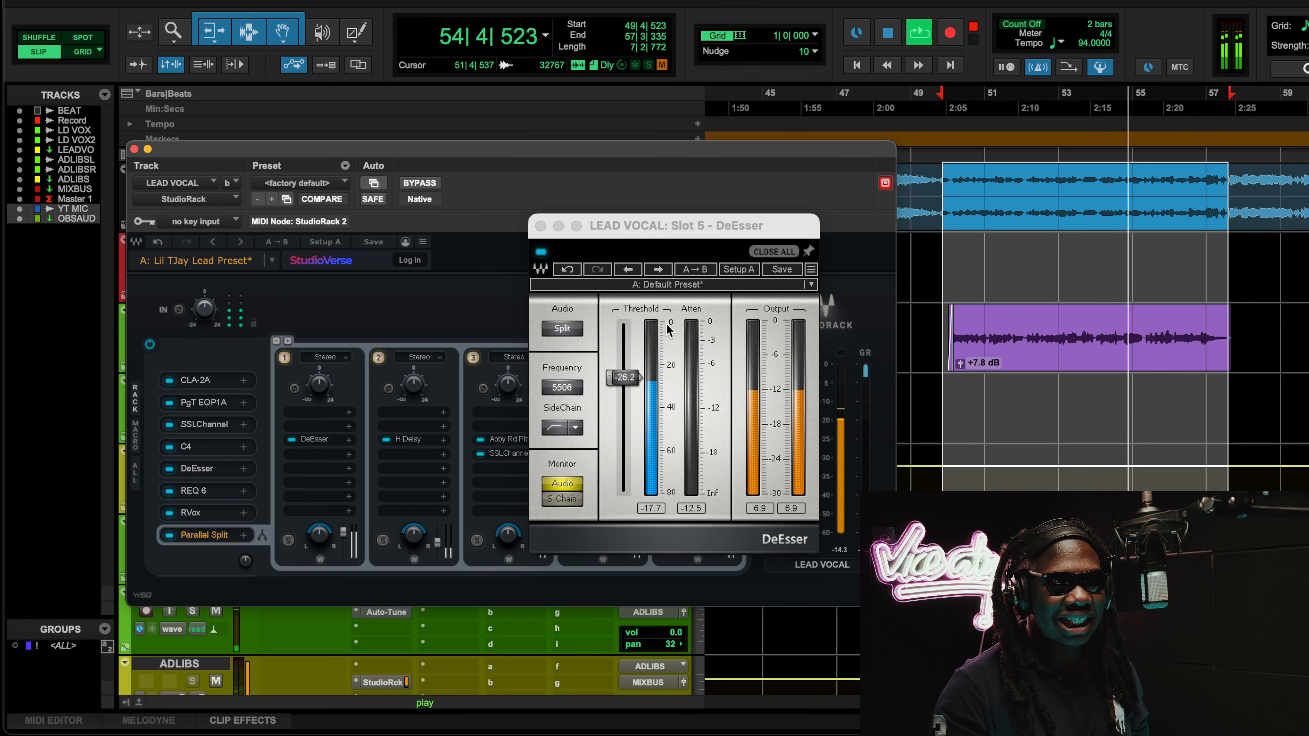
# Step: Reopen the C4 during playback, reposition the windows to watch its band activity, then stop playback and close it
pyautogui.click(200, 447)
pyautogui.click(200, 447)
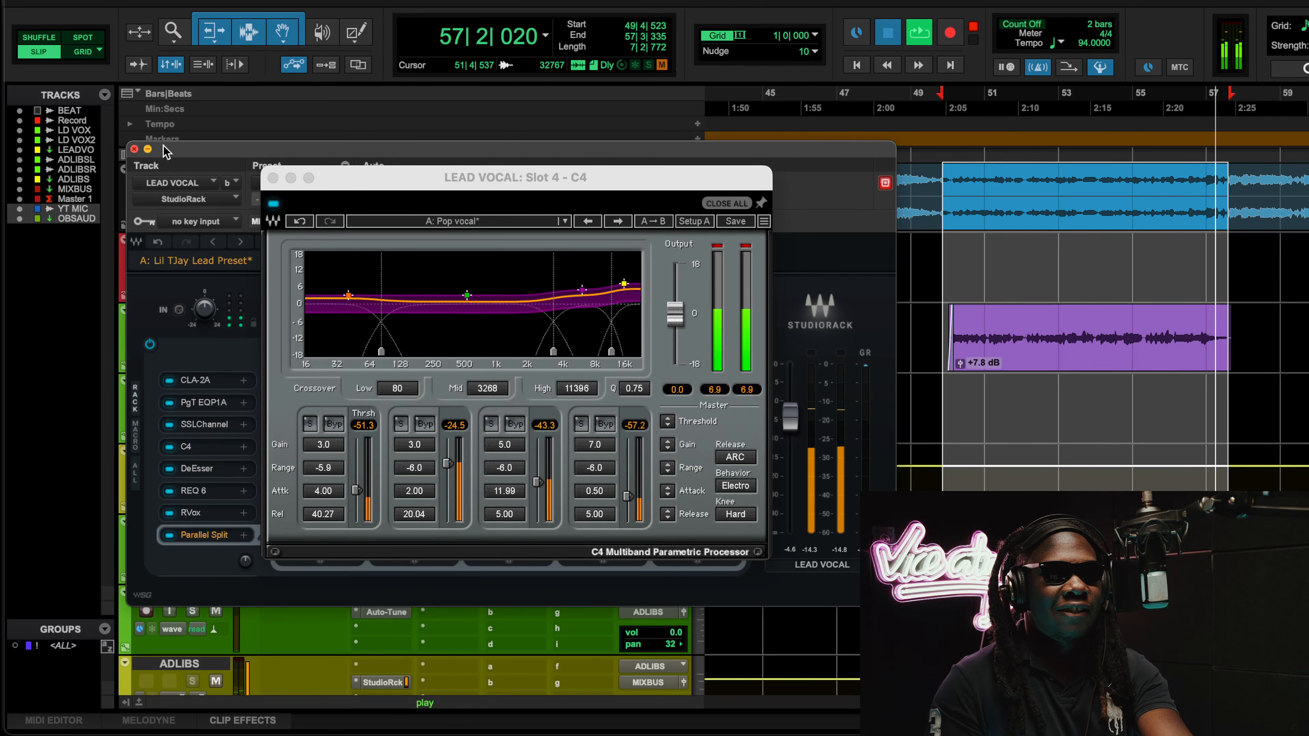
pyautogui.moveTo(204, 151)
pyautogui.mouseDown()
pyautogui.moveTo(237, 226)
pyautogui.moveTo(187, 227)
pyautogui.moveTo(187, 111)
pyautogui.moveTo(187, 227)
pyautogui.moveTo(221, 217)
pyautogui.moveTo(196, 146)
pyautogui.mouseUp()
pyautogui.moveTo(762, 137); pyautogui.dragTo(766, 199)
pyautogui.click(618, 176)
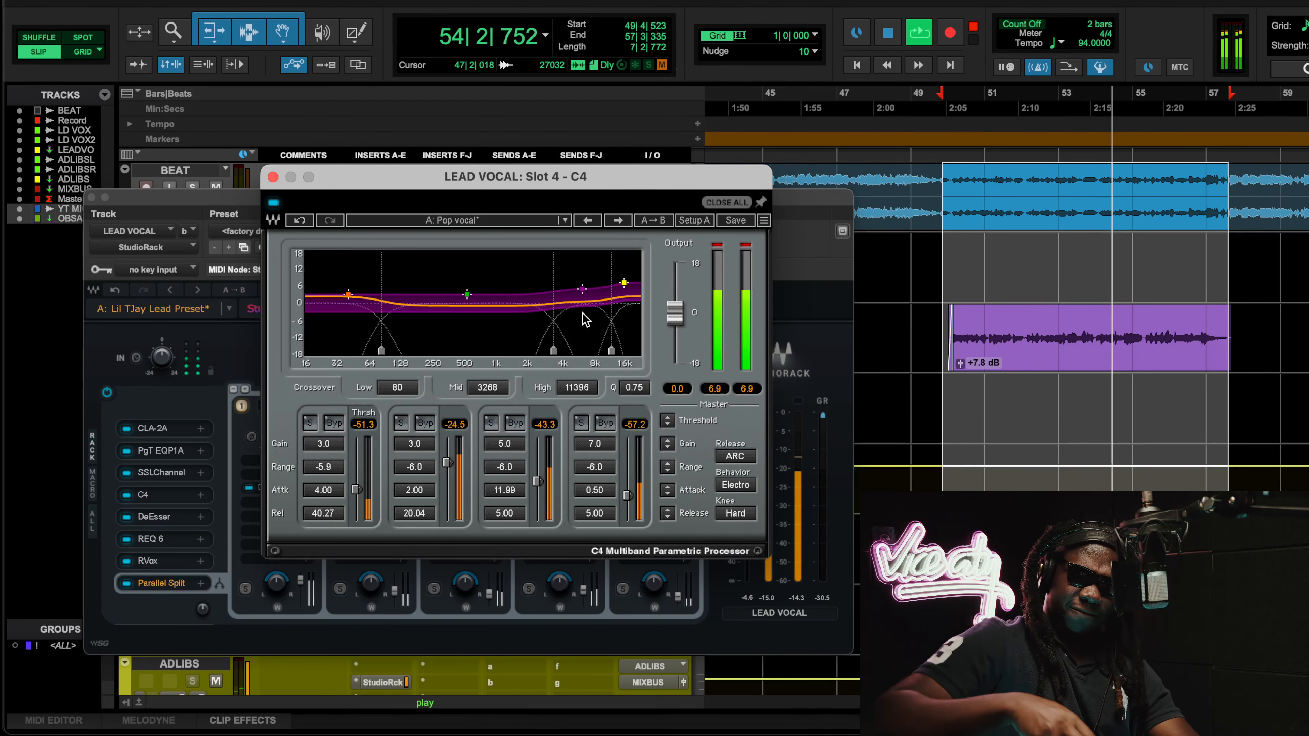
pyautogui.press('space')
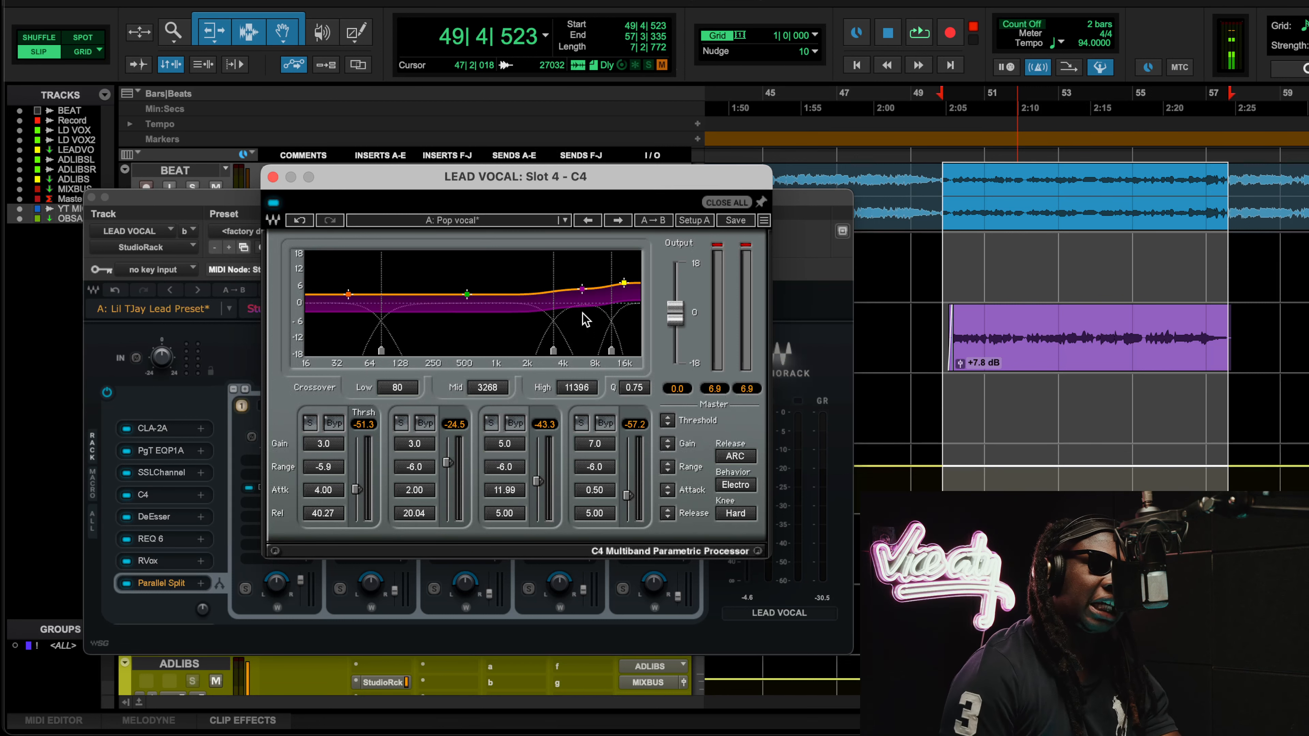
pyautogui.click(273, 177)
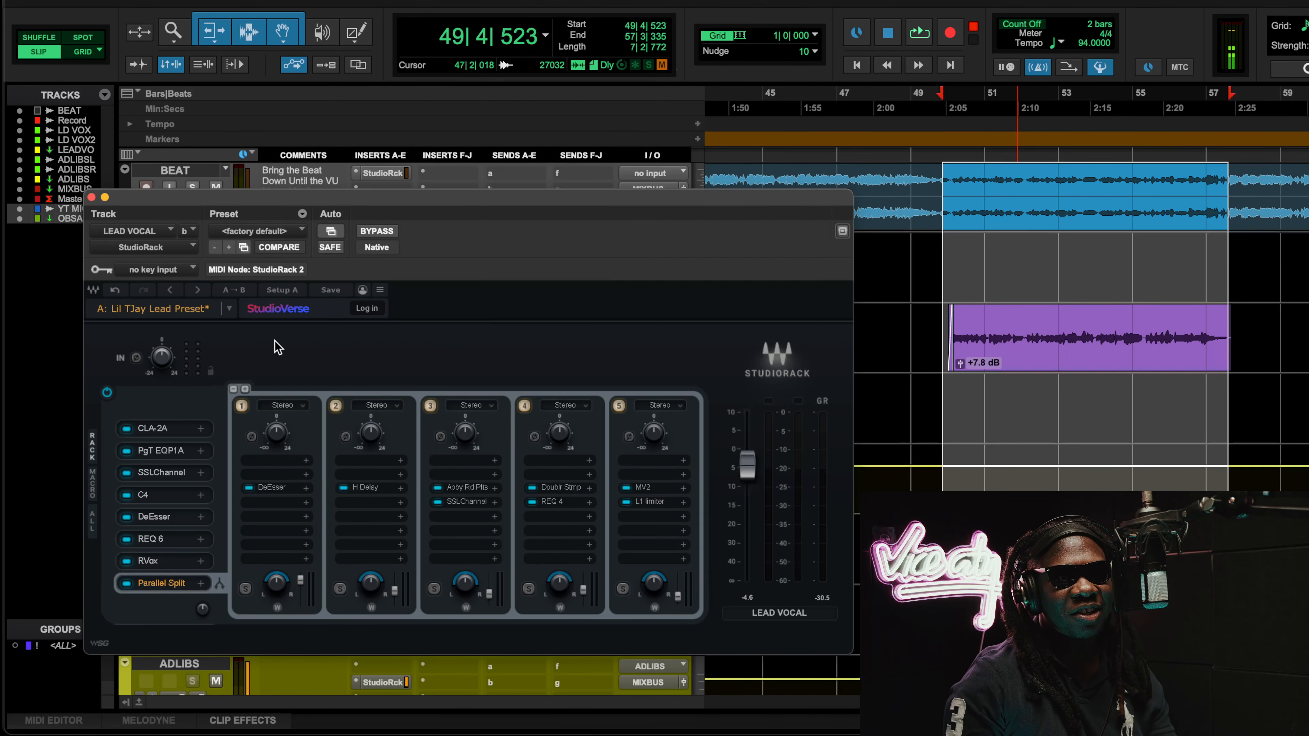
# Step: Open the REQ 6 in slot 6, move its window clear, and examine the filter settings of bands 1 and 6
pyautogui.click(162, 545)
pyautogui.moveTo(585, 157); pyautogui.dragTo(503, 146)
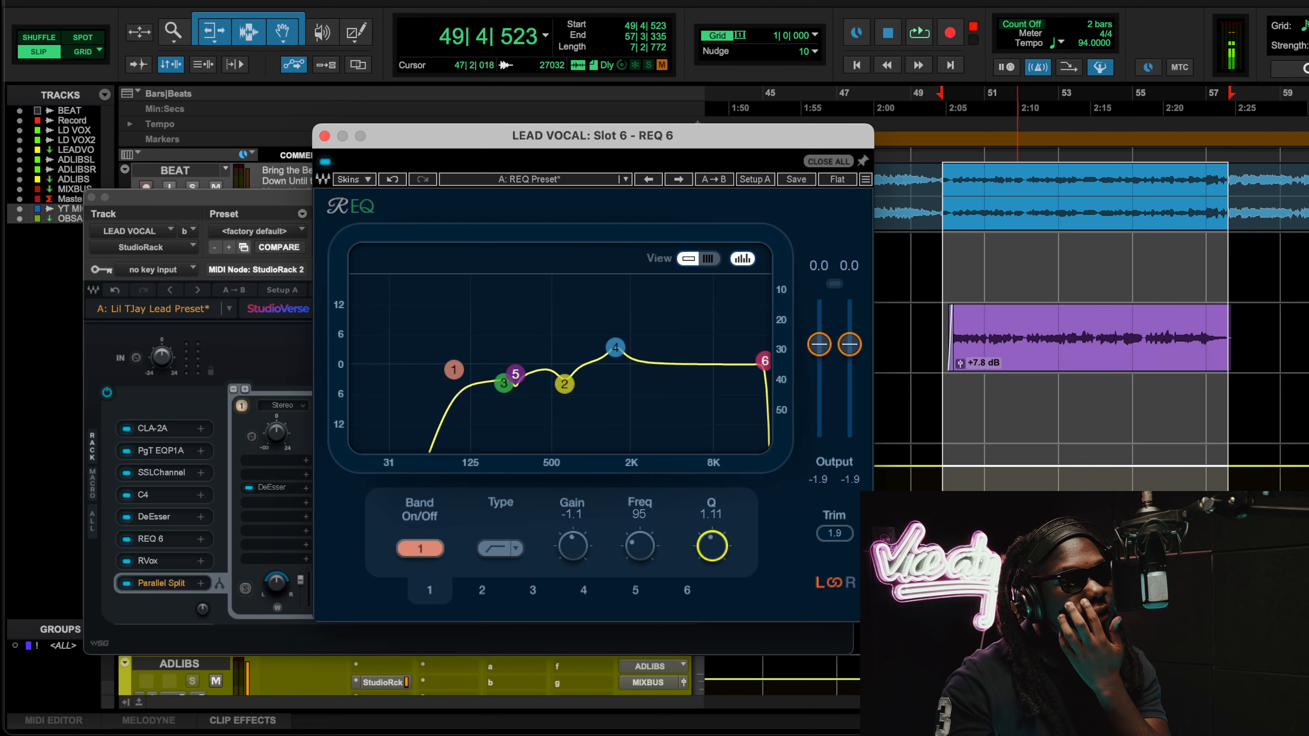
pyautogui.moveTo(713, 546); pyautogui.dragTo(715, 549)
pyautogui.click(391, 179)
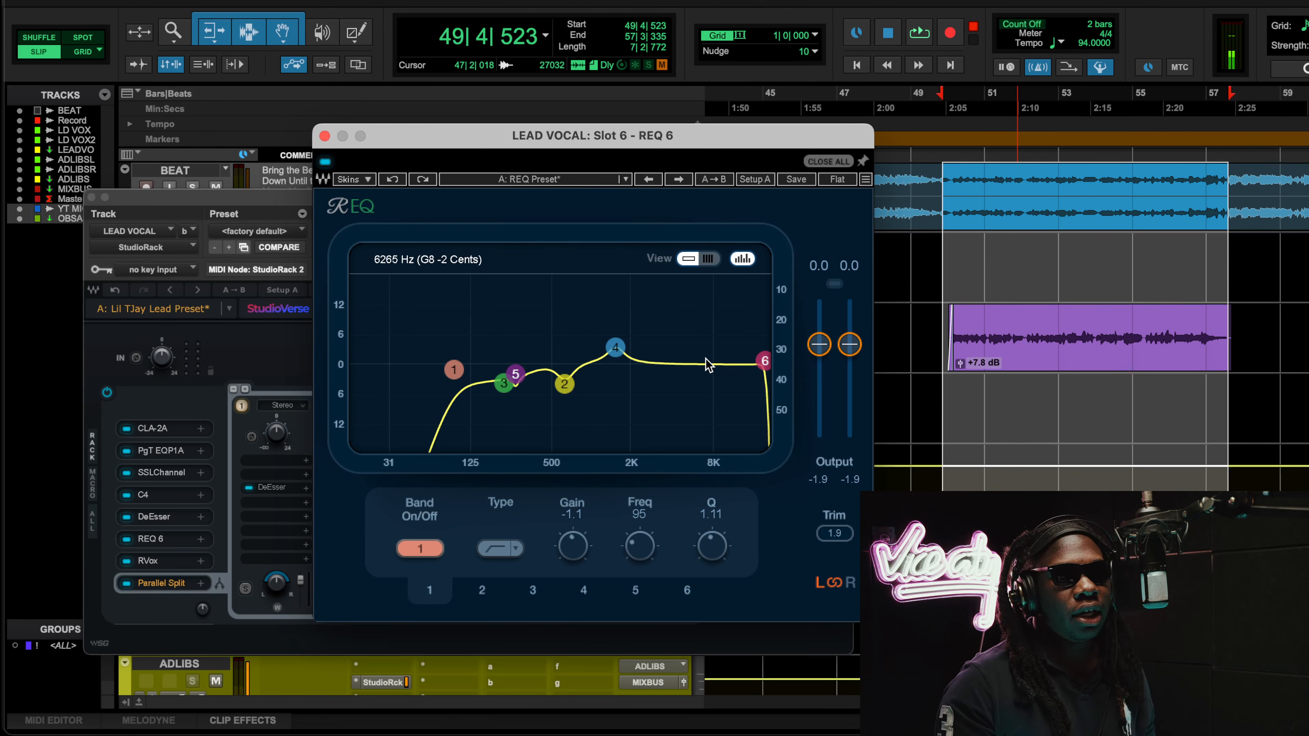
pyautogui.click(764, 359)
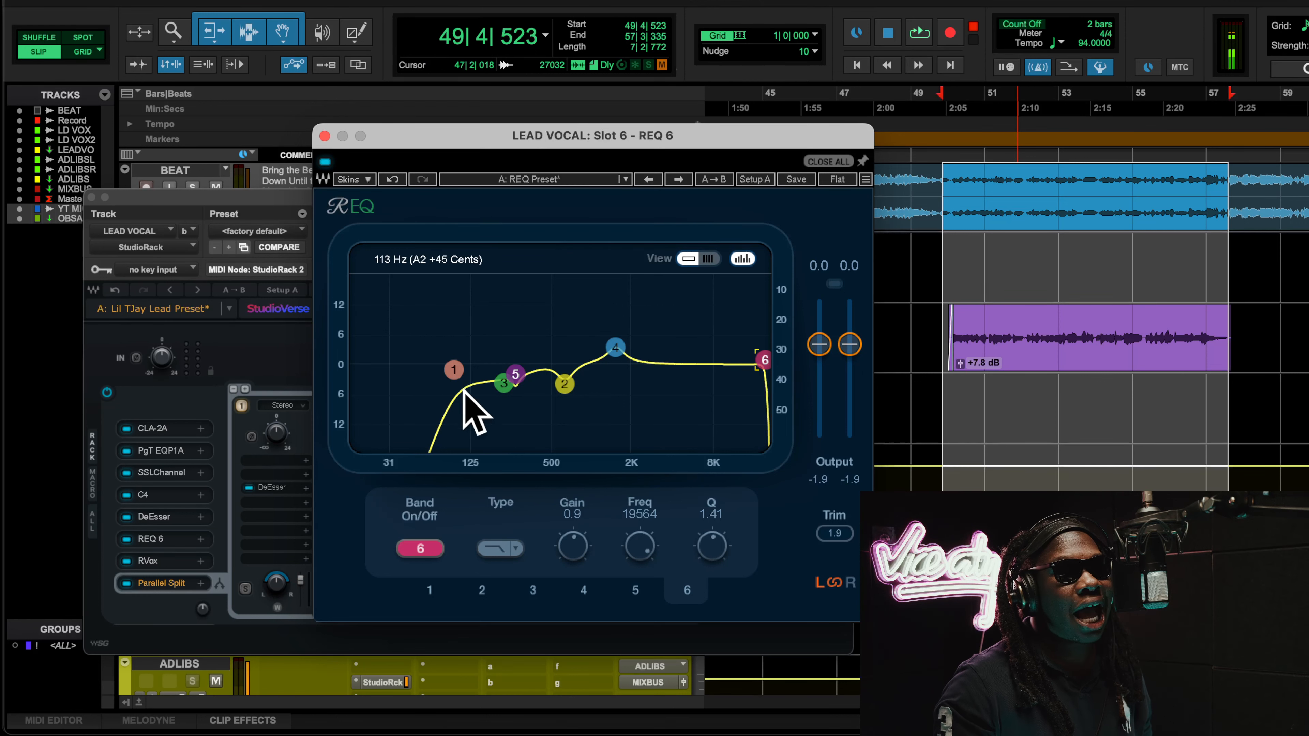
pyautogui.click(455, 379)
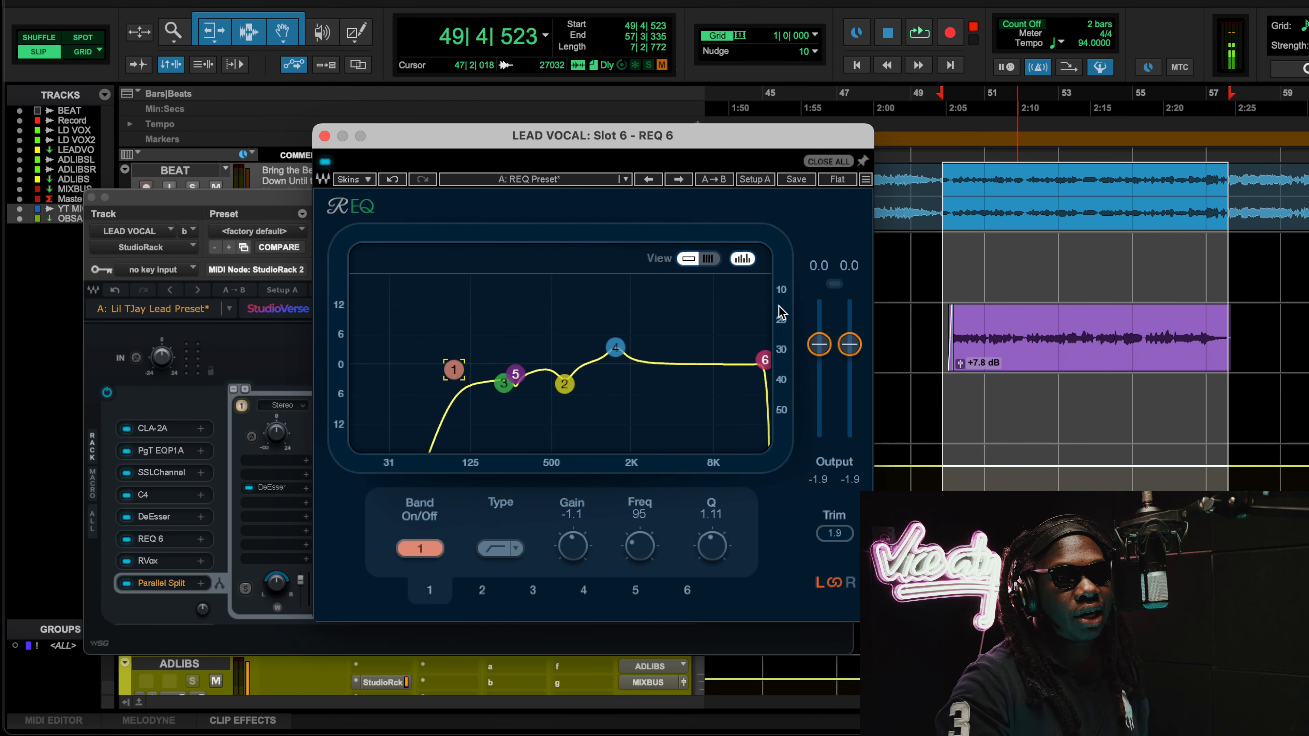
# Step: Start playback and compare the vocal with the REQ 6 bypassed and enabled, leaving it enabled
pyautogui.press('space')
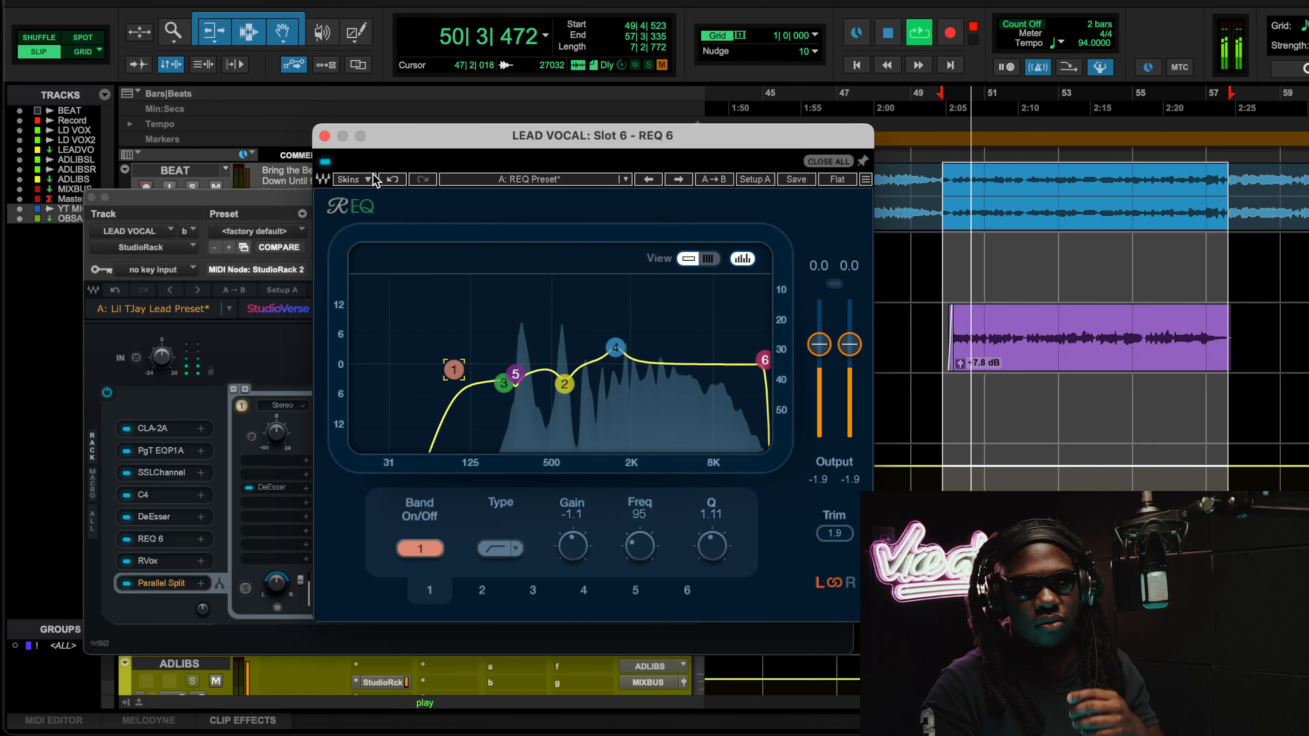
pyautogui.click(325, 162)
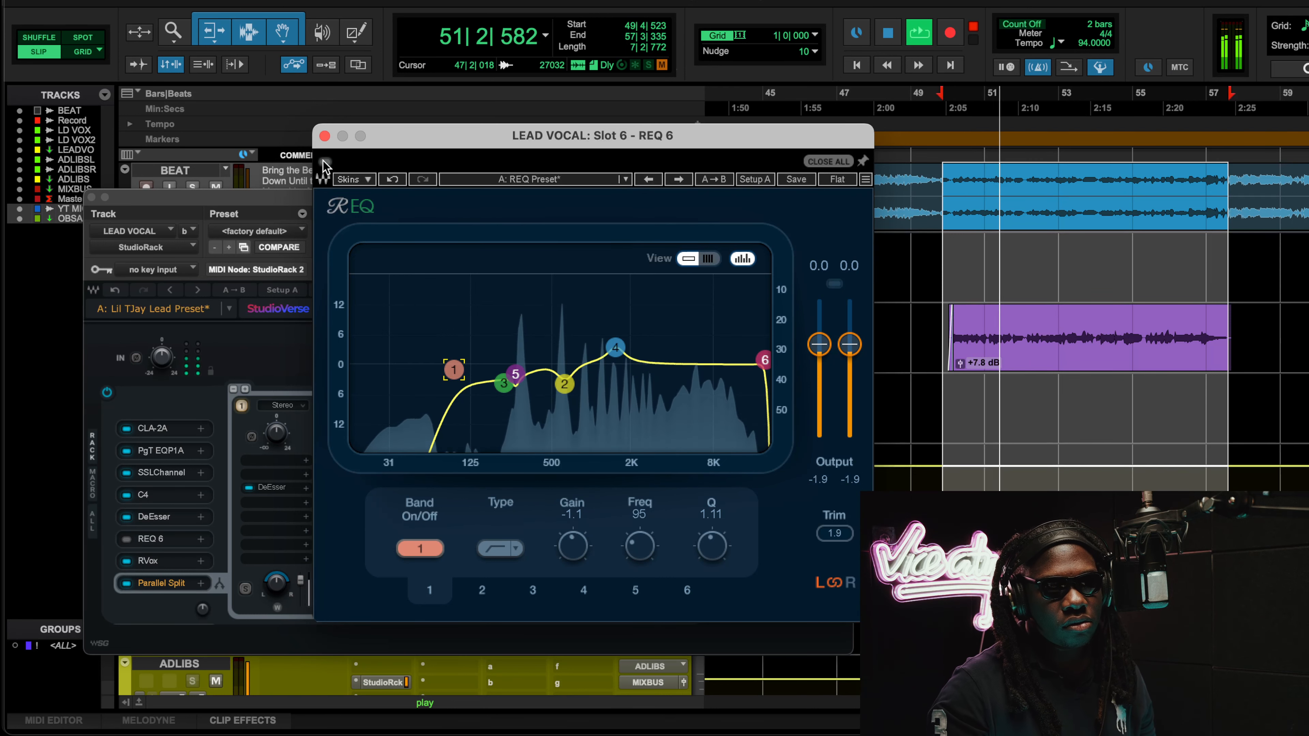
pyautogui.click(325, 162)
pyautogui.click(216, 186)
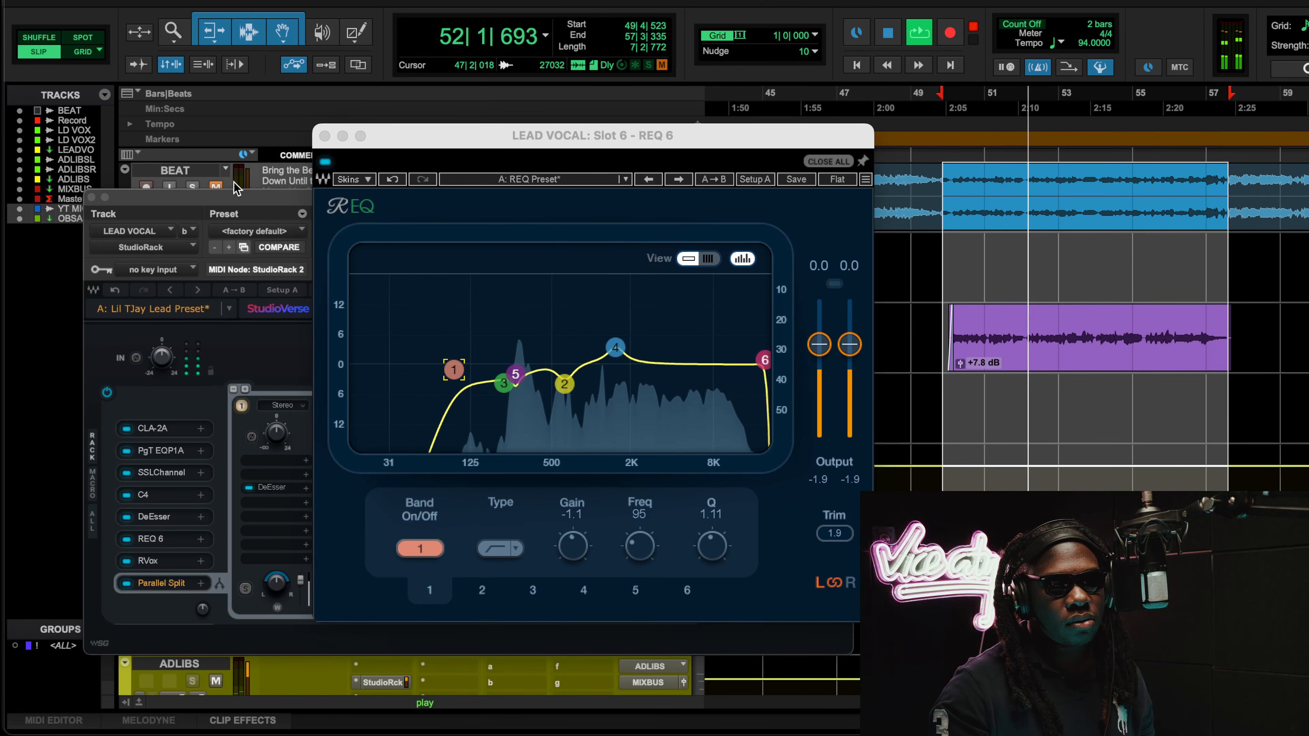
pyautogui.click(325, 162)
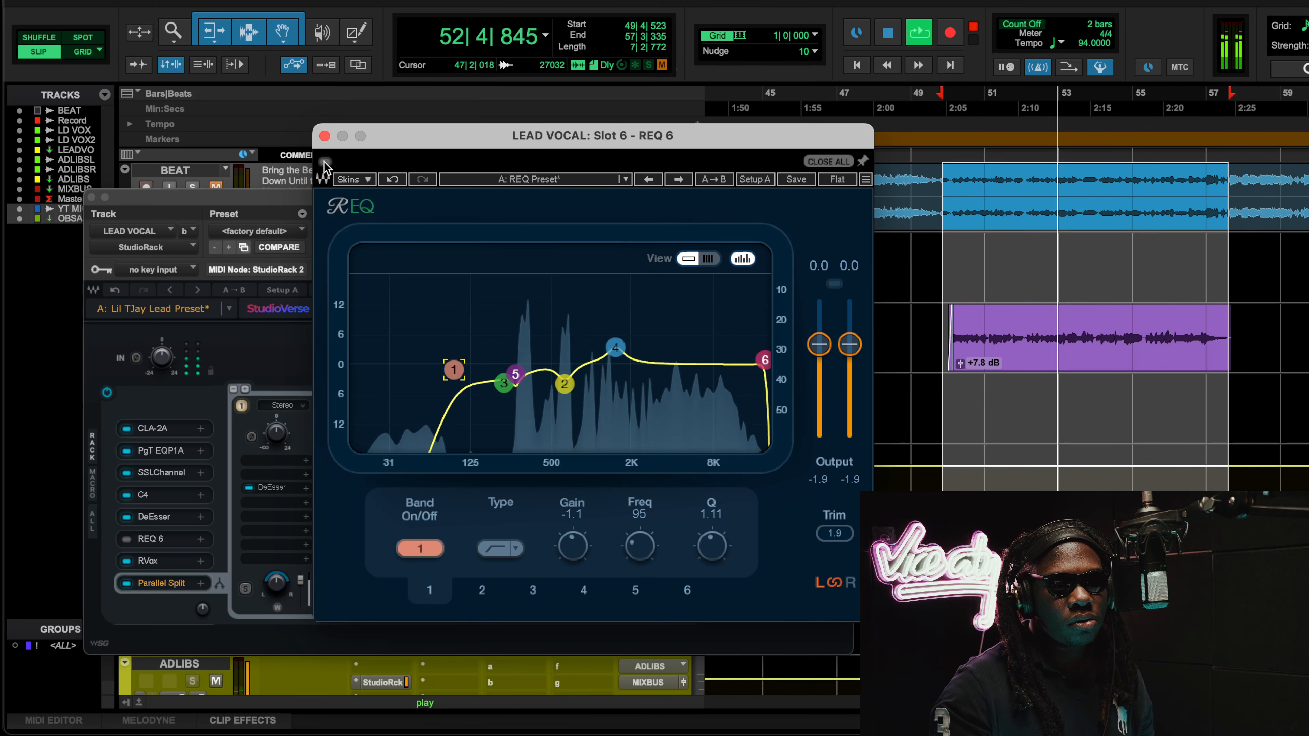
pyautogui.click(325, 162)
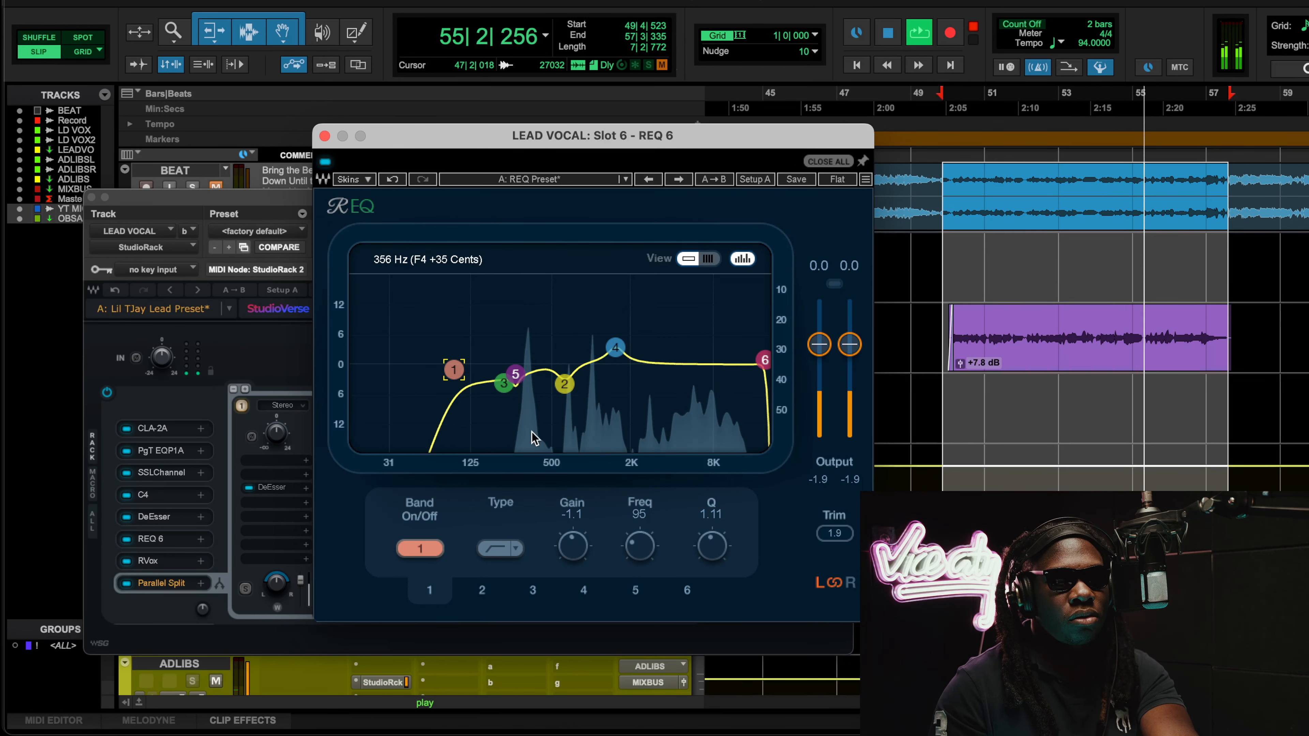
# Step: Set the Q of REQ 6 band 1 to 1.41, replay the vocal briefly, then stop playback and close the equalizer
pyautogui.moveTo(707, 547); pyautogui.dragTo(709, 495)
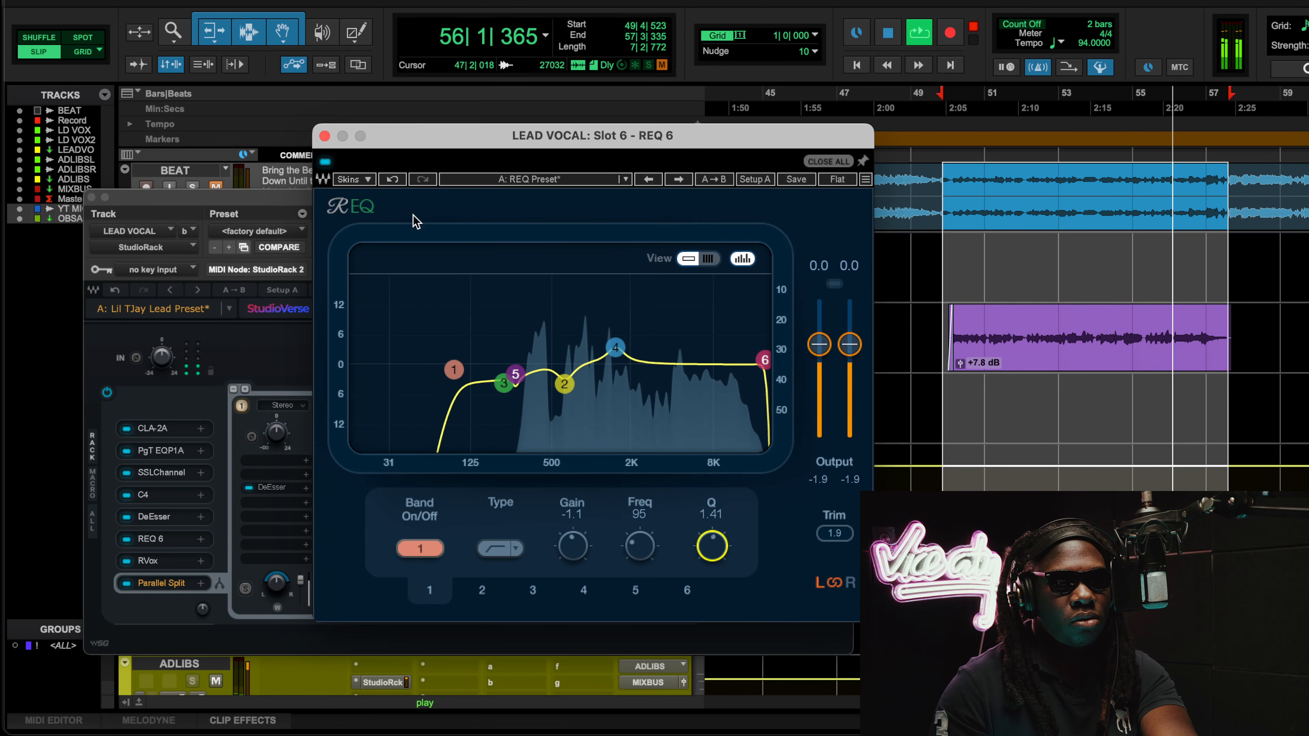
pyautogui.press('space')
pyautogui.press('space')
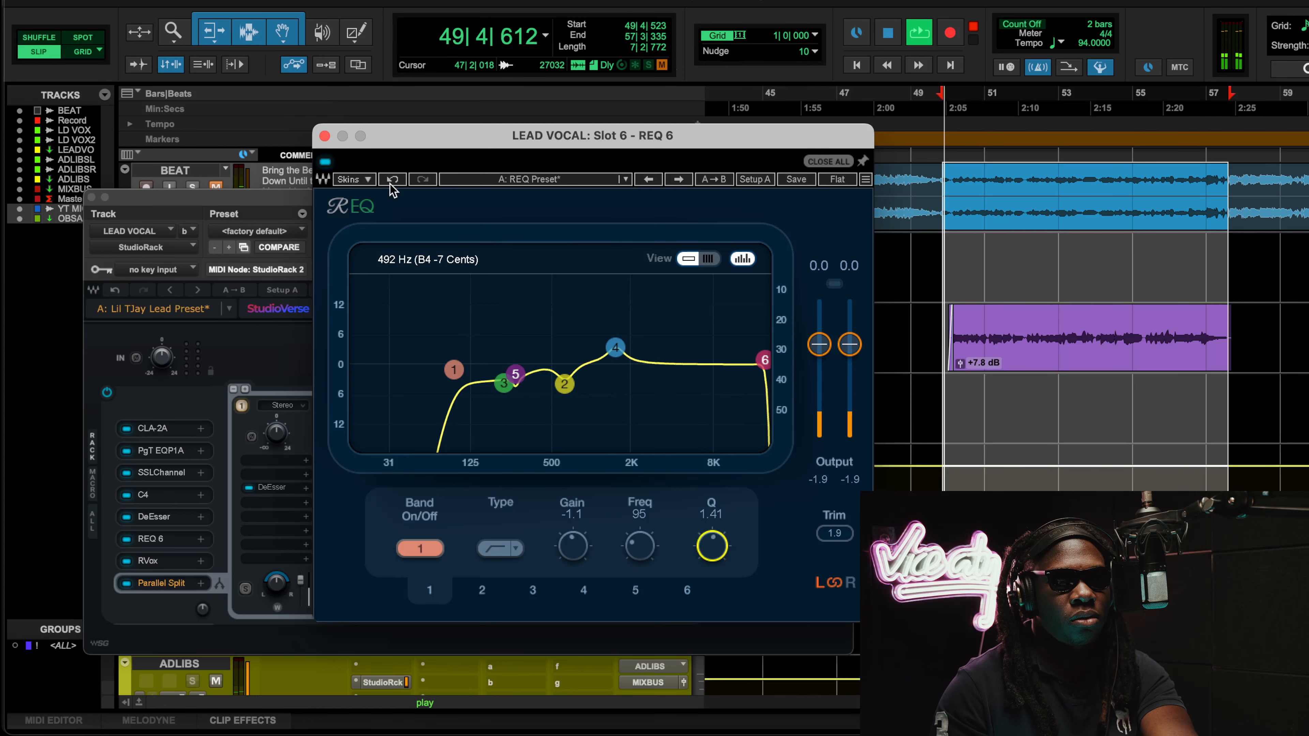
pyautogui.press('space')
pyautogui.click(324, 136)
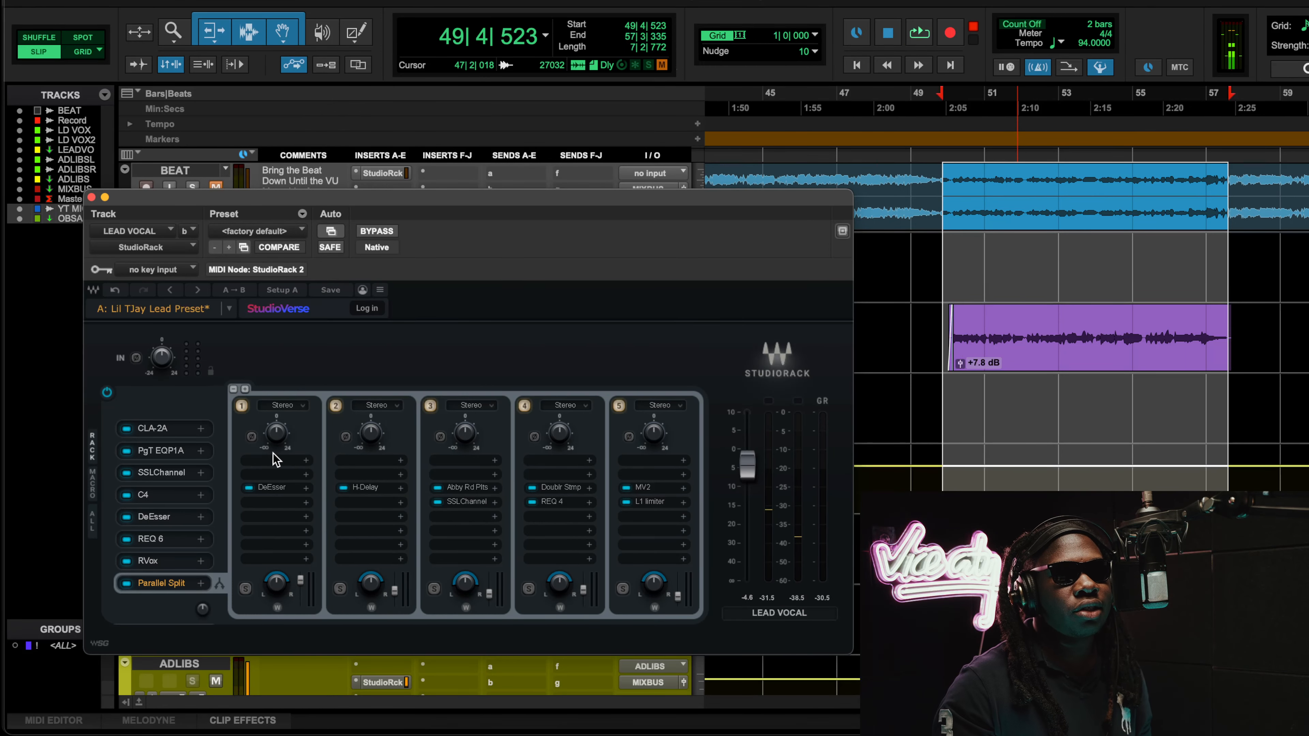
# Step: Open the RVox in slot 7, play the vocal with it bypassed and enabled, then stop playback and close it
pyautogui.click(152, 561)
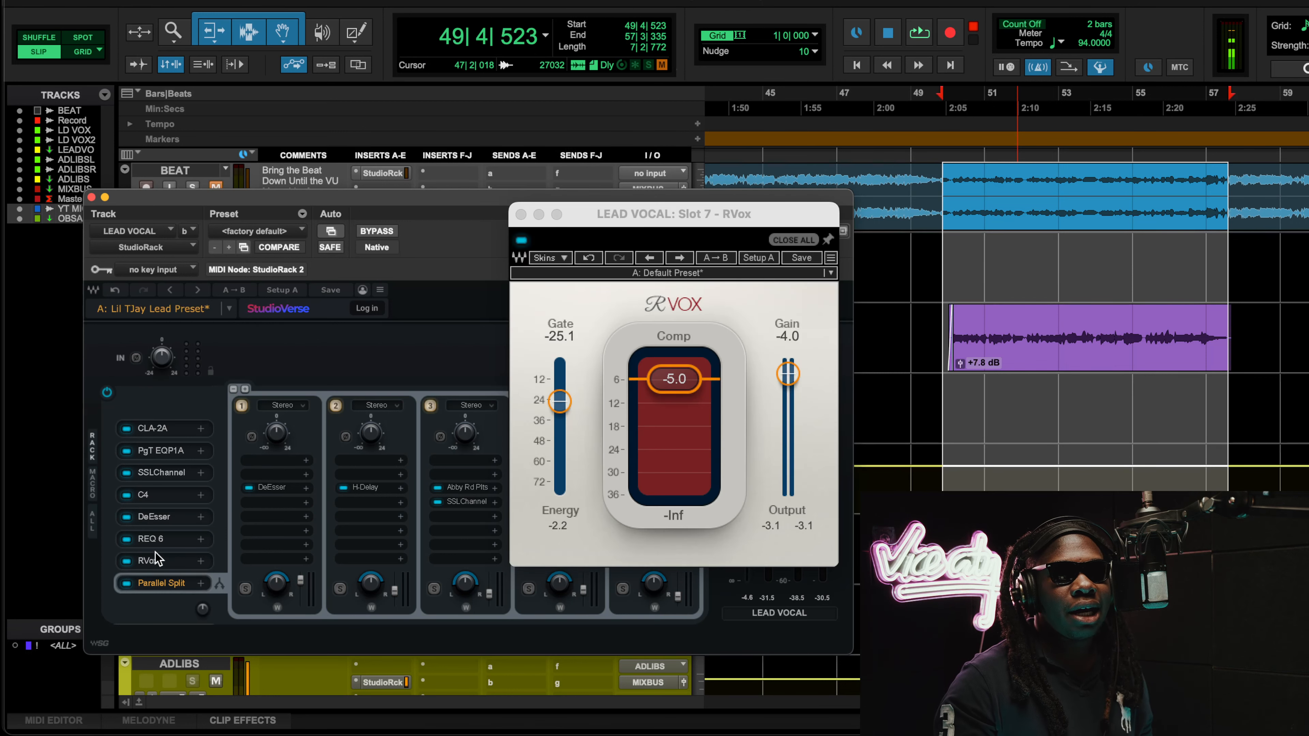
pyautogui.moveTo(722, 214); pyautogui.dragTo(704, 216)
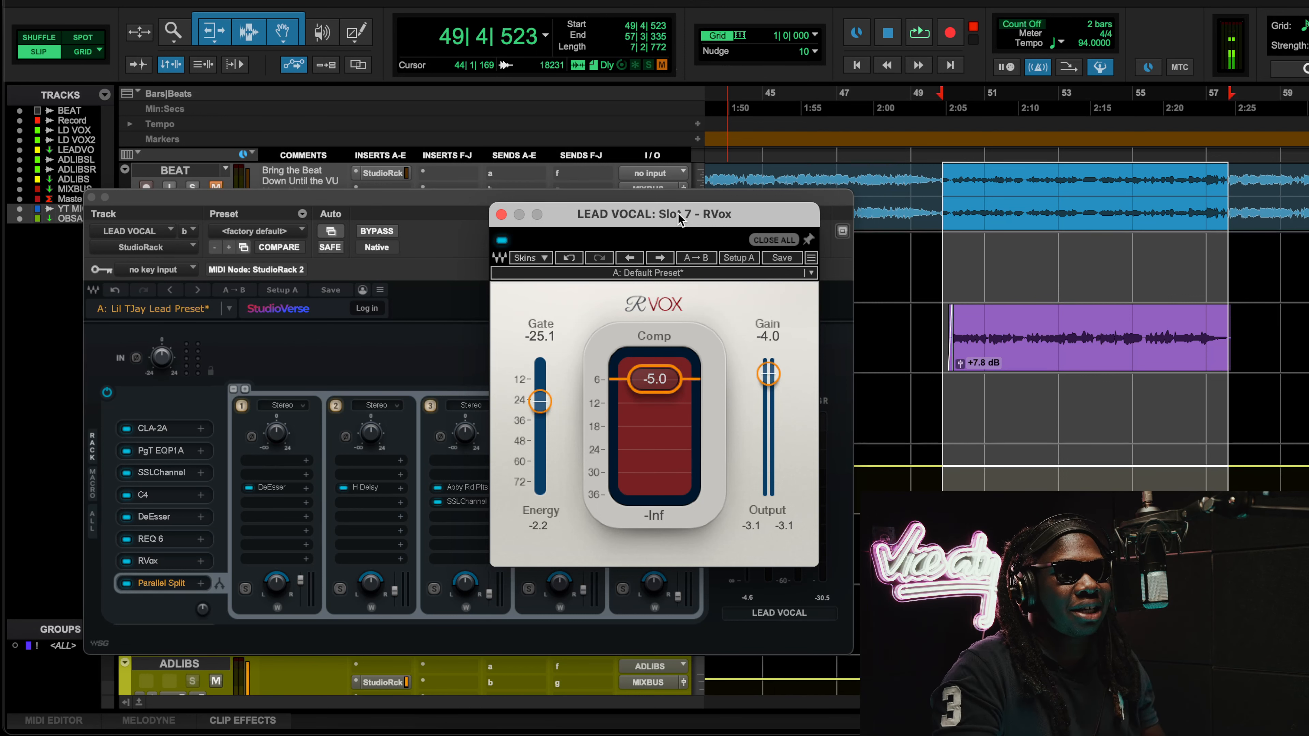
pyautogui.press('space')
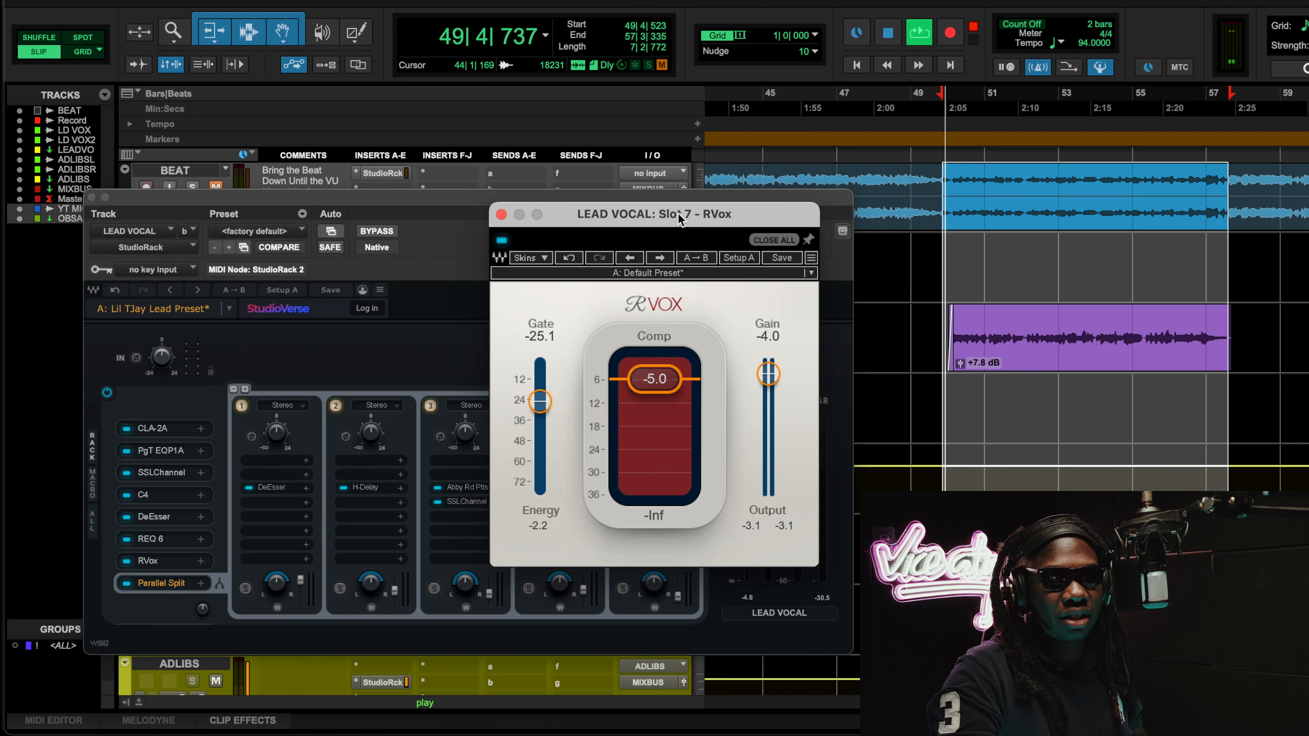
pyautogui.click(502, 240)
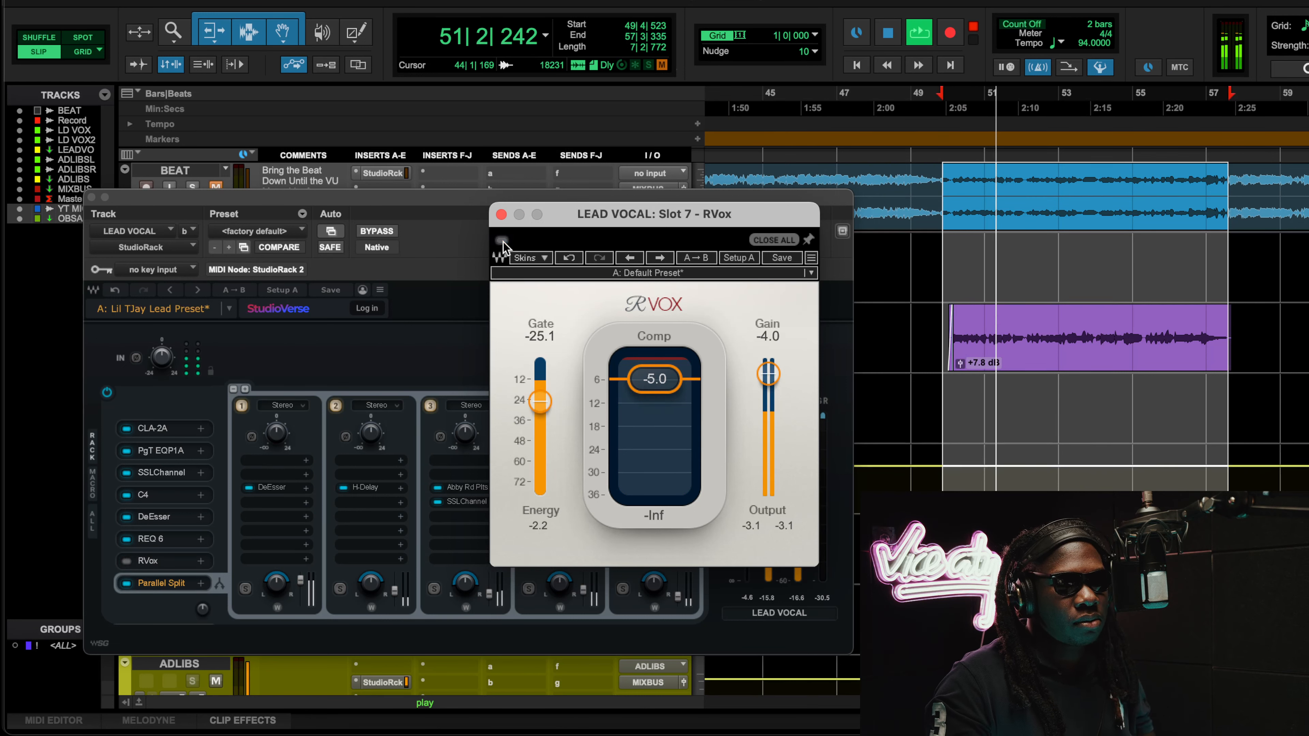
pyautogui.click(502, 241)
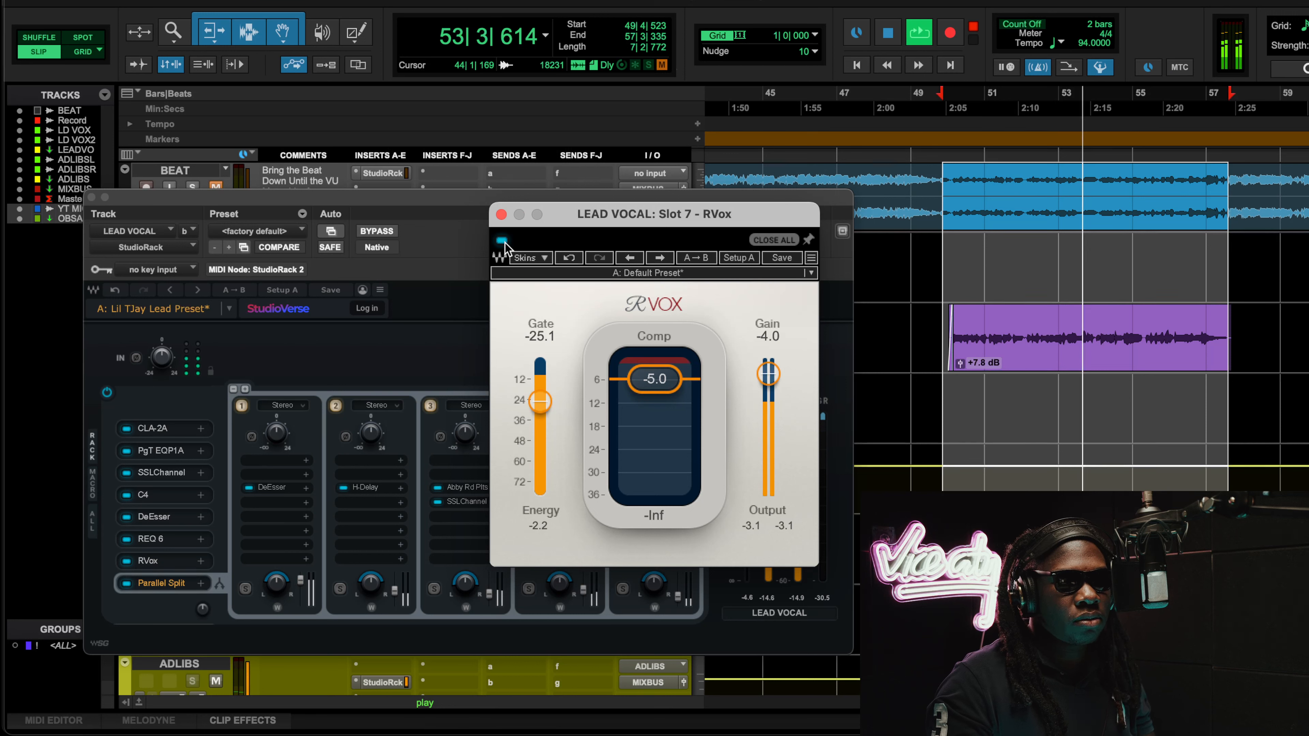
pyautogui.press('space')
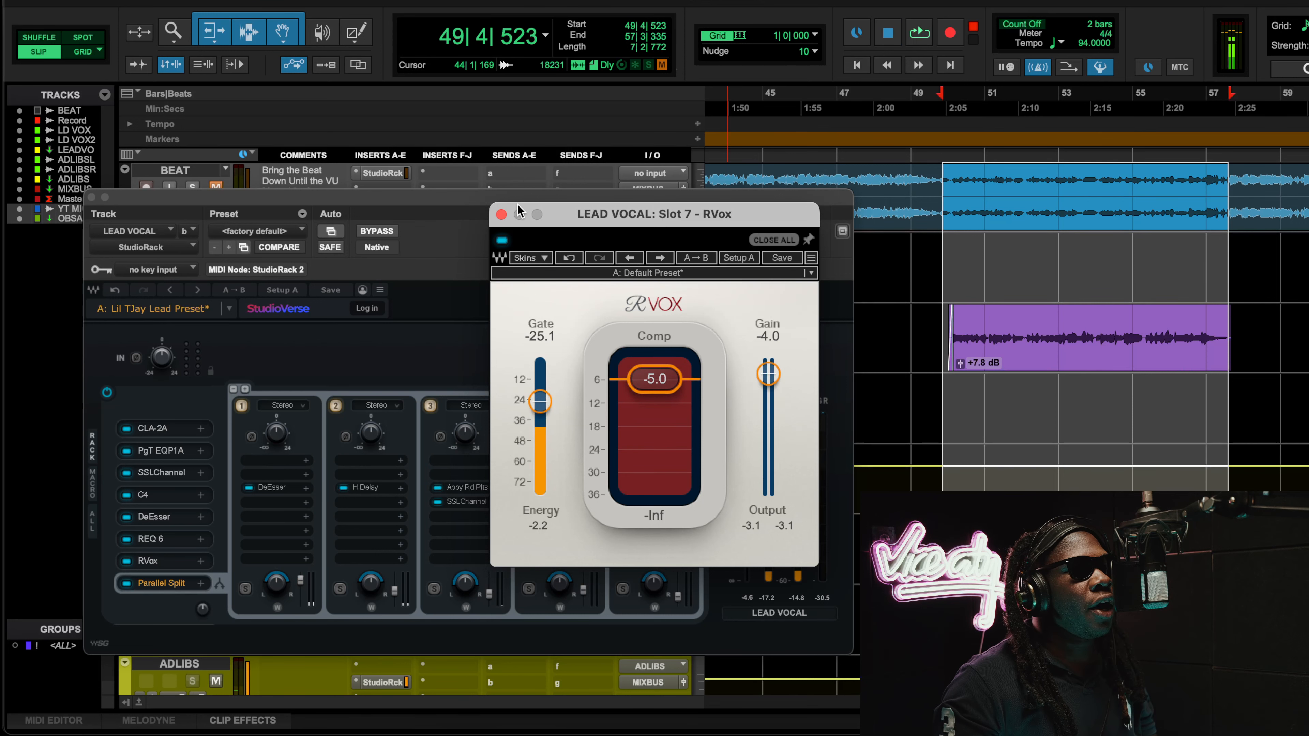
pyautogui.click(501, 214)
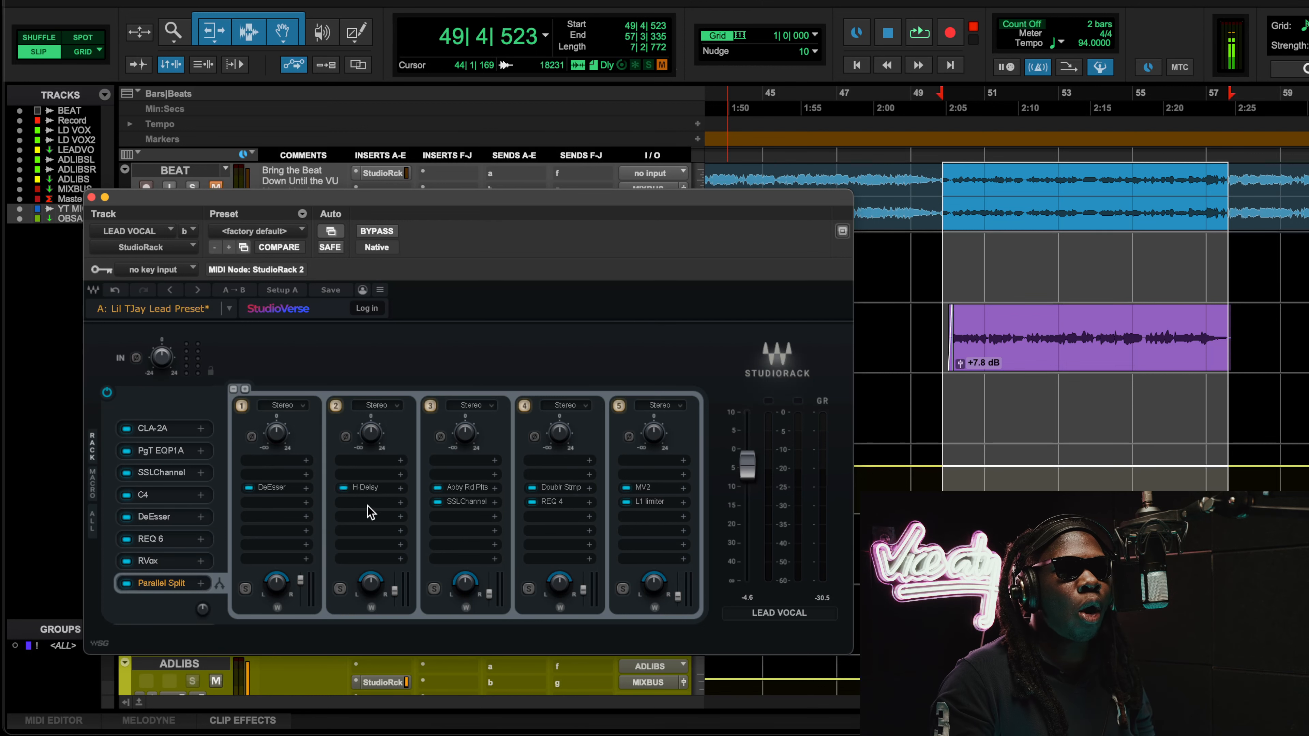
# Step: Review the settings of the H-Delay in parallel chain 2 and the Abbey Road Plates in chain 3, closing each window after viewing
pyautogui.click(366, 487)
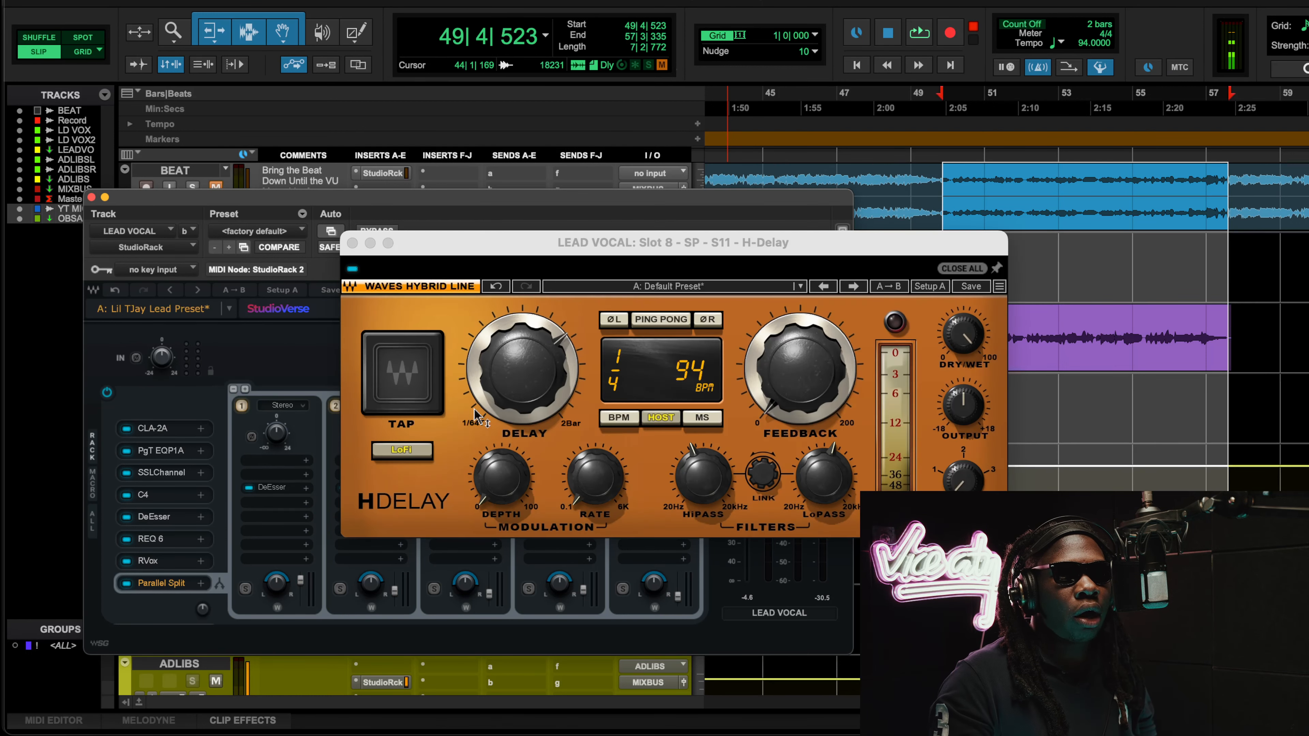
pyautogui.moveTo(636, 246); pyautogui.dragTo(568, 272)
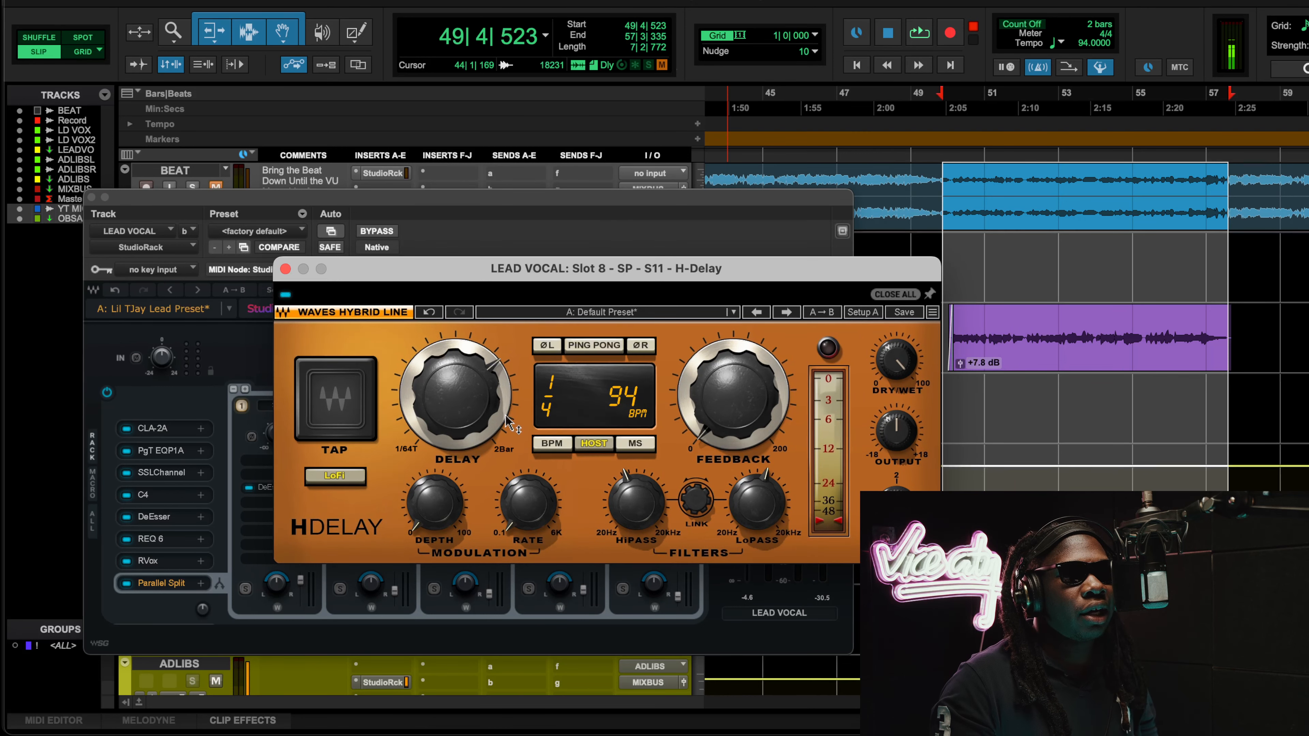
pyautogui.click(285, 269)
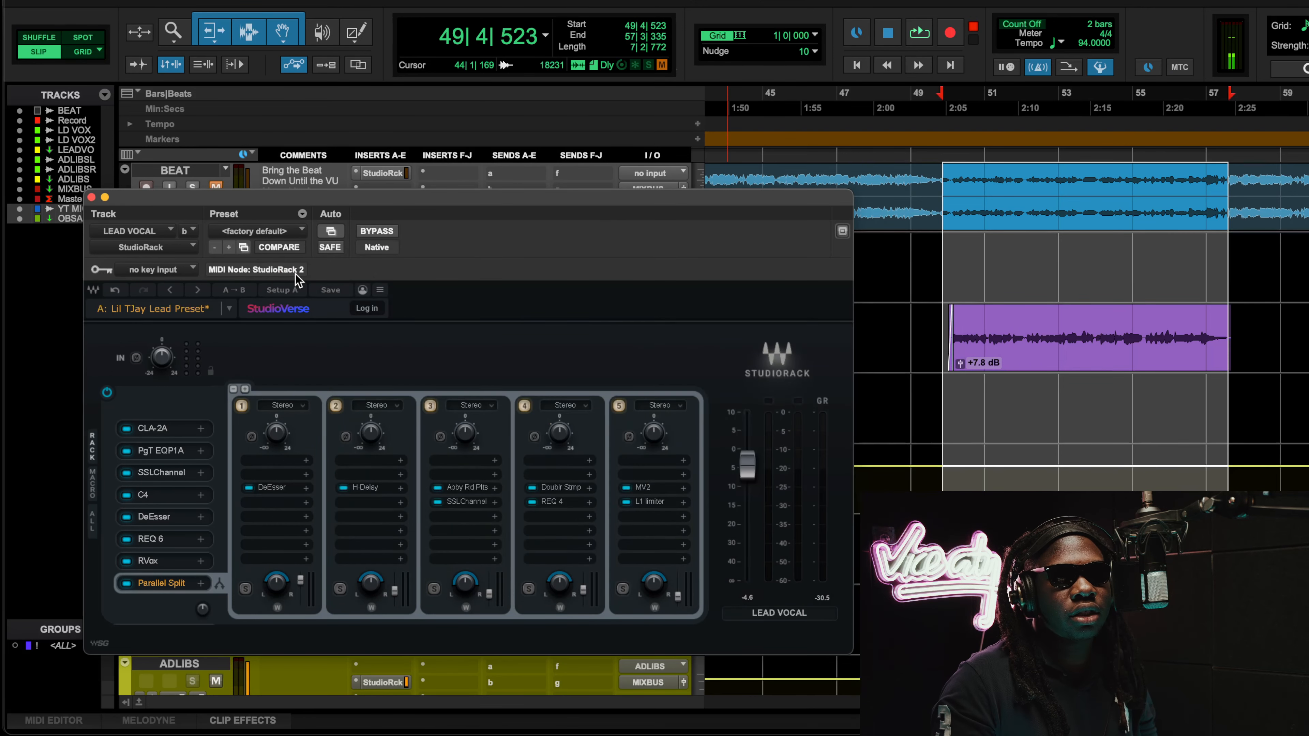
pyautogui.click(463, 487)
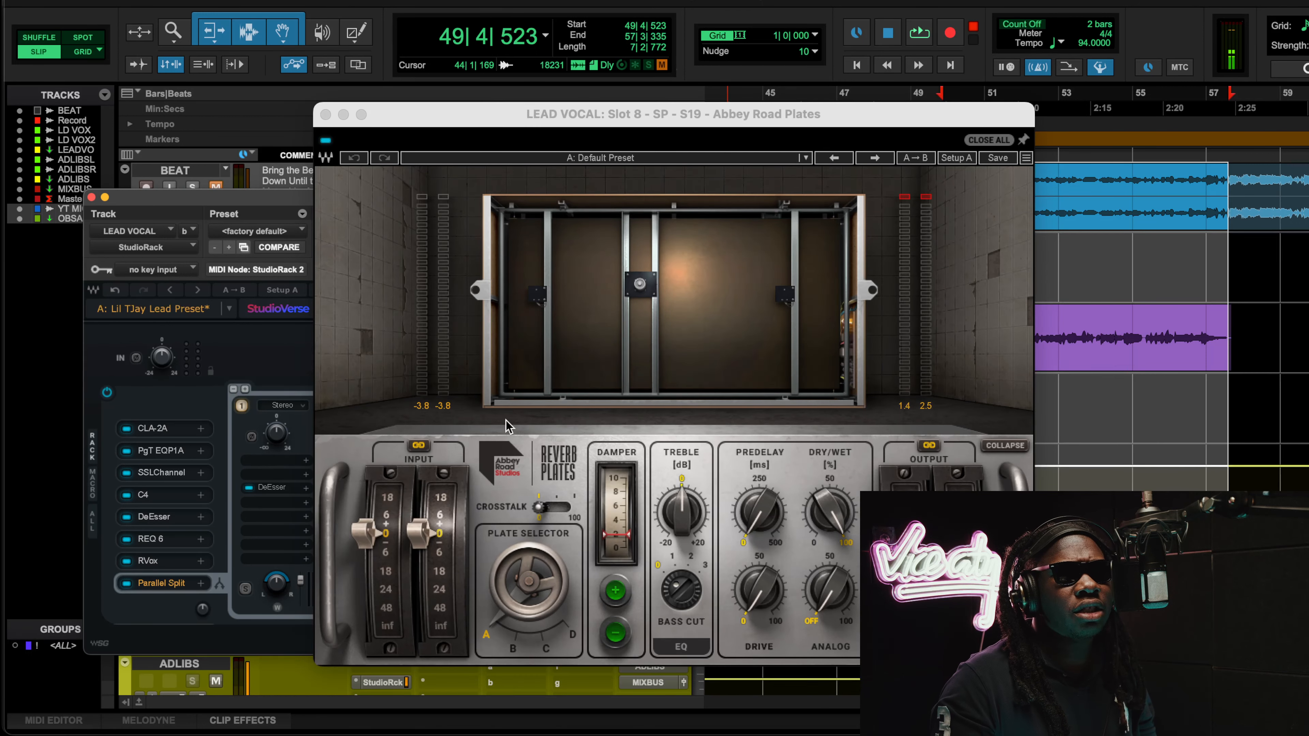
pyautogui.moveTo(558, 119); pyautogui.dragTo(384, 102)
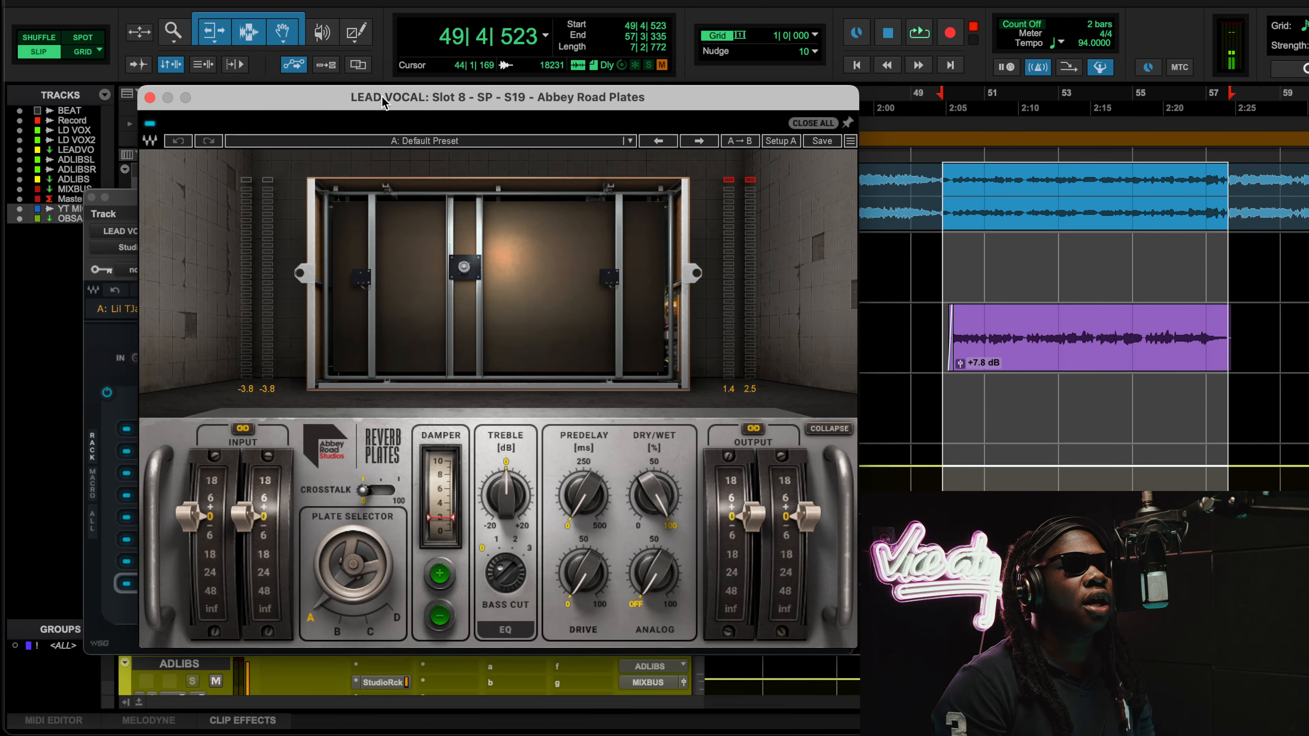
pyautogui.click(150, 98)
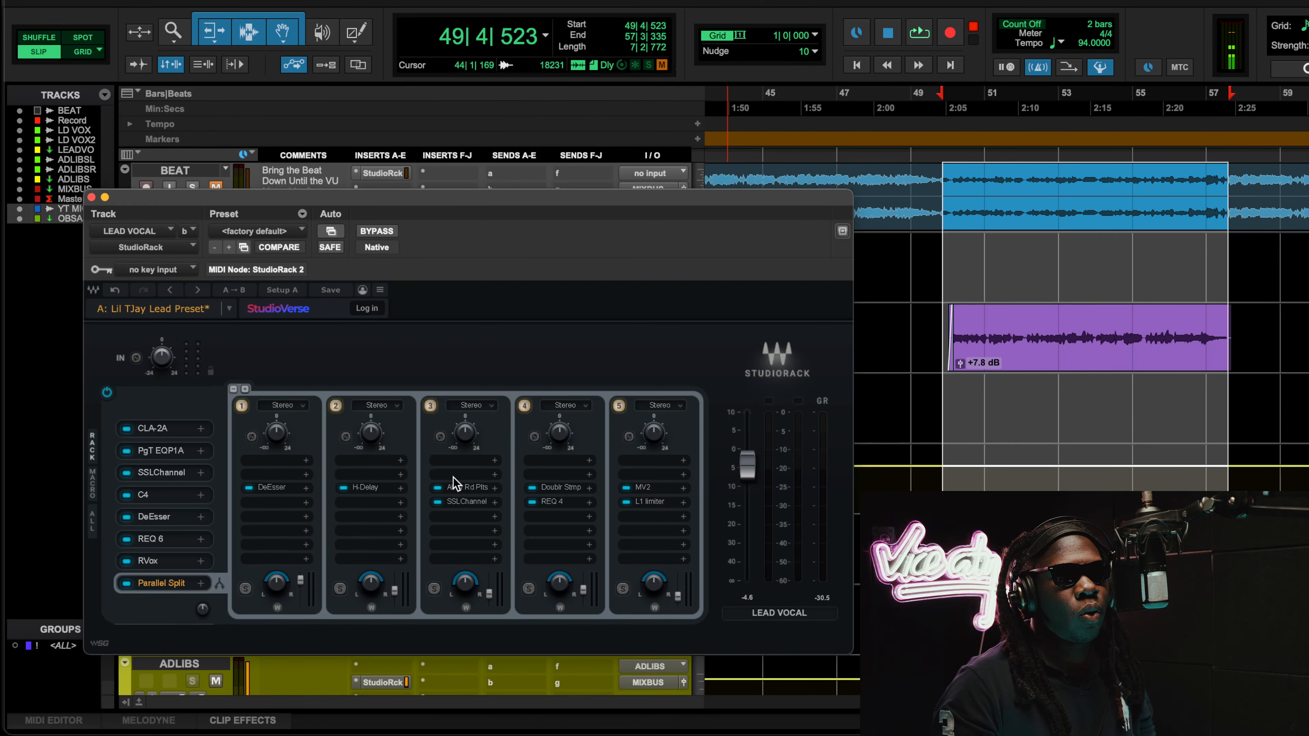
# Step: Open the SSLChannel in parallel chain 3, examine its compressor ratio, and set the compressor threshold to -19.3
pyautogui.click(459, 500)
pyautogui.moveTo(729, 77); pyautogui.dragTo(498, 74)
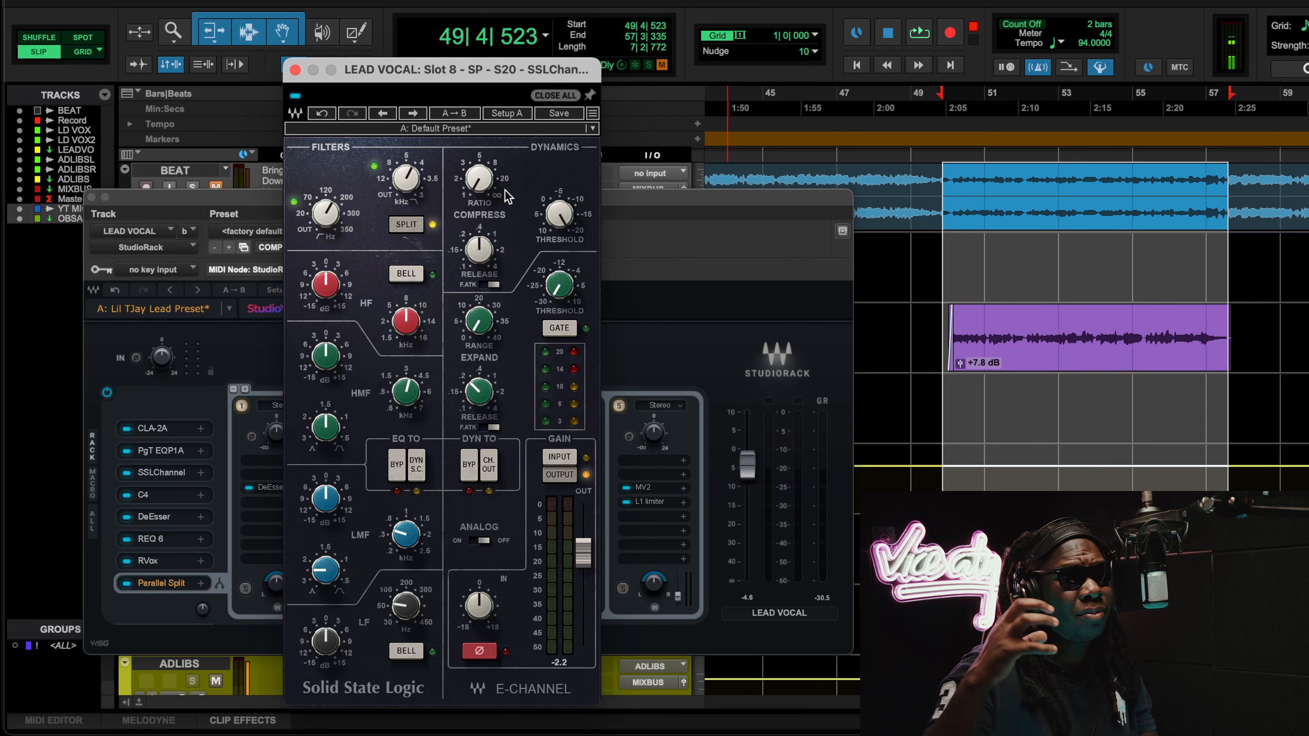
pyautogui.moveTo(479, 191)
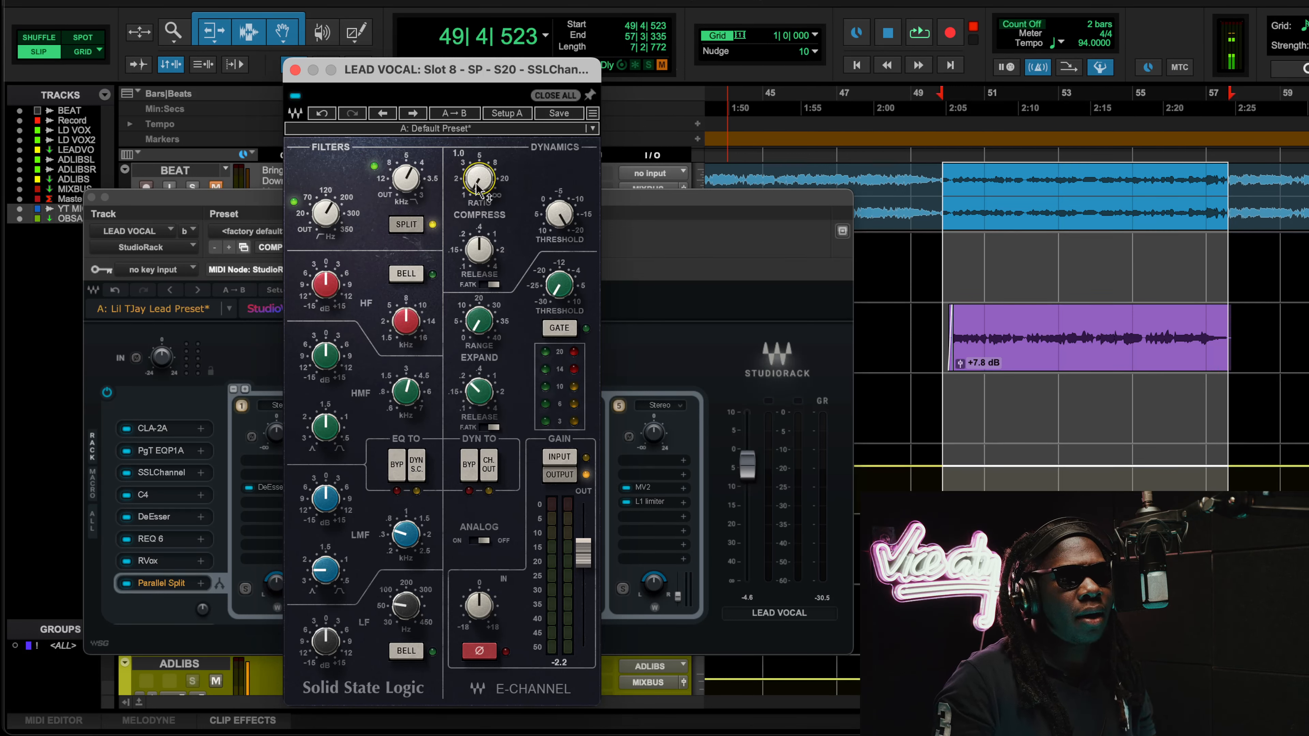
pyautogui.doubleClick(554, 206)
pyautogui.click(559, 217)
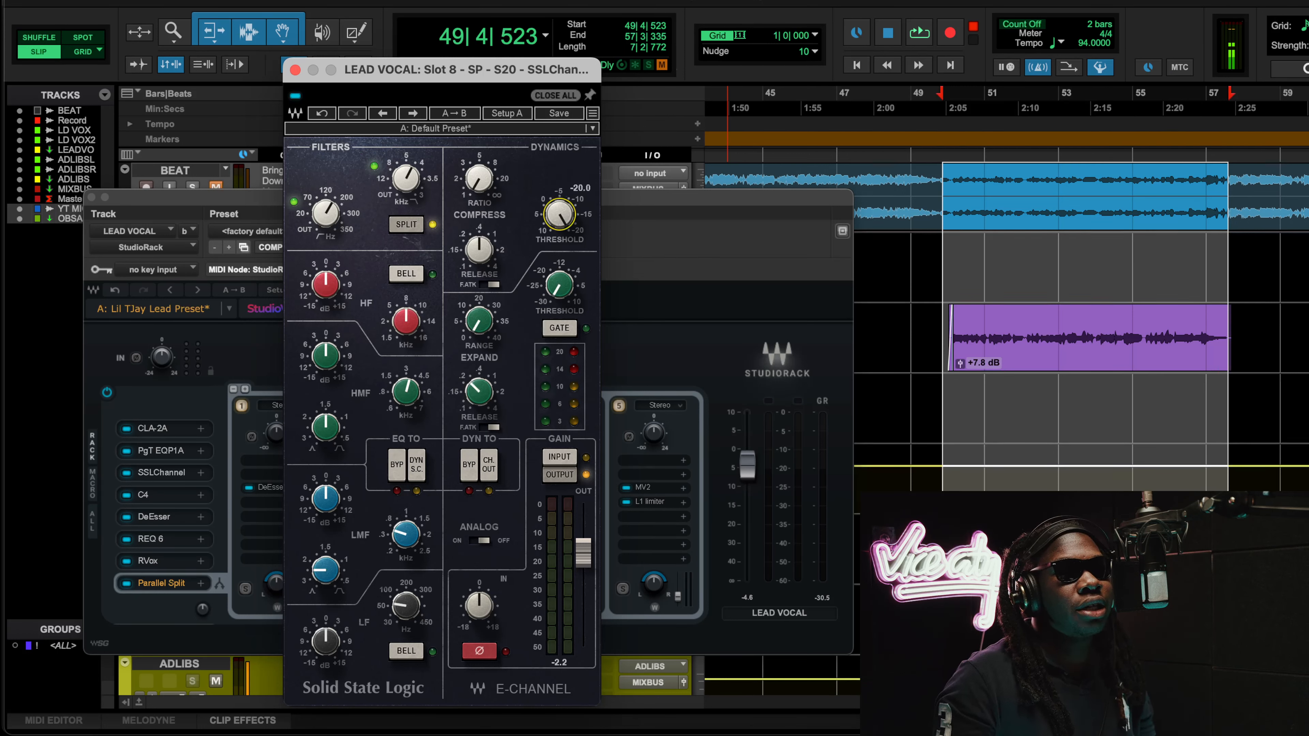
pyautogui.click(557, 223)
pyautogui.moveTo(556, 245); pyautogui.dragTo(557, 219)
pyautogui.moveTo(553, 229)
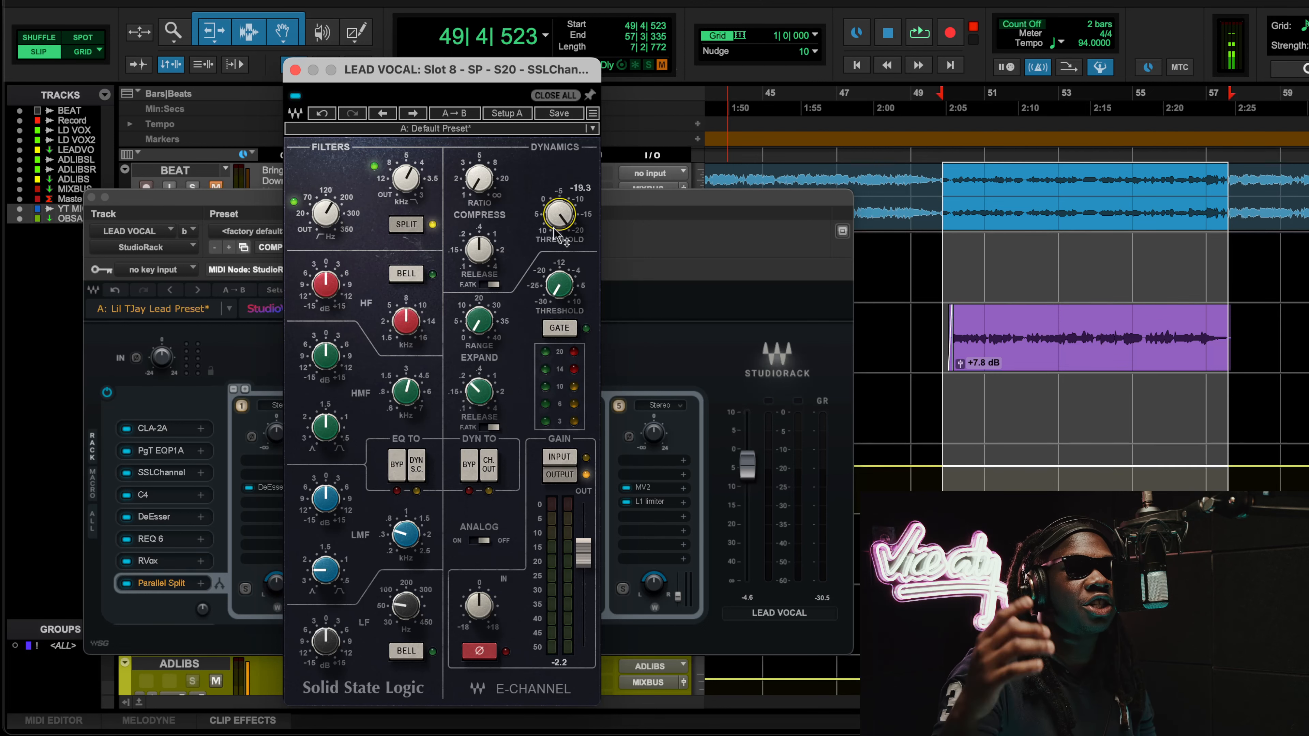
# Step: Start playback, compare the vocal with the chain 3 SSLChannel bypassed and enabled, and close its window
pyautogui.click(915, 34)
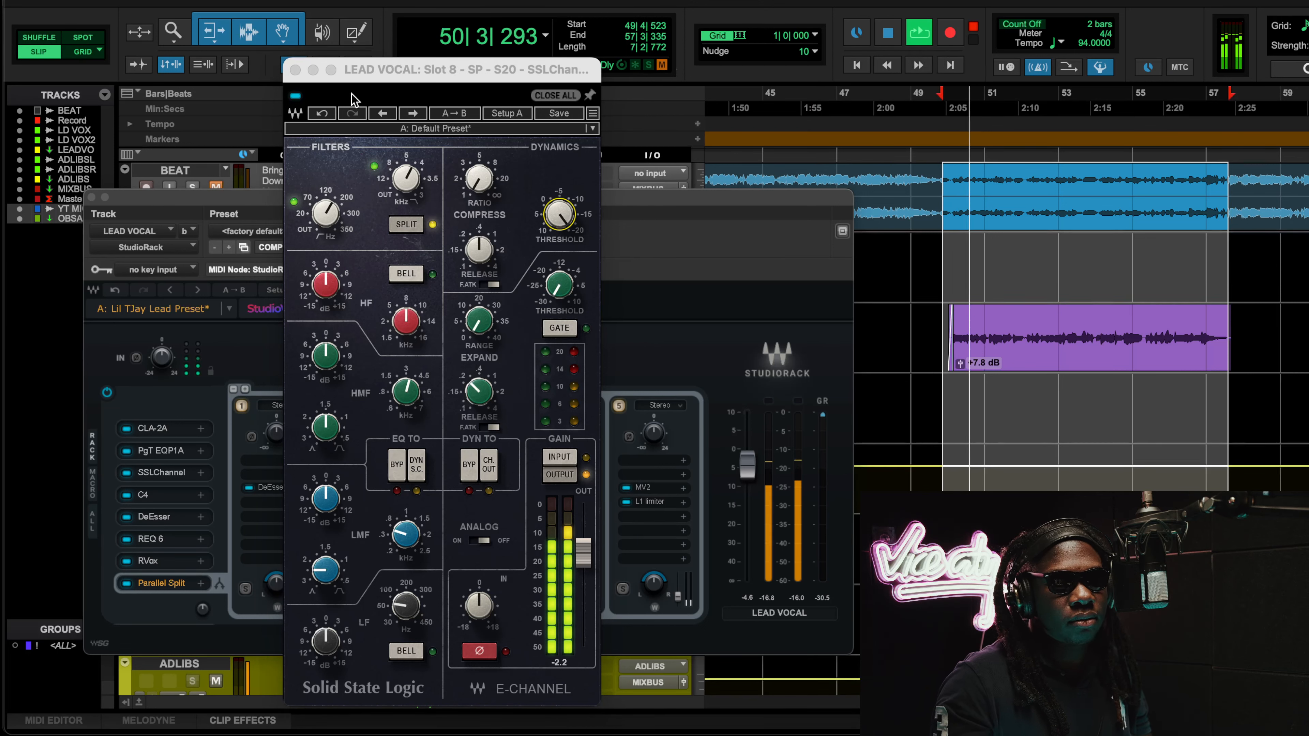
pyautogui.click(295, 99)
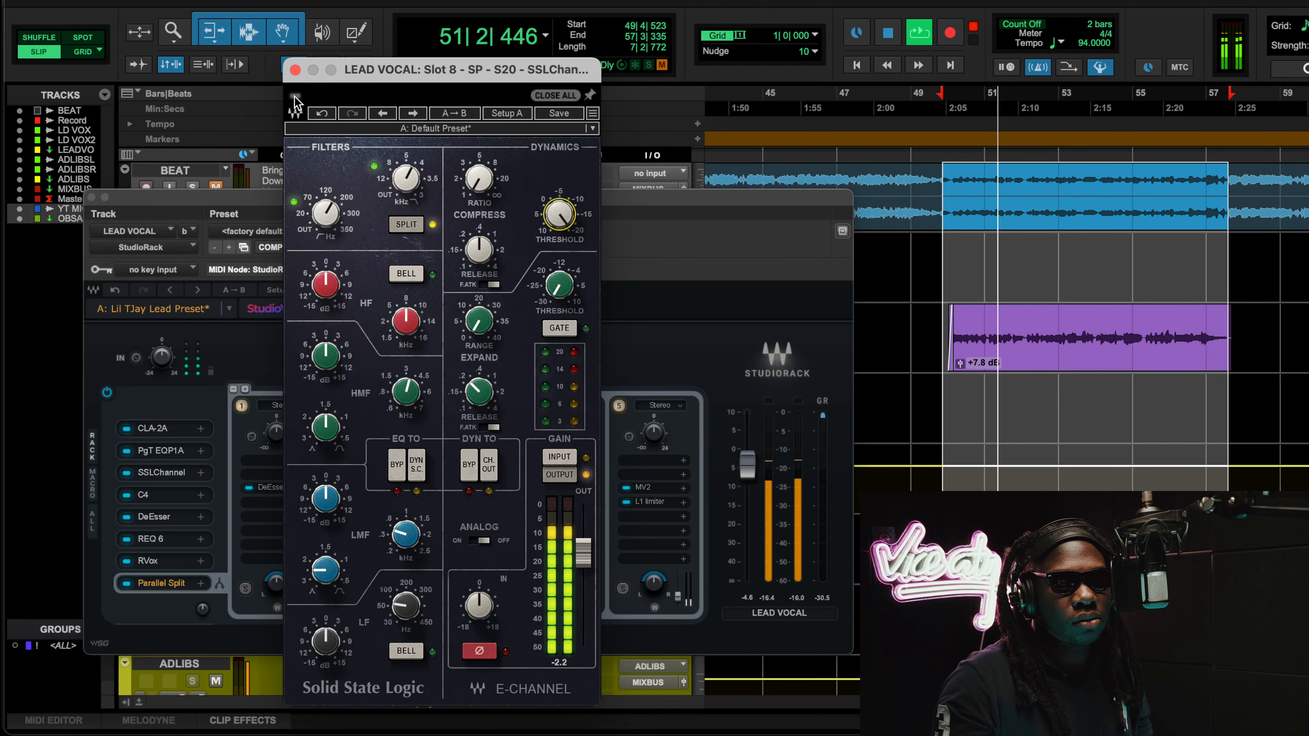
pyautogui.click(295, 70)
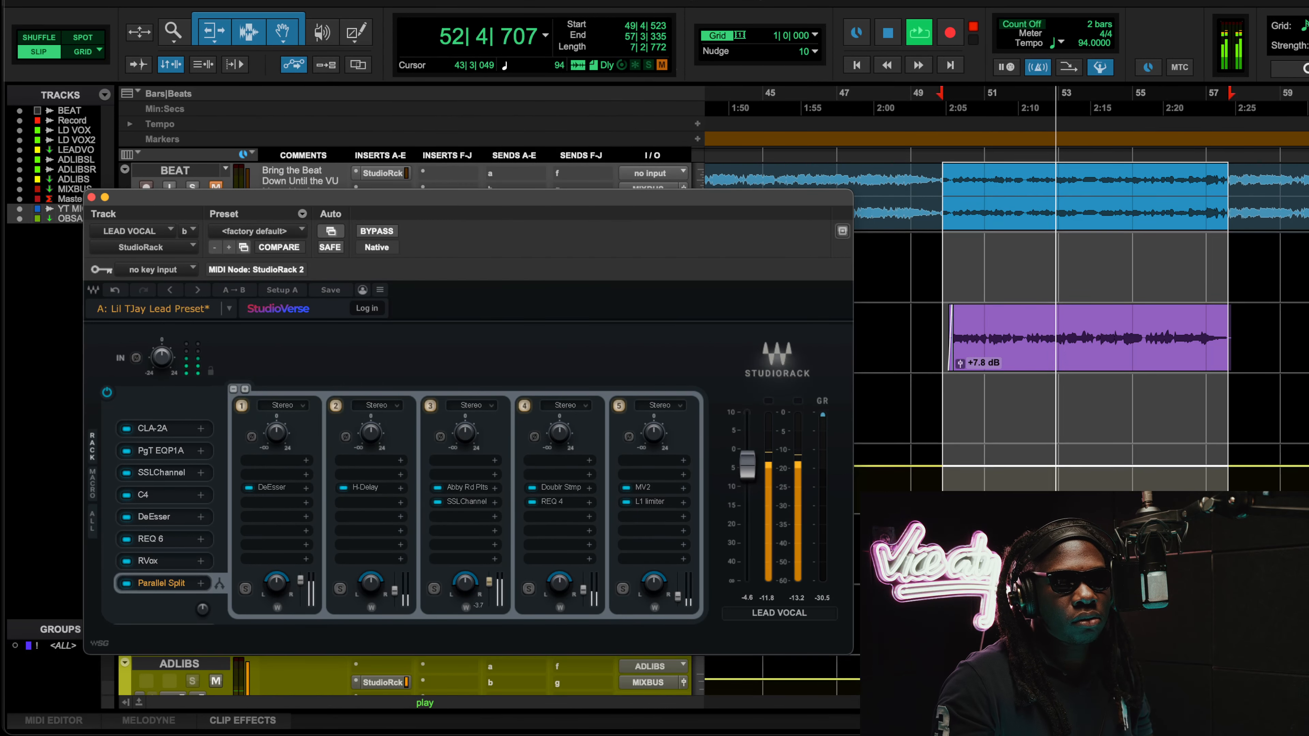
# Step: Raise and then lower the parallel chain 3 output level during playback, rechecking its SSLChannel between the adjustments
pyautogui.moveTo(493, 598); pyautogui.dragTo(492, 581)
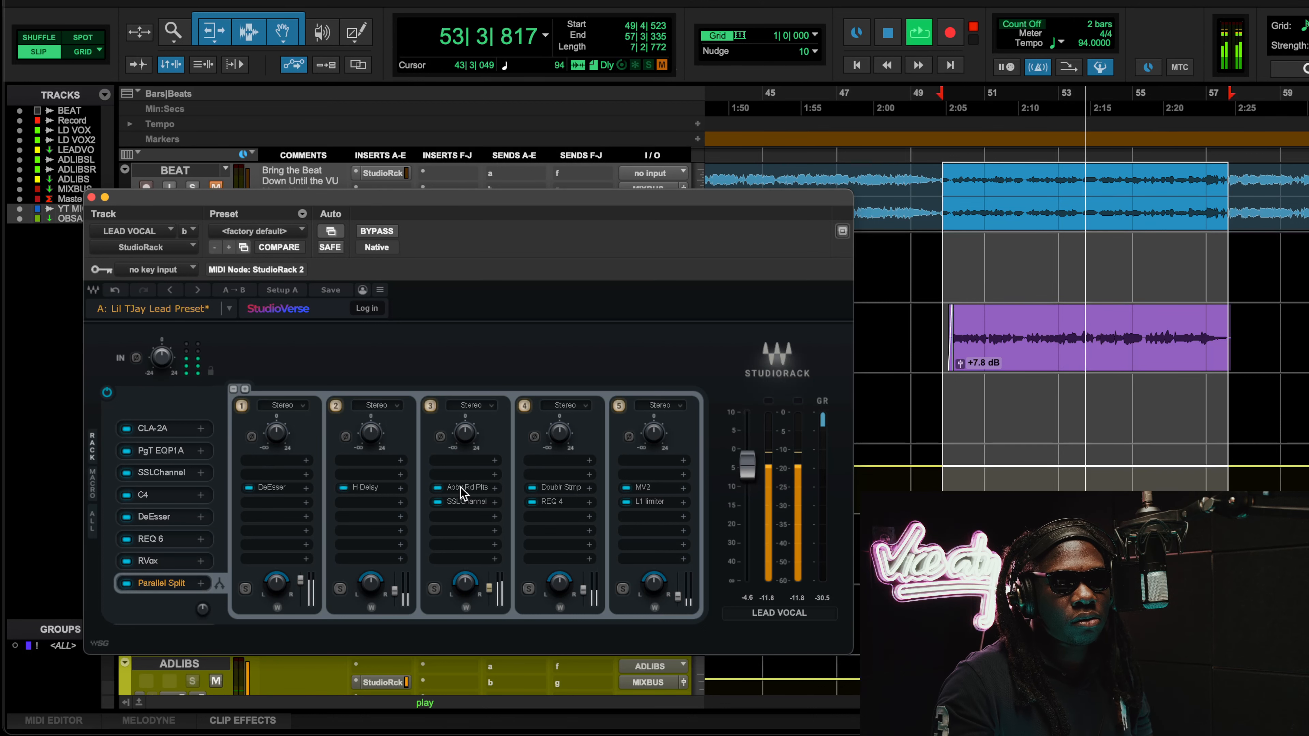
pyautogui.click(467, 501)
pyautogui.click(296, 93)
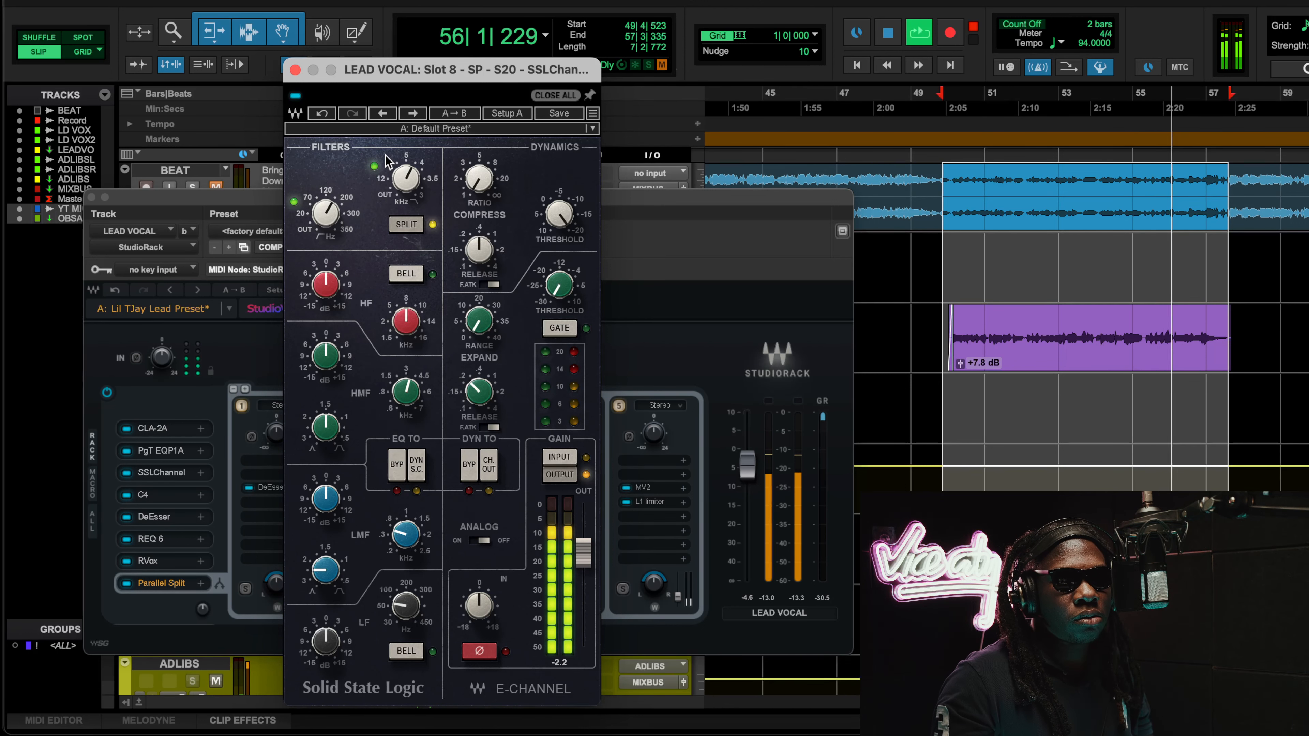
pyautogui.click(604, 639)
pyautogui.moveTo(488, 588); pyautogui.dragTo(489, 594)
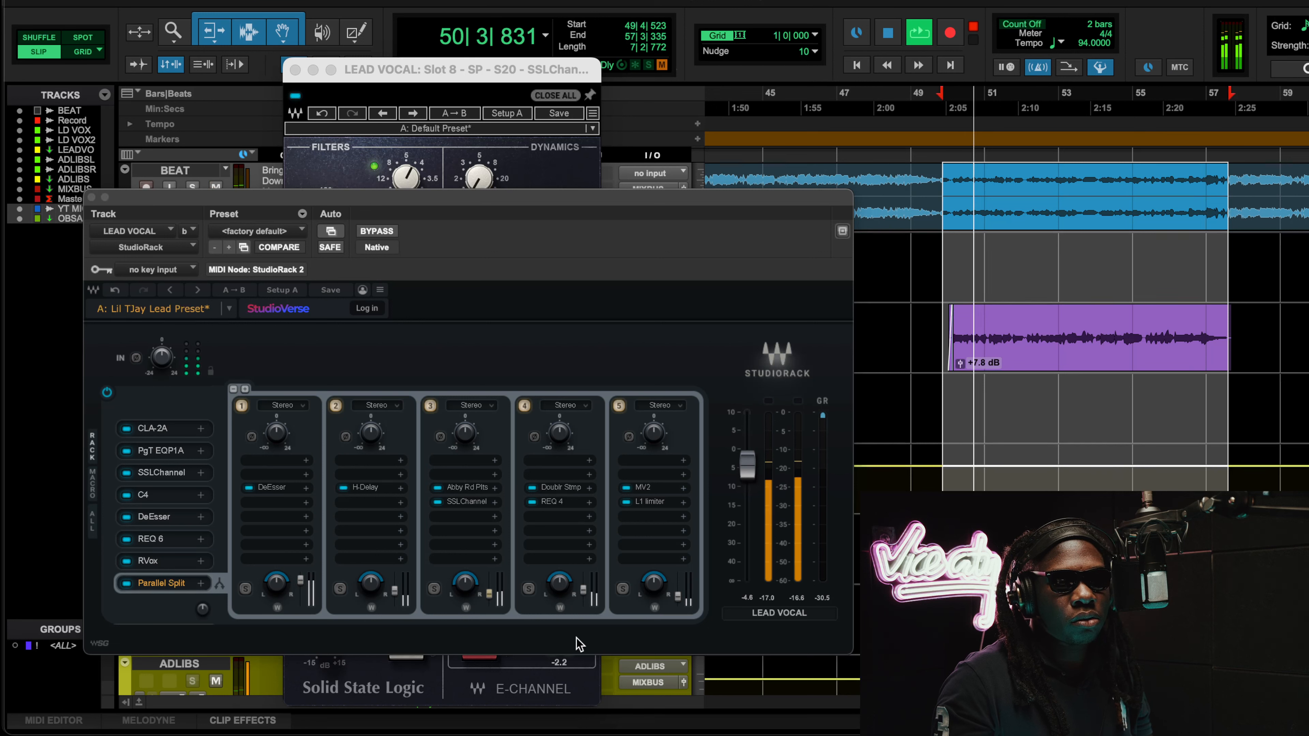
# Step: Open the Doubler stomp in parallel chain 4, stop playback, and position its window over the rack to view its settings
pyautogui.click(566, 487)
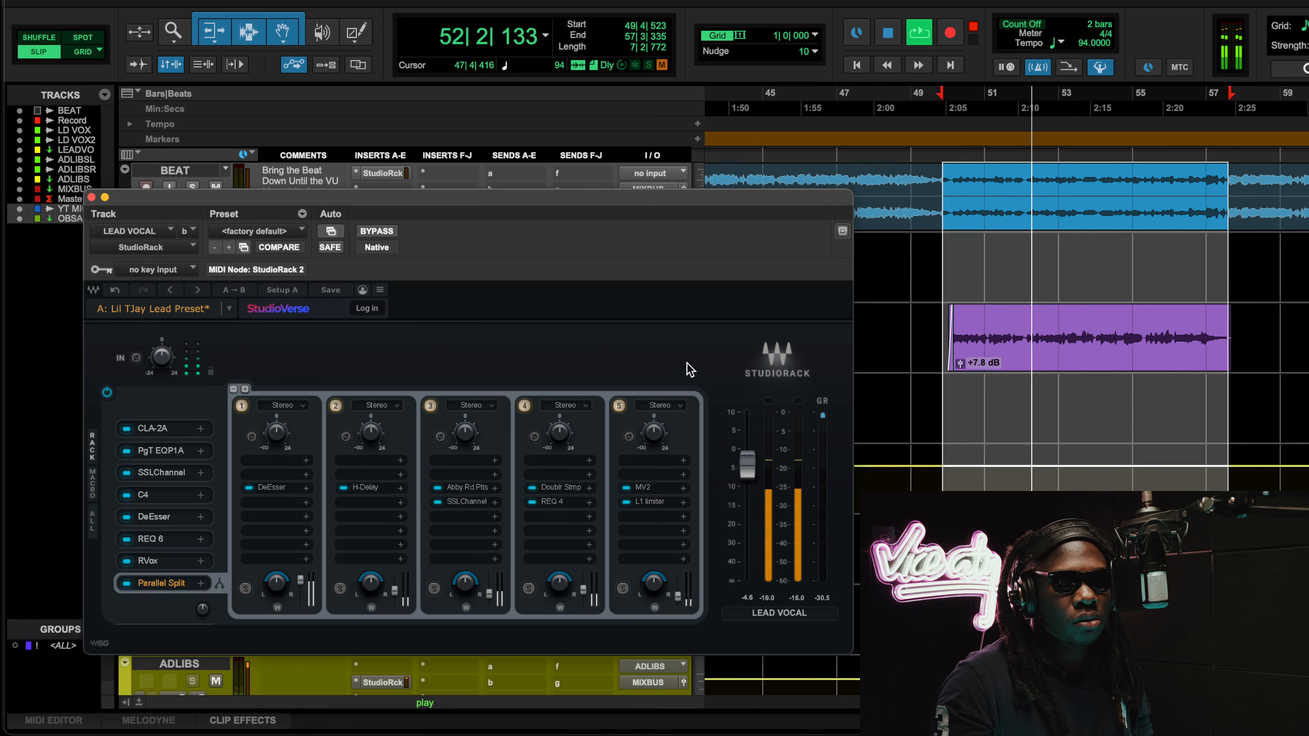
pyautogui.click(566, 489)
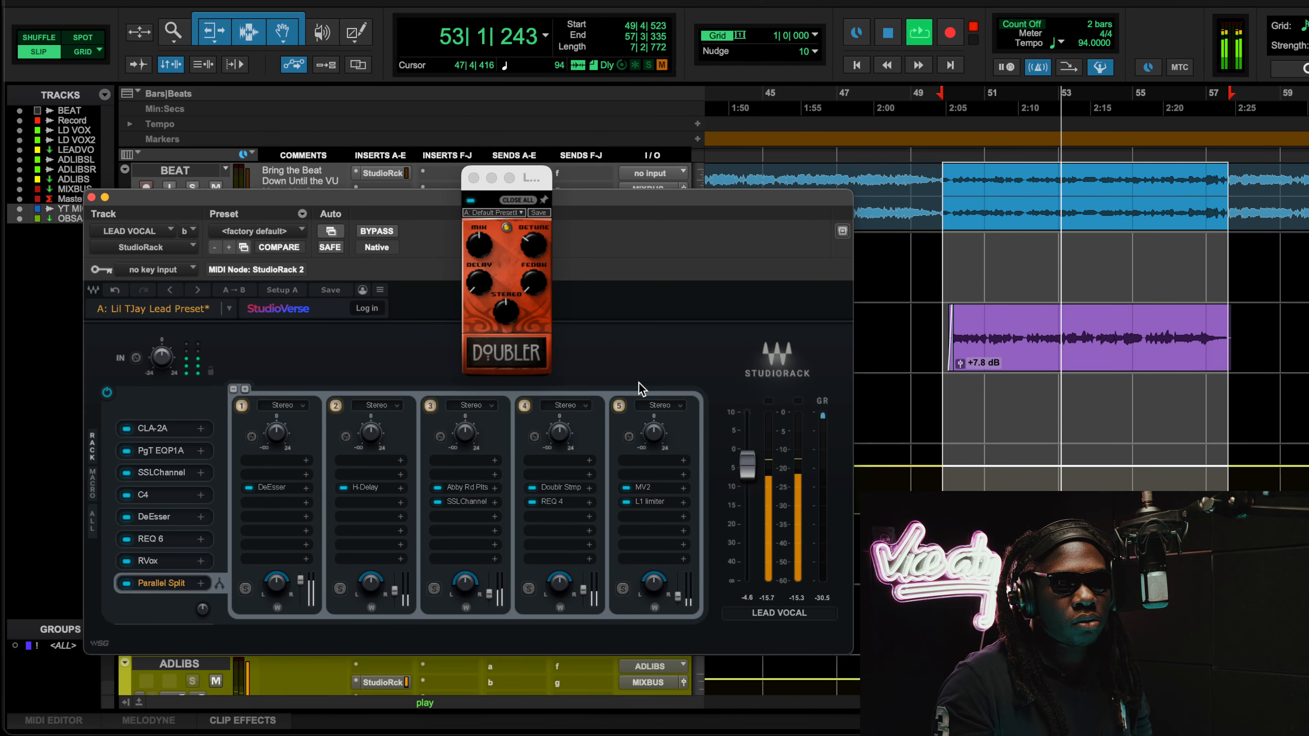
pyautogui.click(589, 135)
pyautogui.press('space')
pyautogui.moveTo(531, 178); pyautogui.dragTo(526, 272)
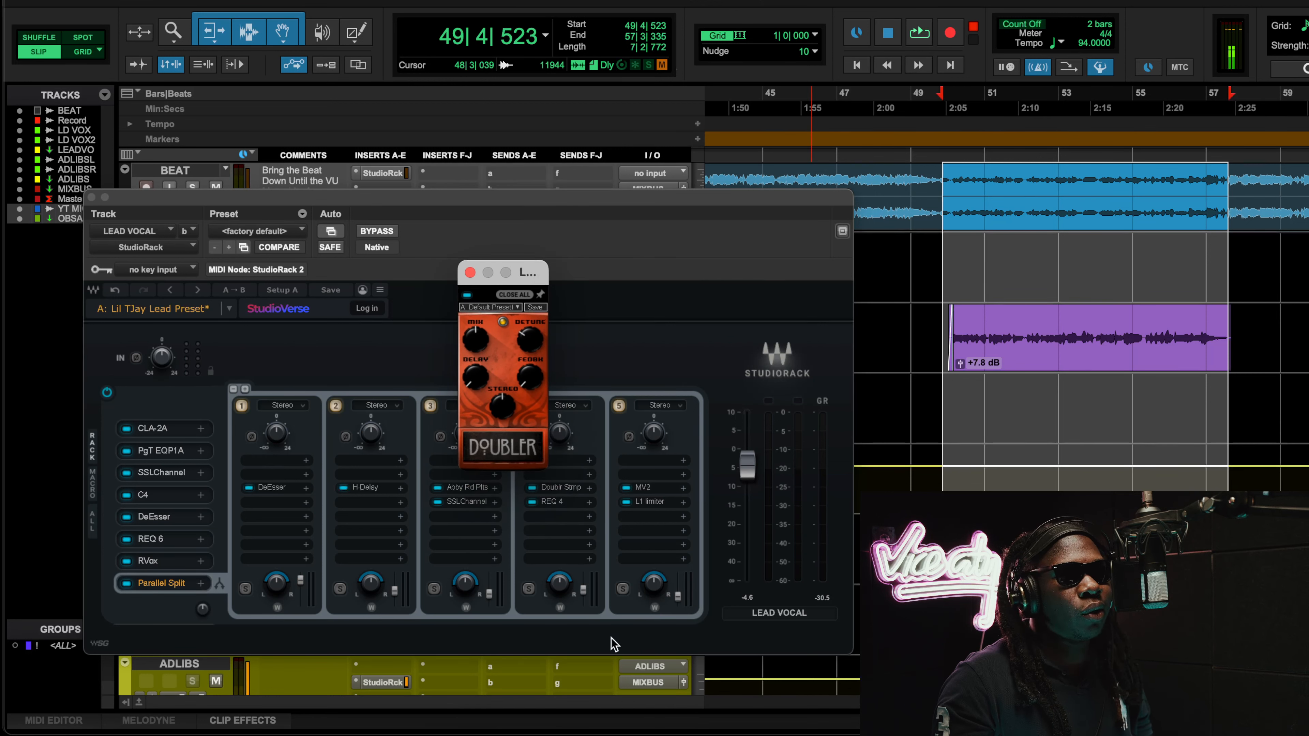
# Step: Open the REQ 4 in parallel chain 4, examine its band 1 and band 6 filters, and close it
pyautogui.click(563, 504)
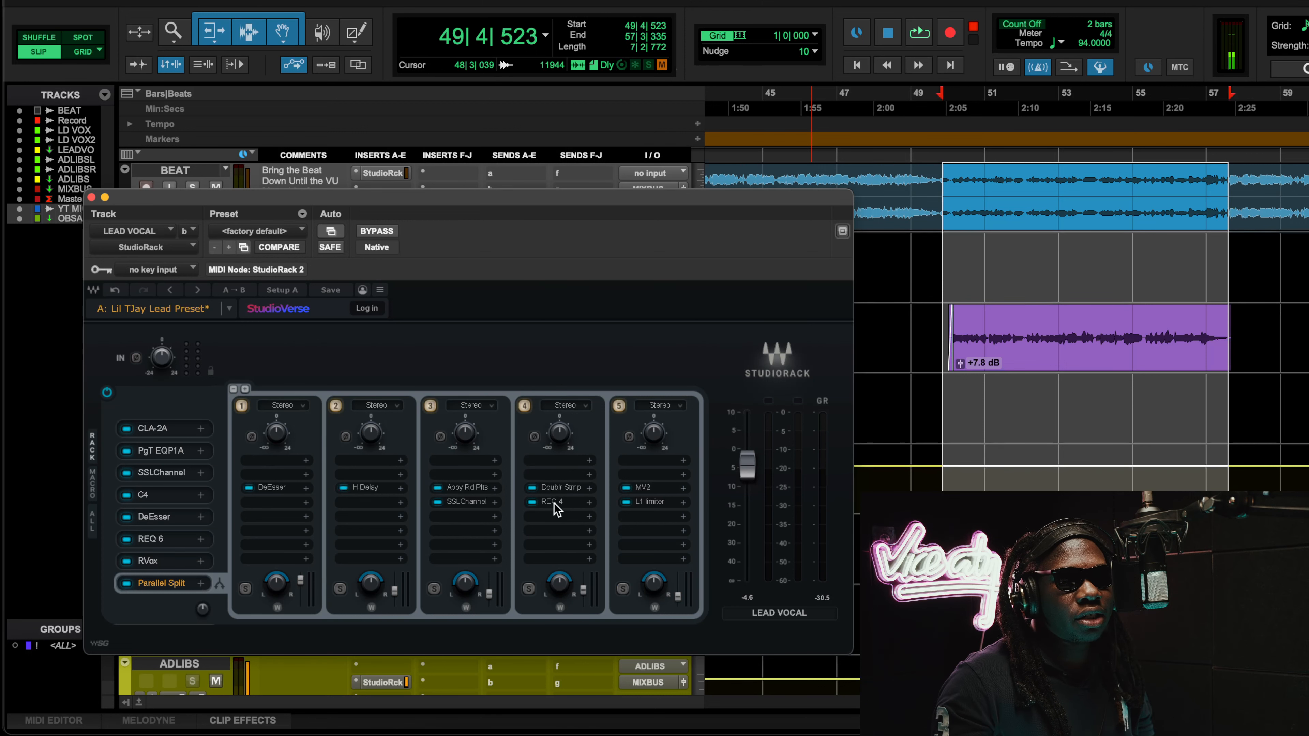
pyautogui.click(551, 502)
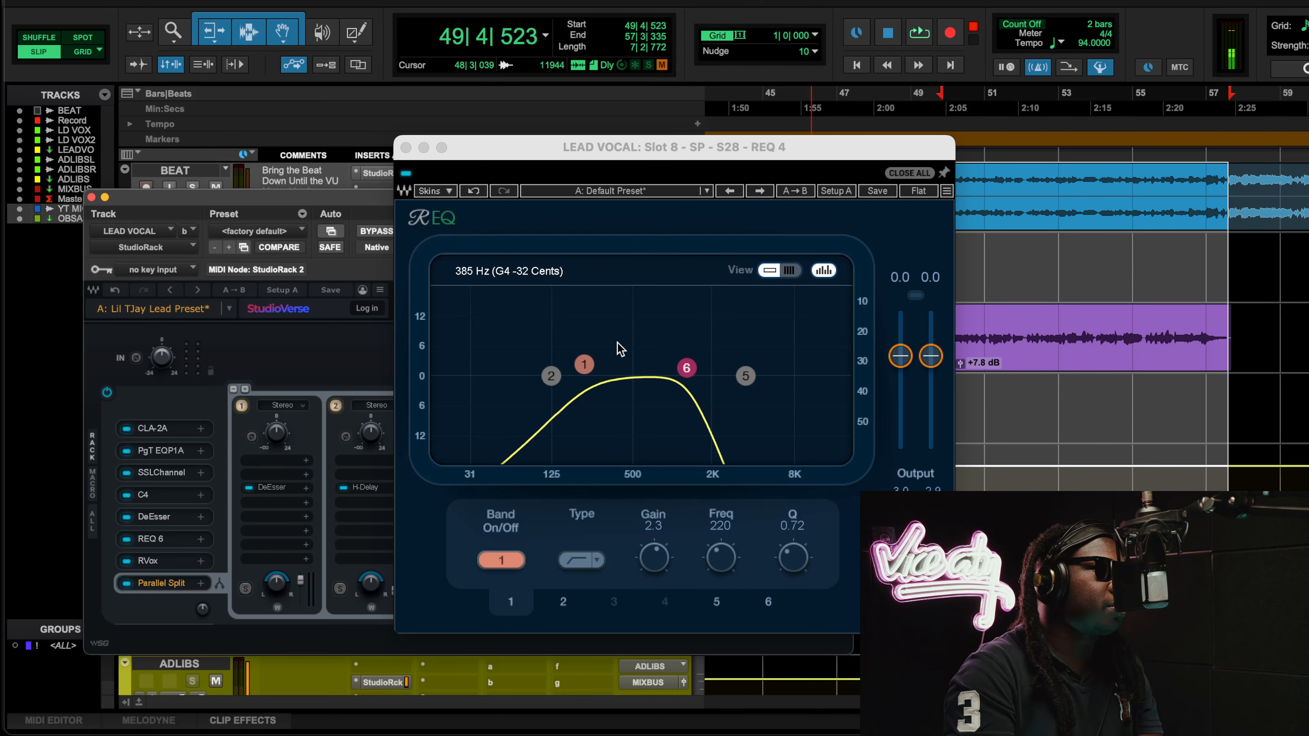
pyautogui.click(405, 147)
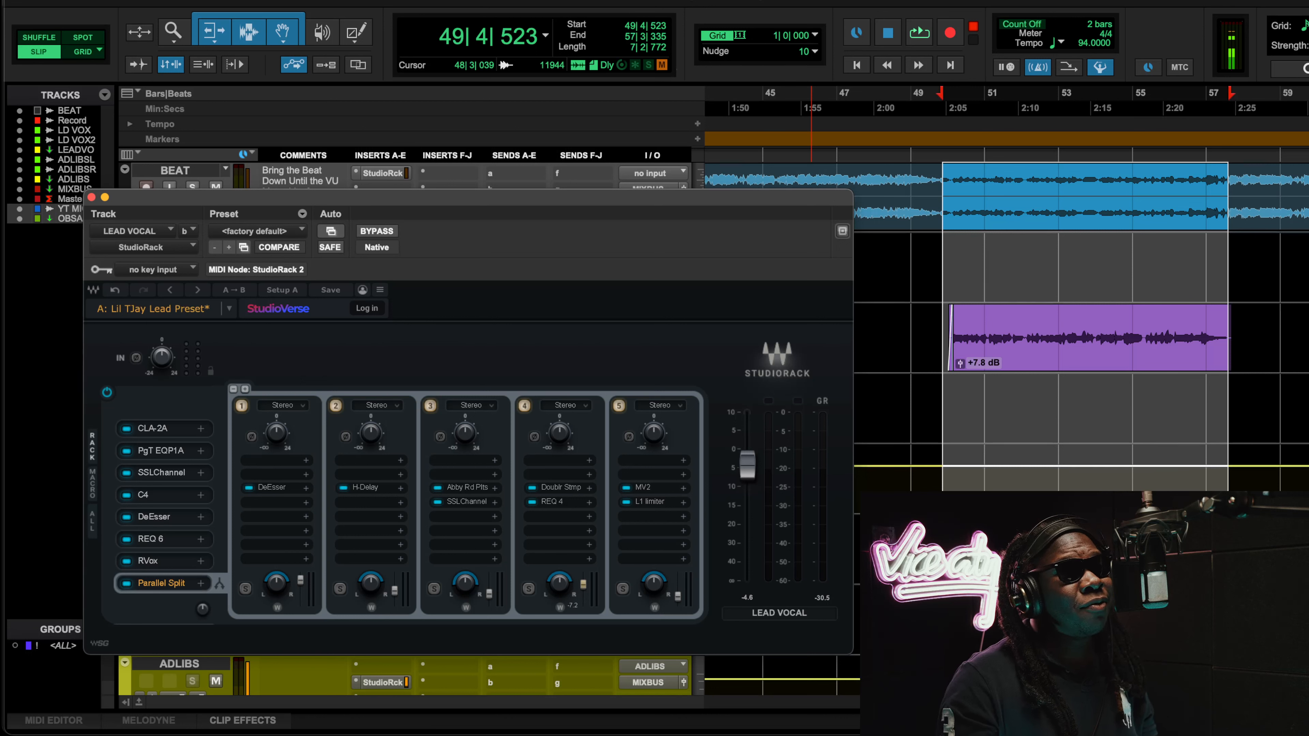
# Step: Audition parallel chain 4 at a raised output level during playback, undo the level change, and stop playback
pyautogui.press('space')
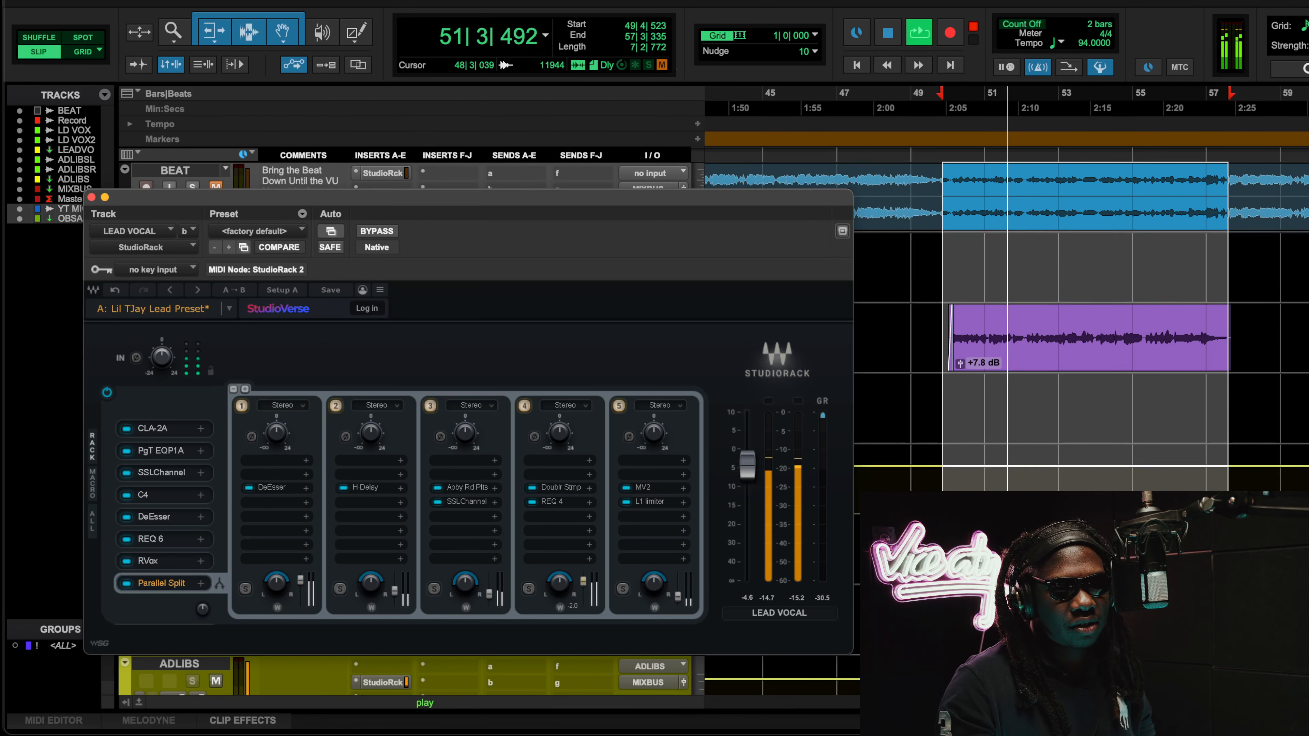
pyautogui.moveTo(582, 593); pyautogui.dragTo(582, 578)
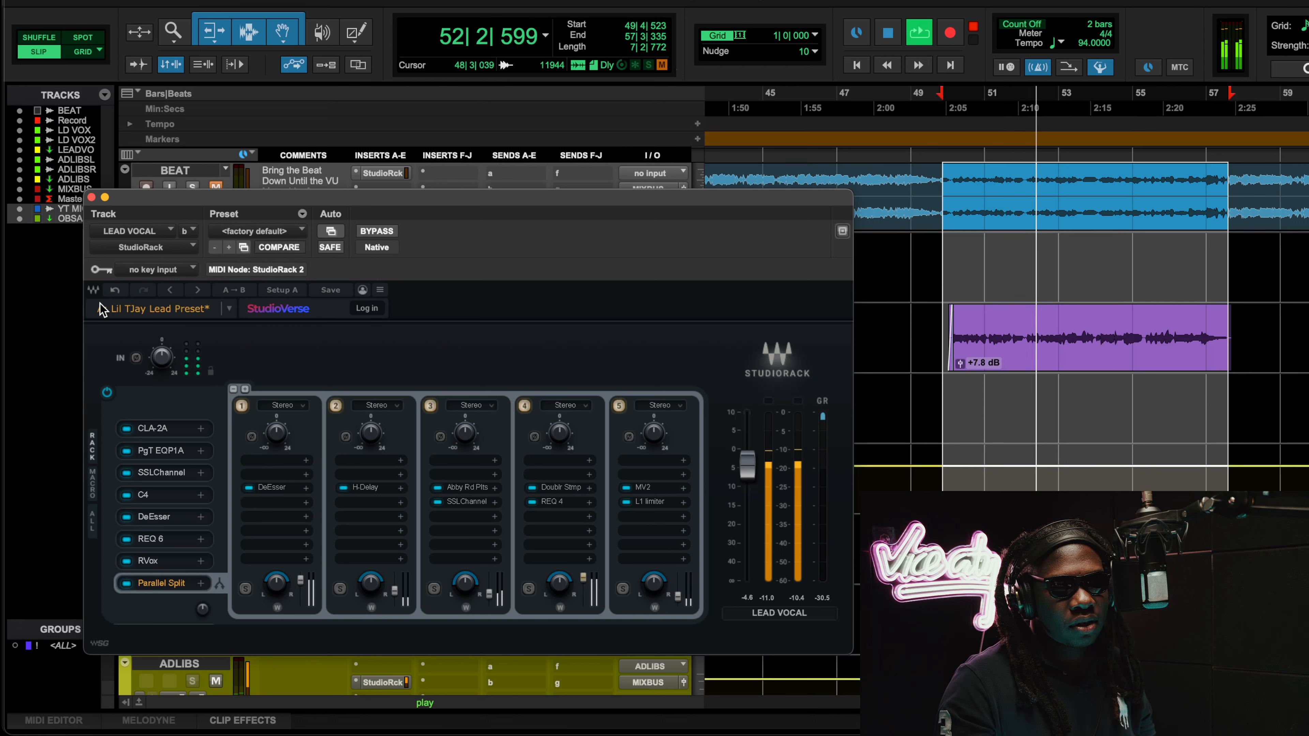
pyautogui.click(114, 291)
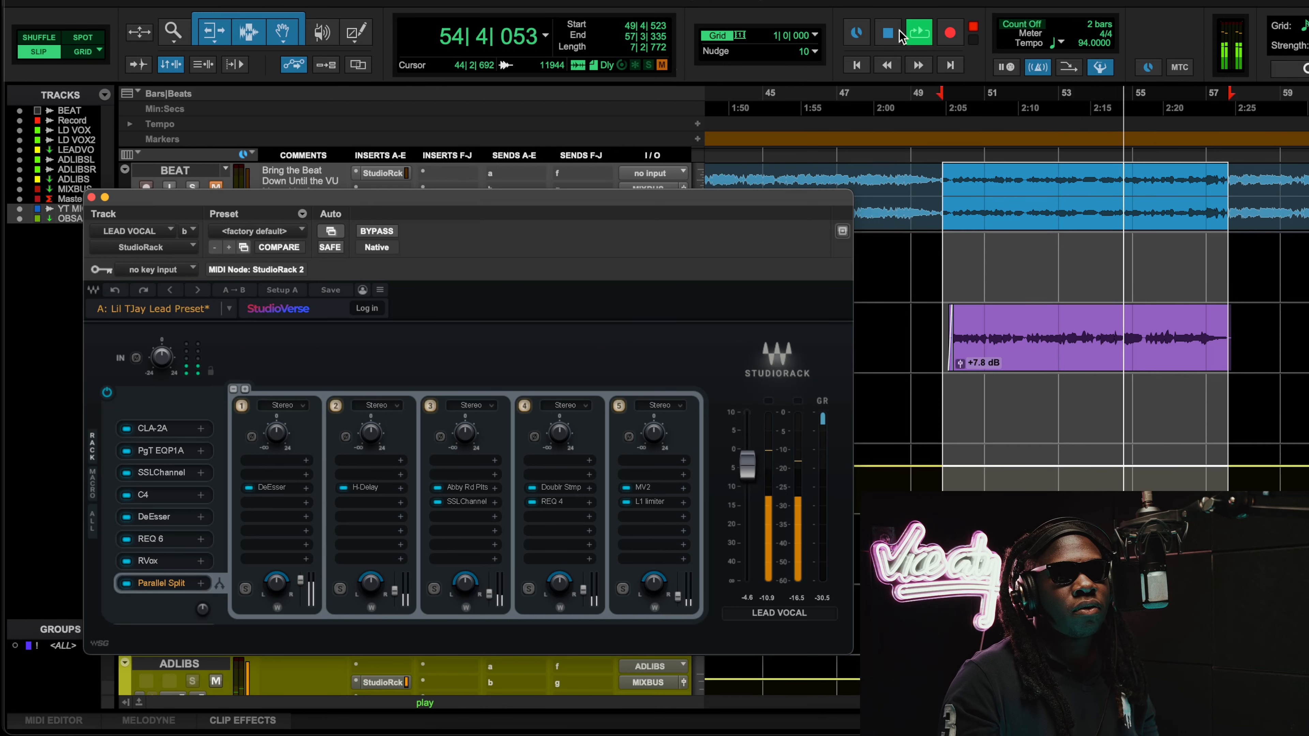
pyautogui.press('space')
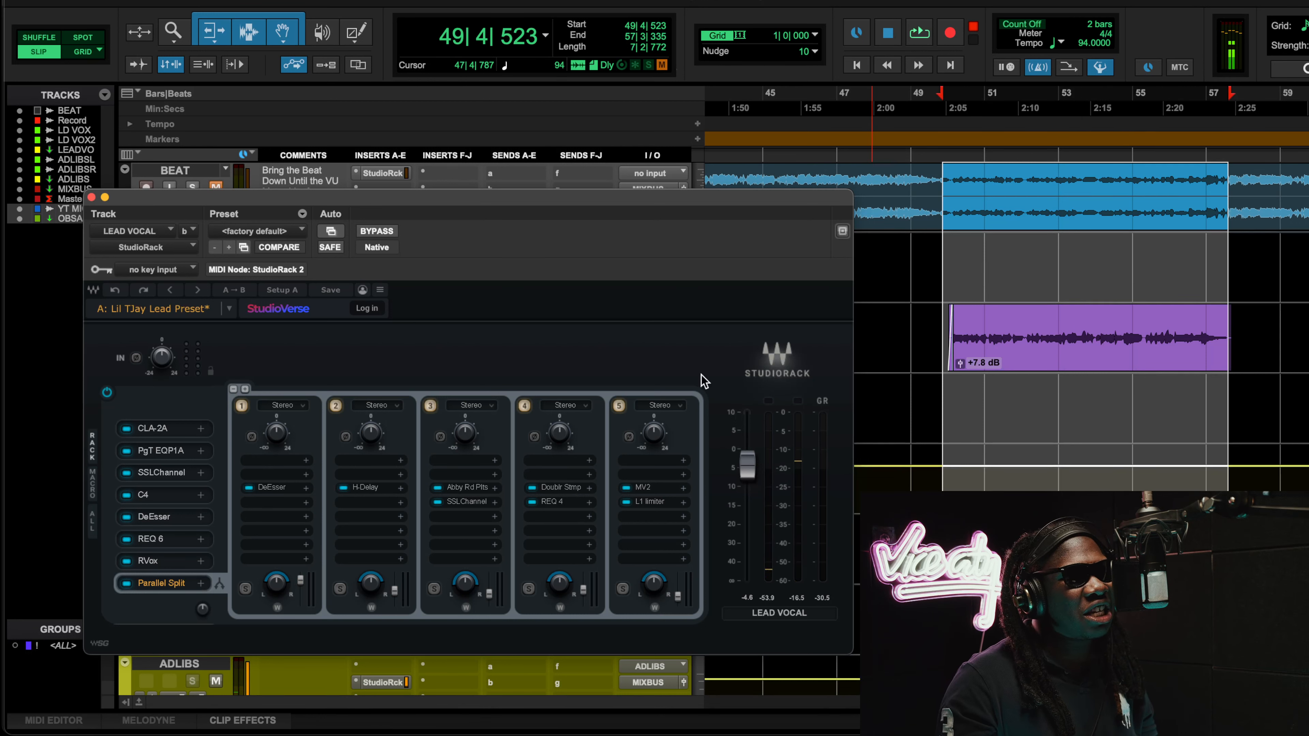
# Step: Open the MV2 in parallel chain 5, position its window over the rack to examine its level settings, and close it
pyautogui.click(642, 490)
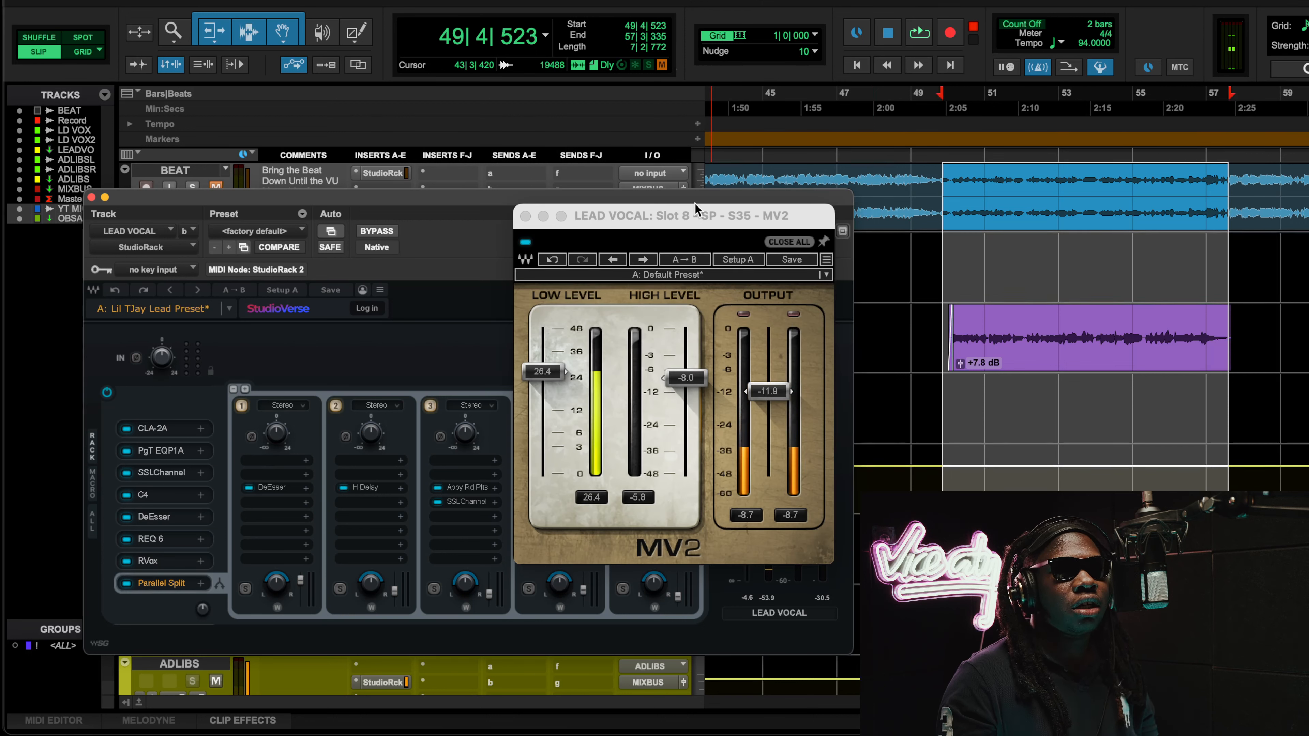
pyautogui.moveTo(689, 208); pyautogui.dragTo(564, 229)
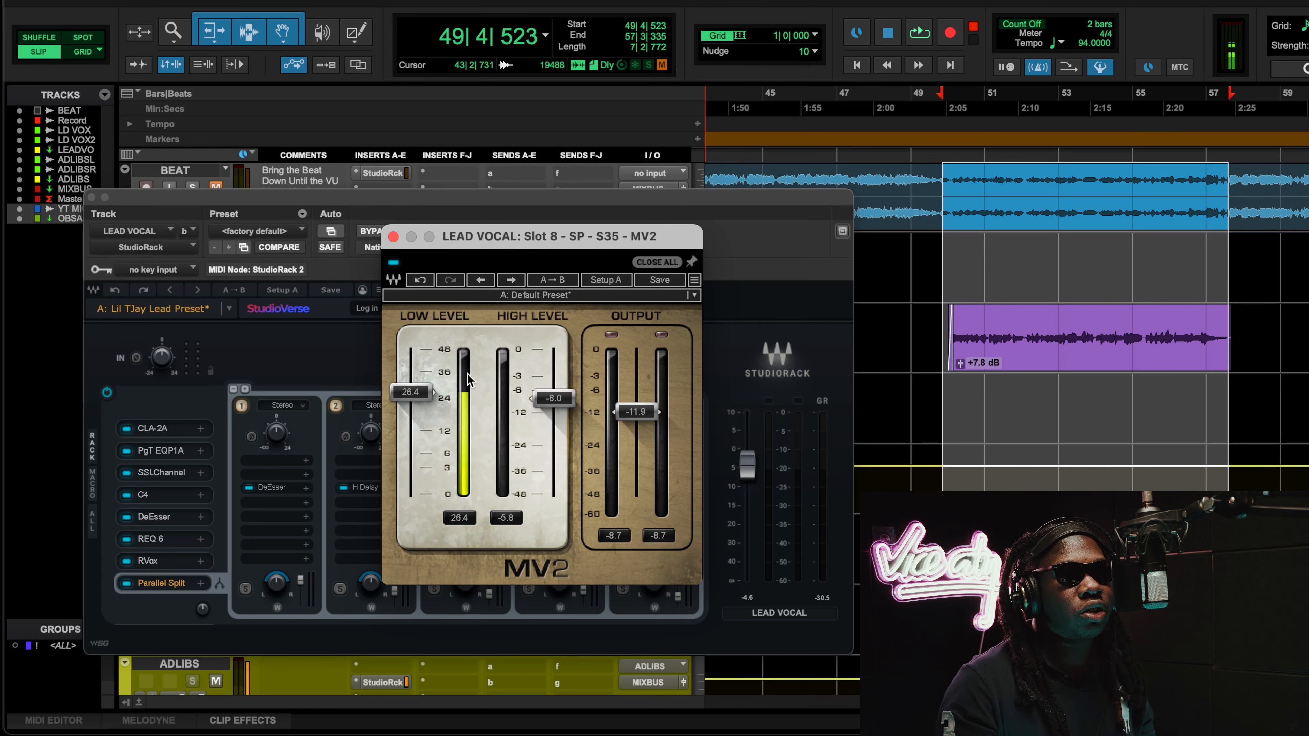
pyautogui.click(394, 236)
# Step: Compare the vocal with parallel chain 5 off and on during loop playback, and close the LEAD VOCAL rack
pyautogui.click(919, 33)
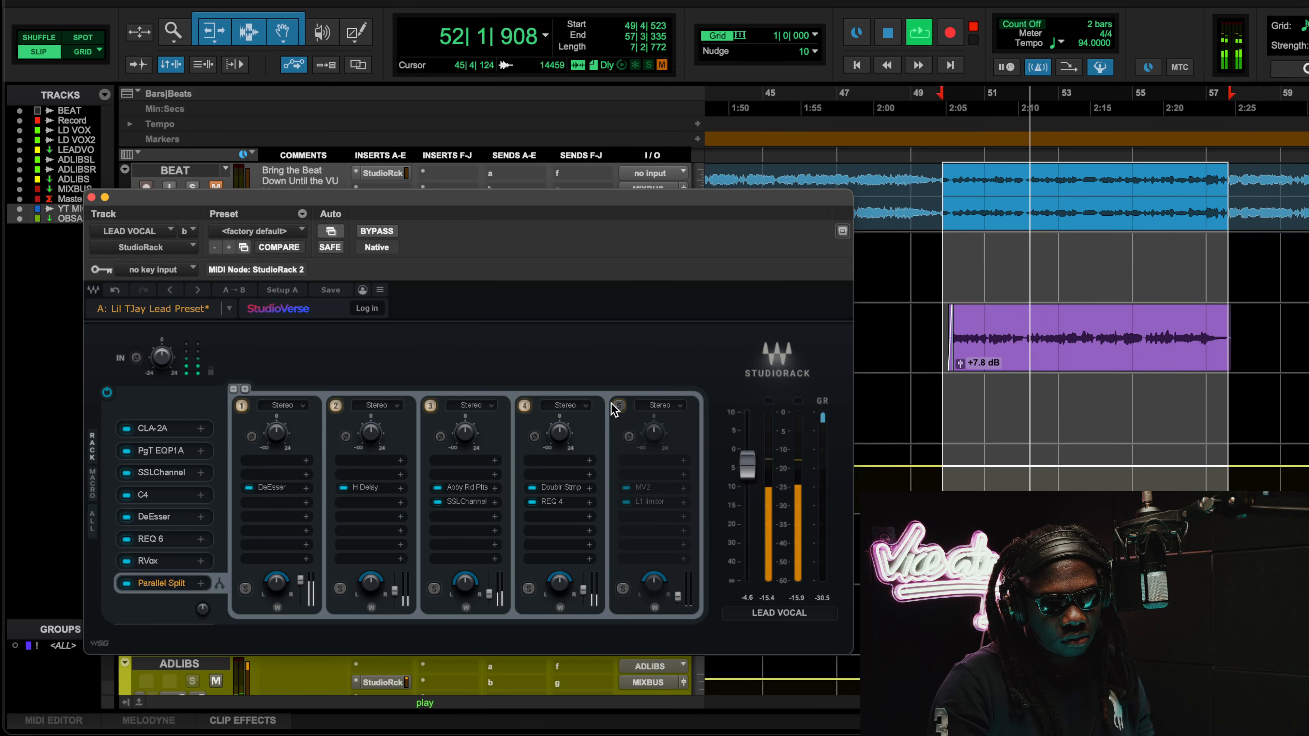
pyautogui.click(621, 405)
pyautogui.click(620, 405)
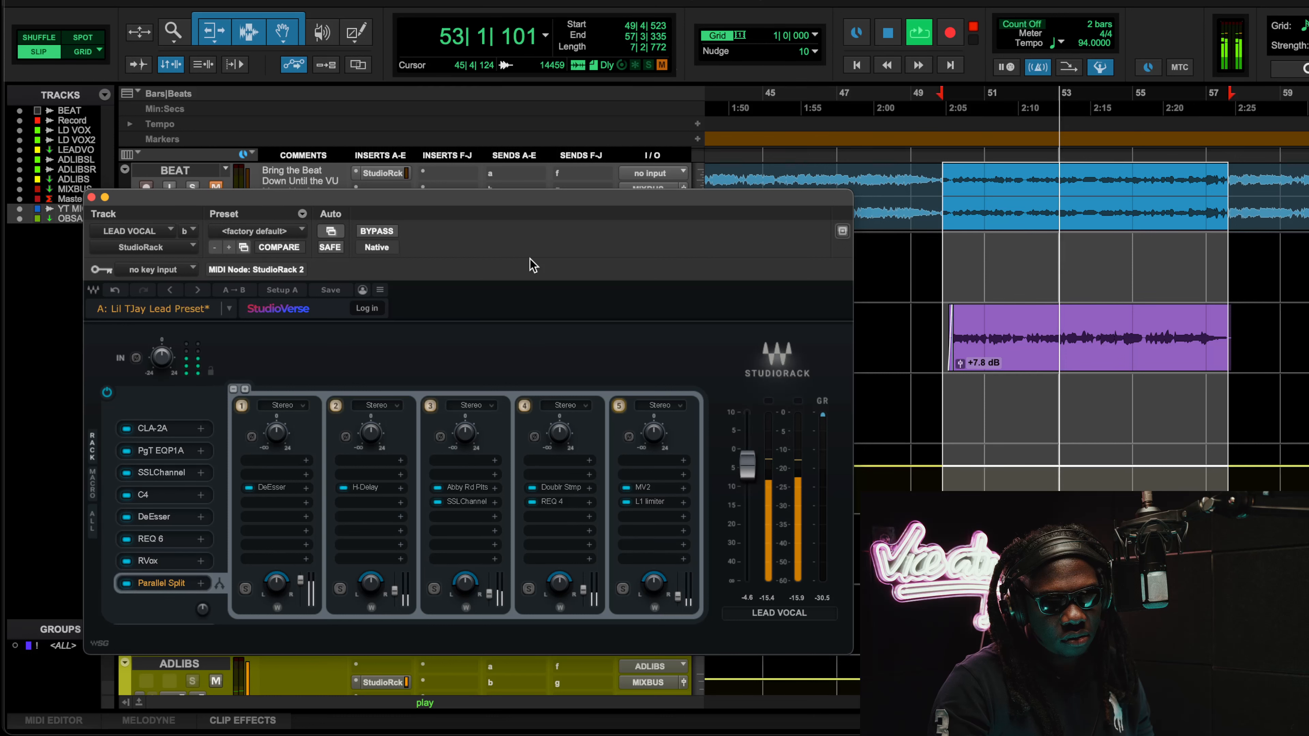
pyautogui.click(92, 197)
# Step: Open the StudioRack on the ADLIBS track, position its window clear of the track controls, and stop playback
pyautogui.scroll(-3, 460, 541)
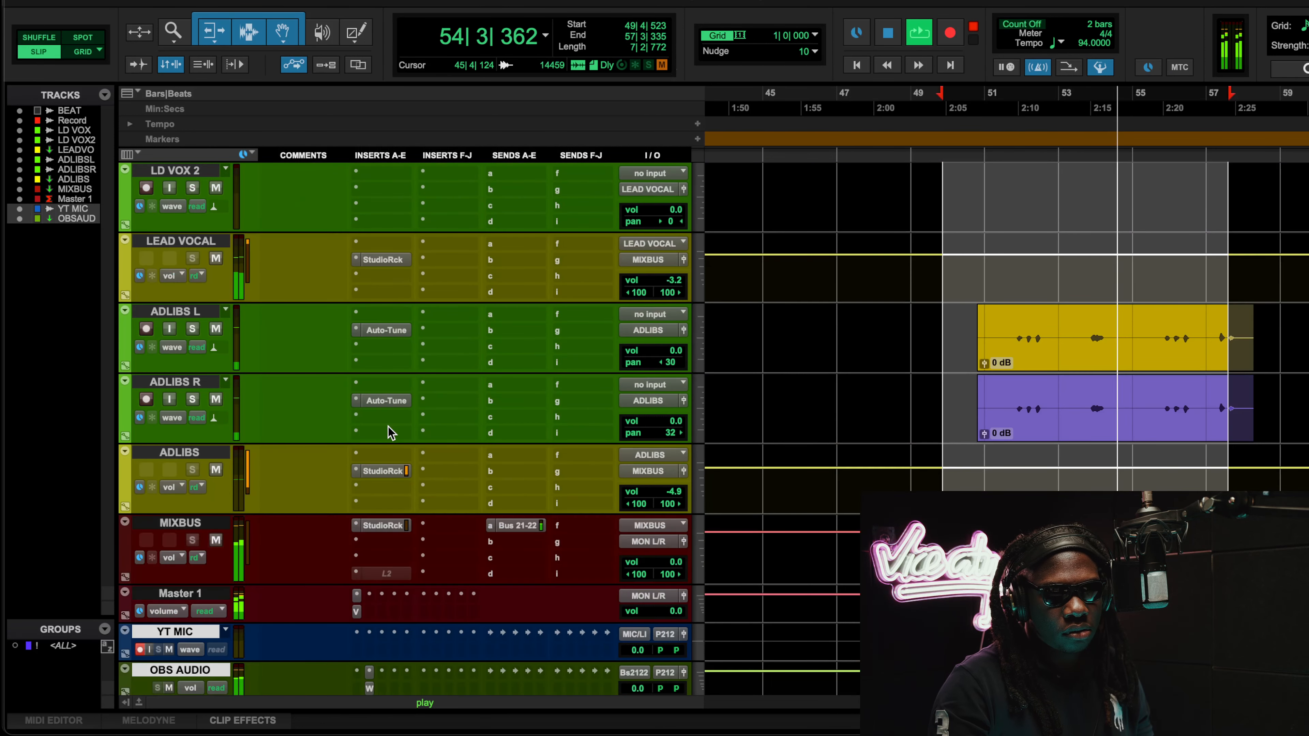
pyautogui.click(382, 469)
pyautogui.moveTo(409, 138); pyautogui.dragTo(630, 124)
pyautogui.scroll(3, 175, 311)
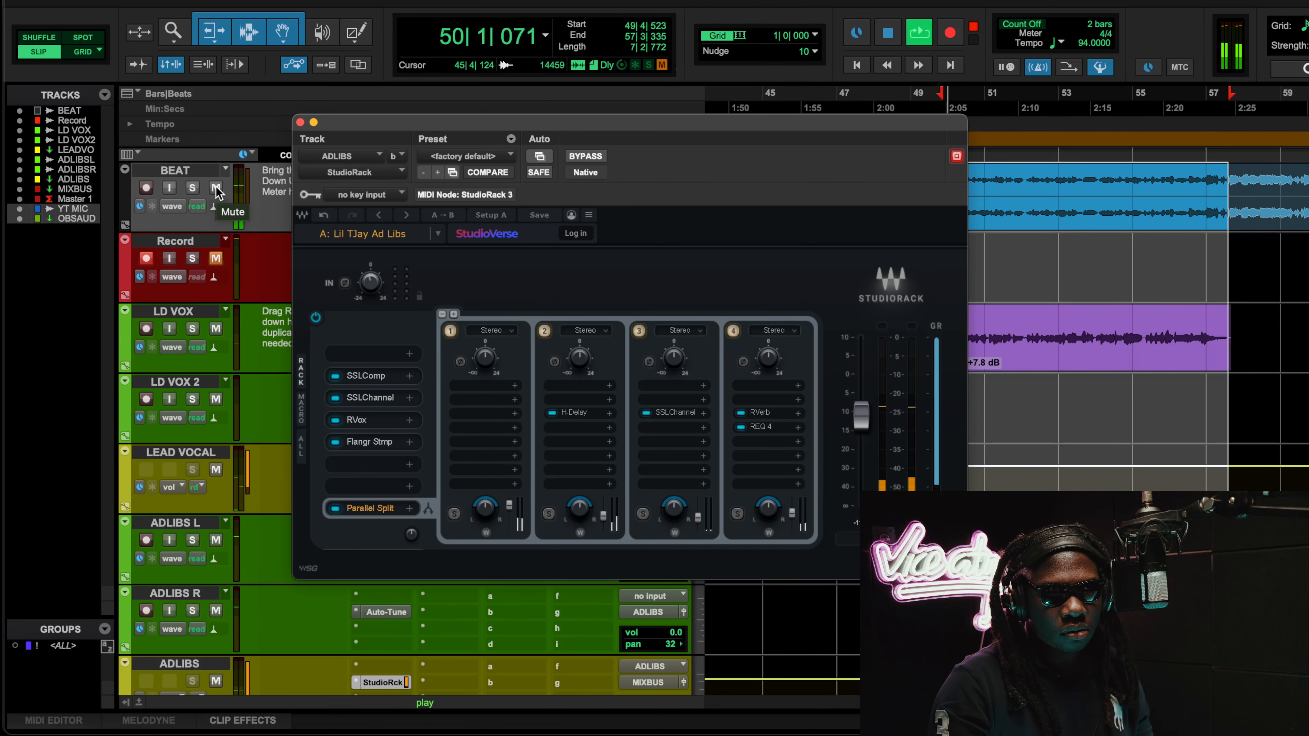
pyautogui.moveTo(427, 121); pyautogui.dragTo(399, 192)
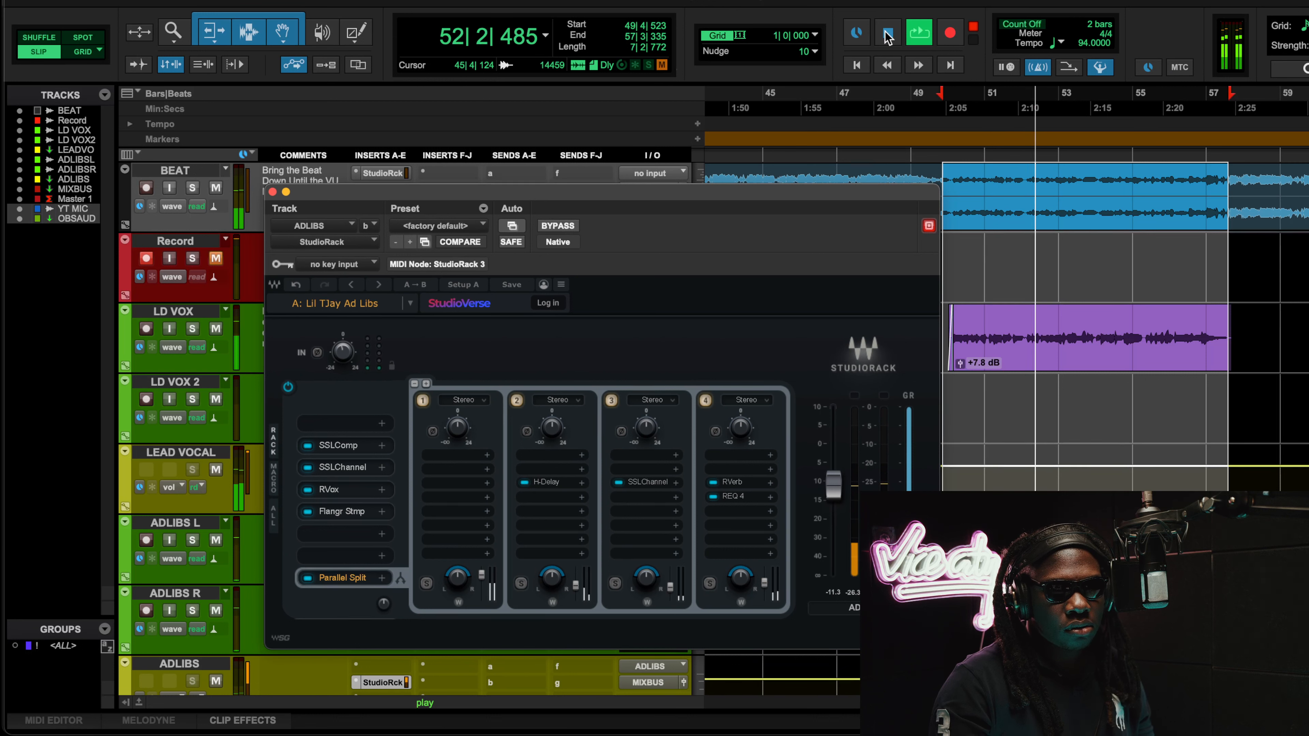
pyautogui.click(887, 34)
# Step: Glance at the SSLComp in the ADLIBS rack, and check the LEAD VOCAL track's StudioRack for comparison before closing it
pyautogui.click(337, 445)
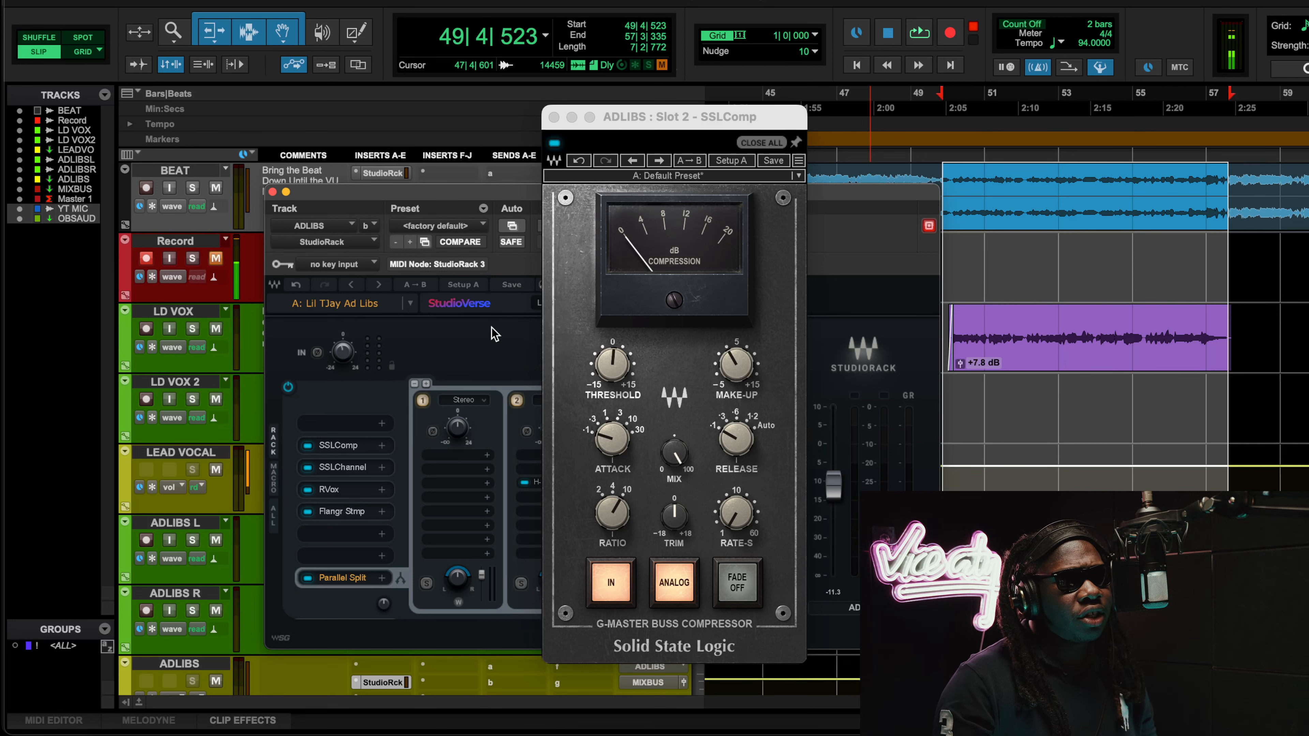
pyautogui.click(273, 192)
pyautogui.click(375, 472)
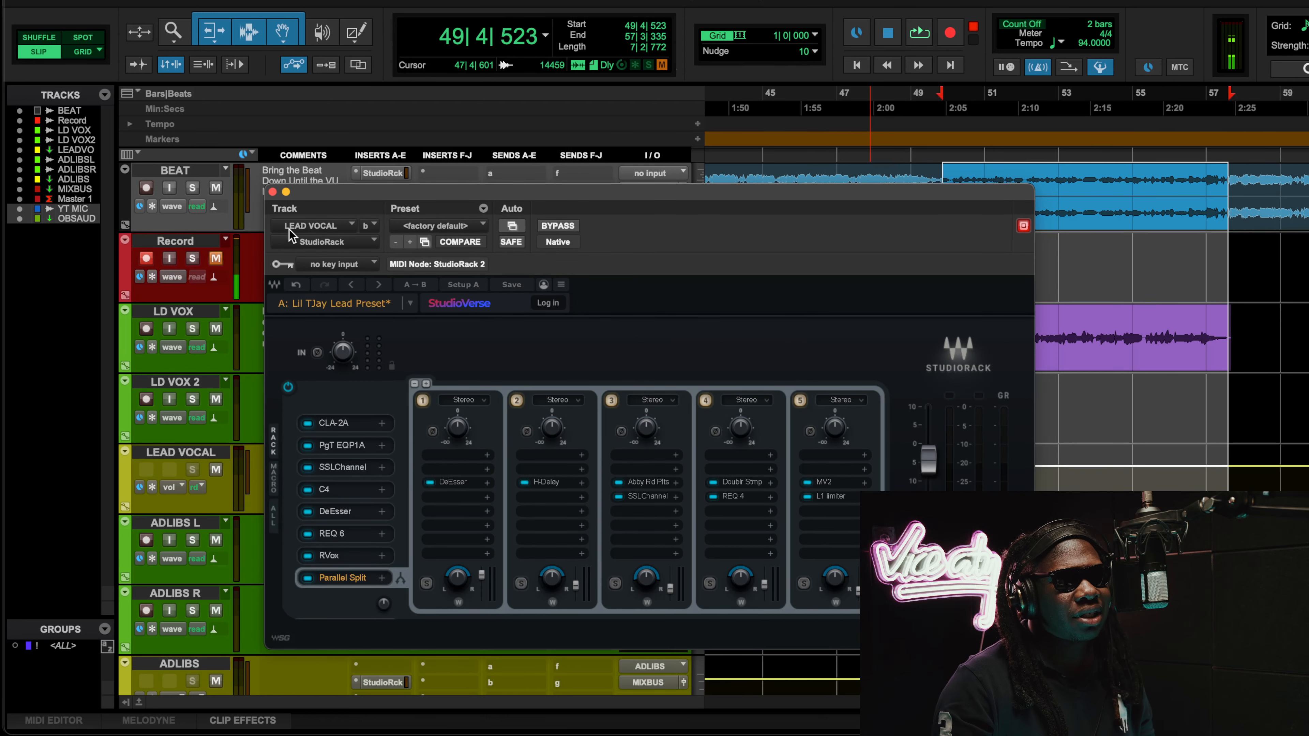
pyautogui.click(273, 197)
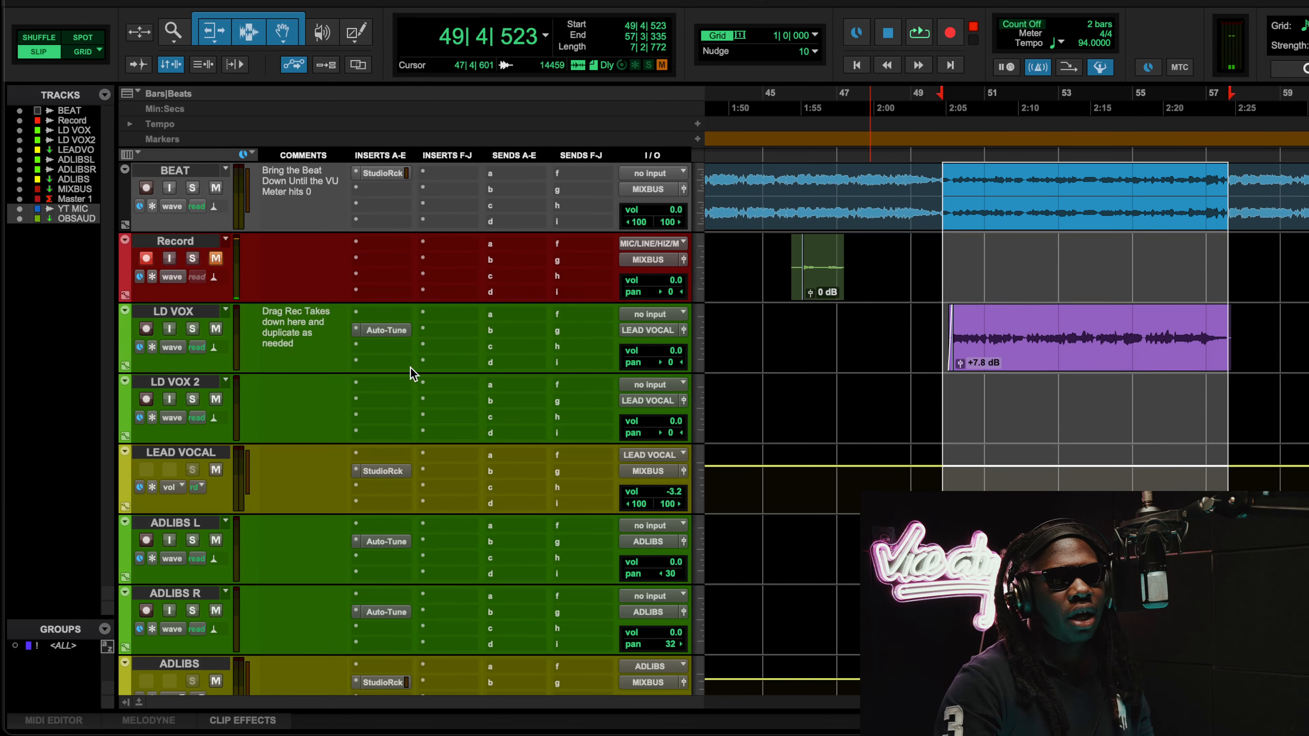
# Step: Reopen the ADLIBS StudioRack, examine the compression settings of its SSLComp in a repositioned window, and close the compressor
pyautogui.scroll(-3, 396, 492)
pyautogui.click(373, 542)
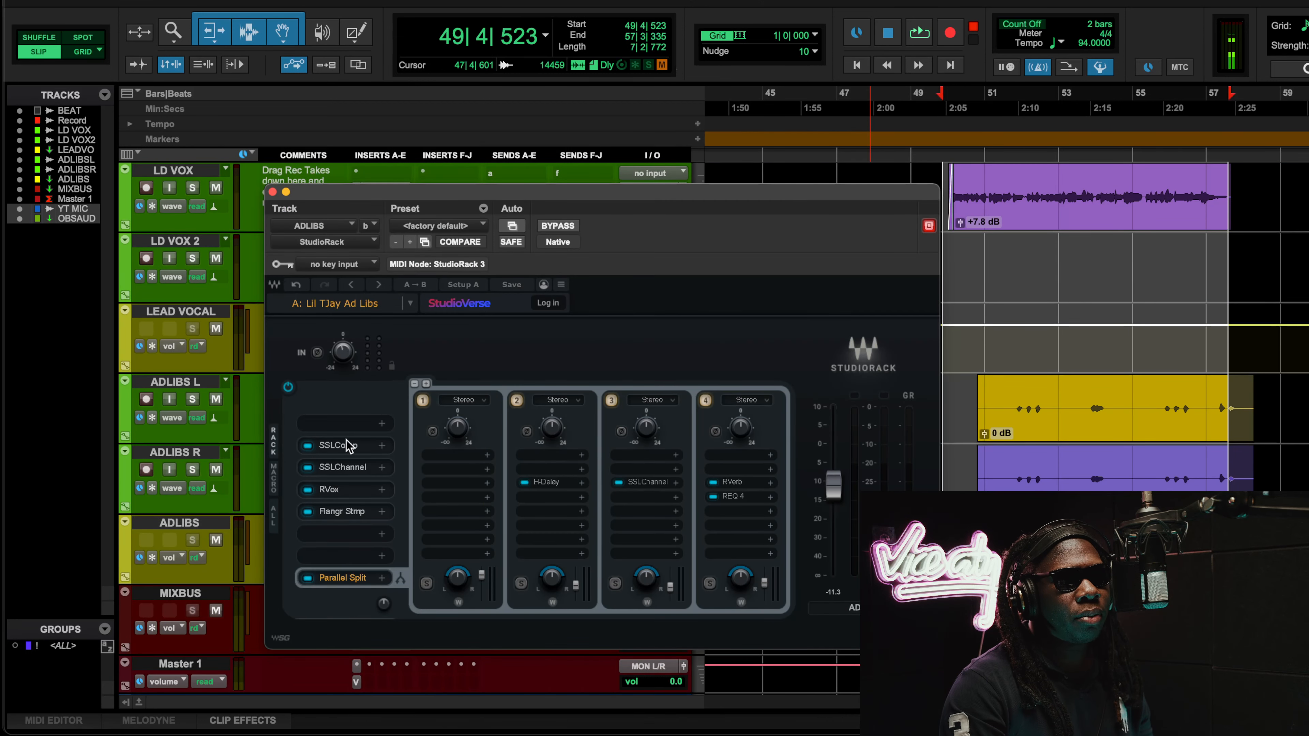
pyautogui.click(340, 445)
pyautogui.moveTo(679, 127); pyautogui.dragTo(493, 124)
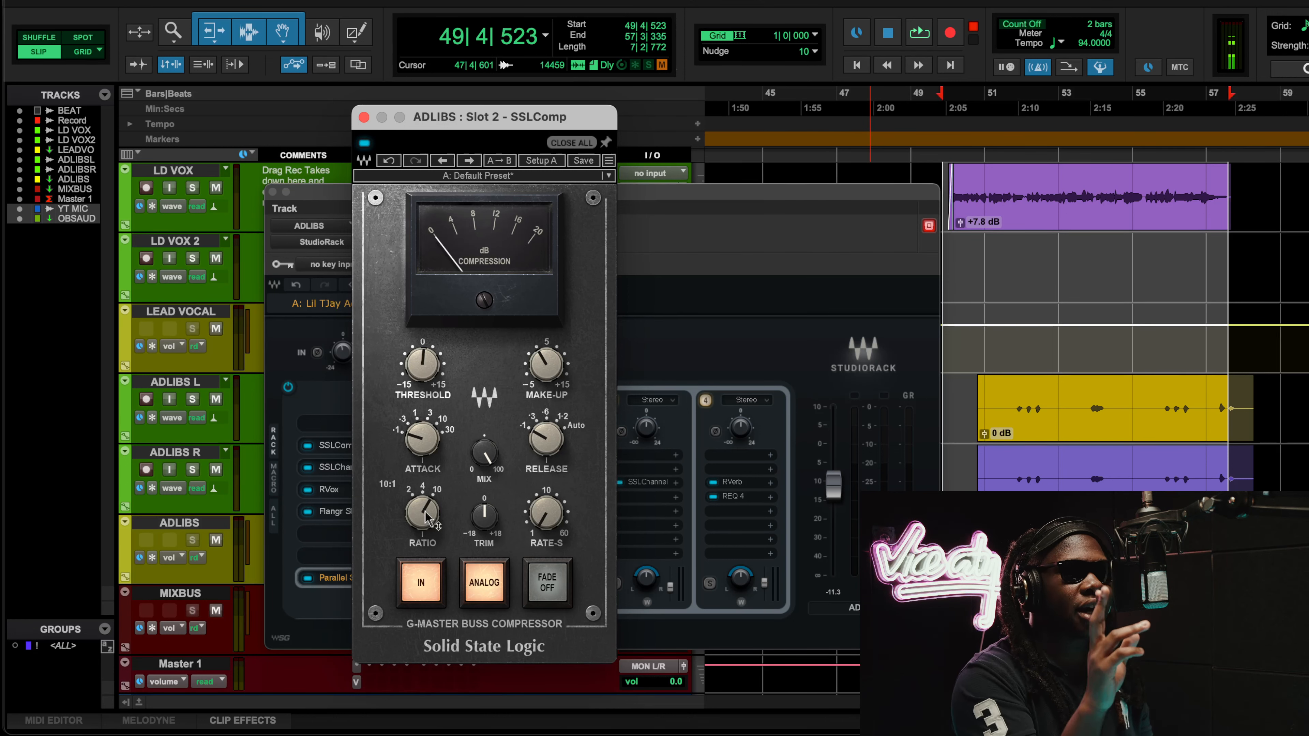
pyautogui.click(364, 117)
# Step: Open the SSLChannel in the ADLIBS rack, bring the ad-lib clips into view, and examine its settings during playback
pyautogui.click(343, 467)
pyautogui.scroll(3, 126, 333)
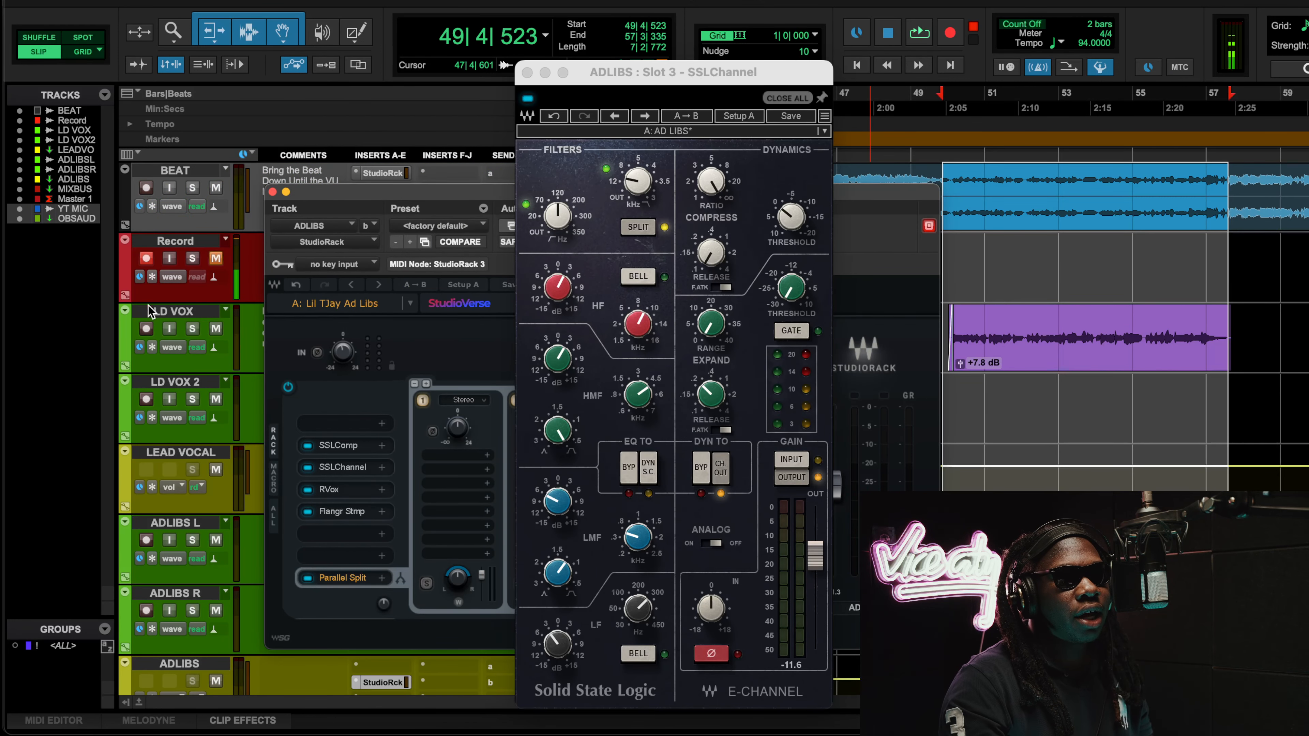
pyautogui.scroll(-5, 226, 424)
pyautogui.press('space')
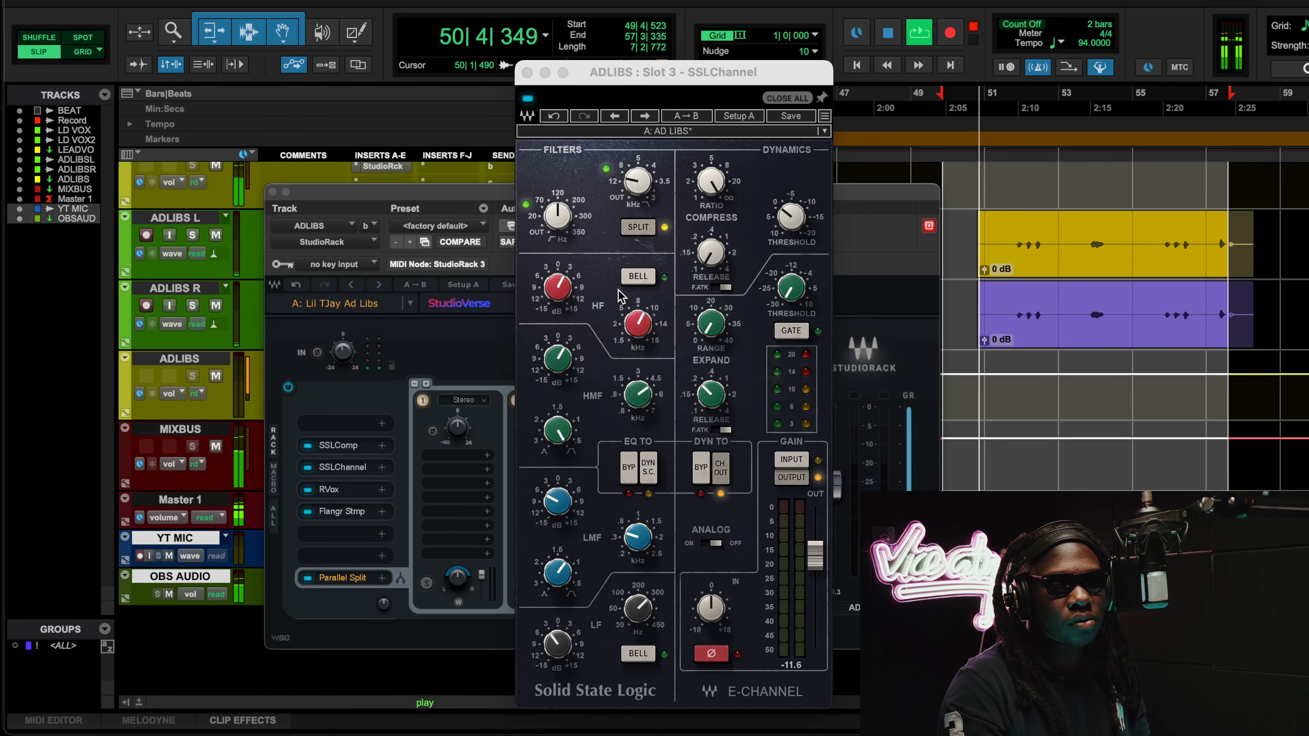
pyautogui.moveTo(663, 70); pyautogui.dragTo(614, 62)
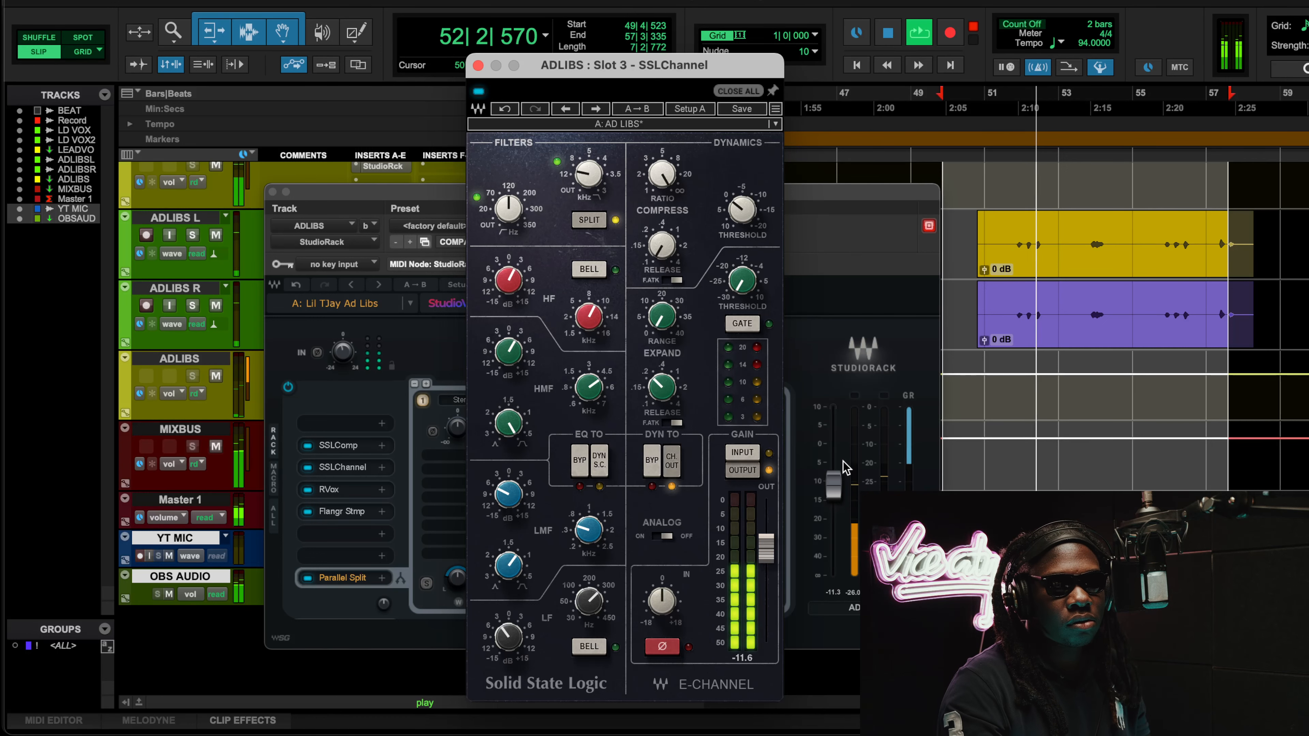
# Step: Raise the ADLIBS StudioRack output level to -8.3 during playback, recheck its SSLChannel, and stop playback
pyautogui.moveTo(834, 485); pyautogui.dragTo(834, 475)
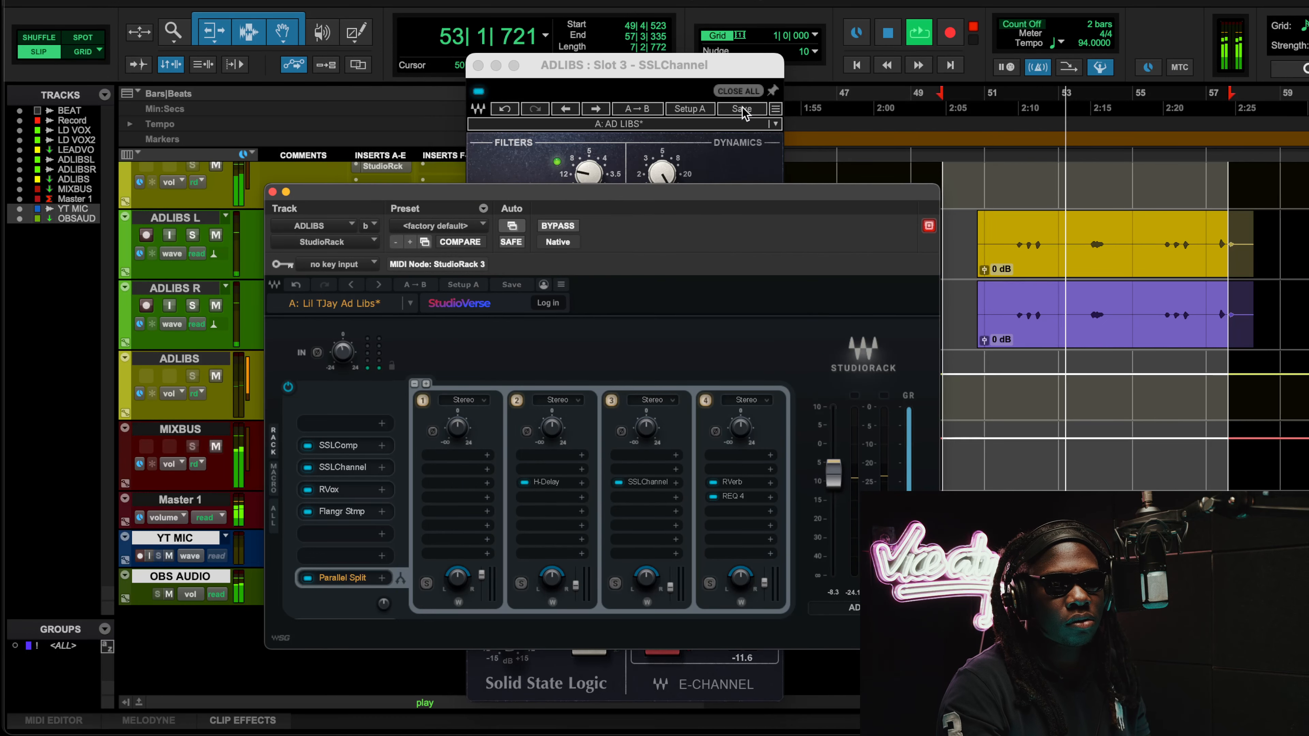
pyautogui.click(740, 74)
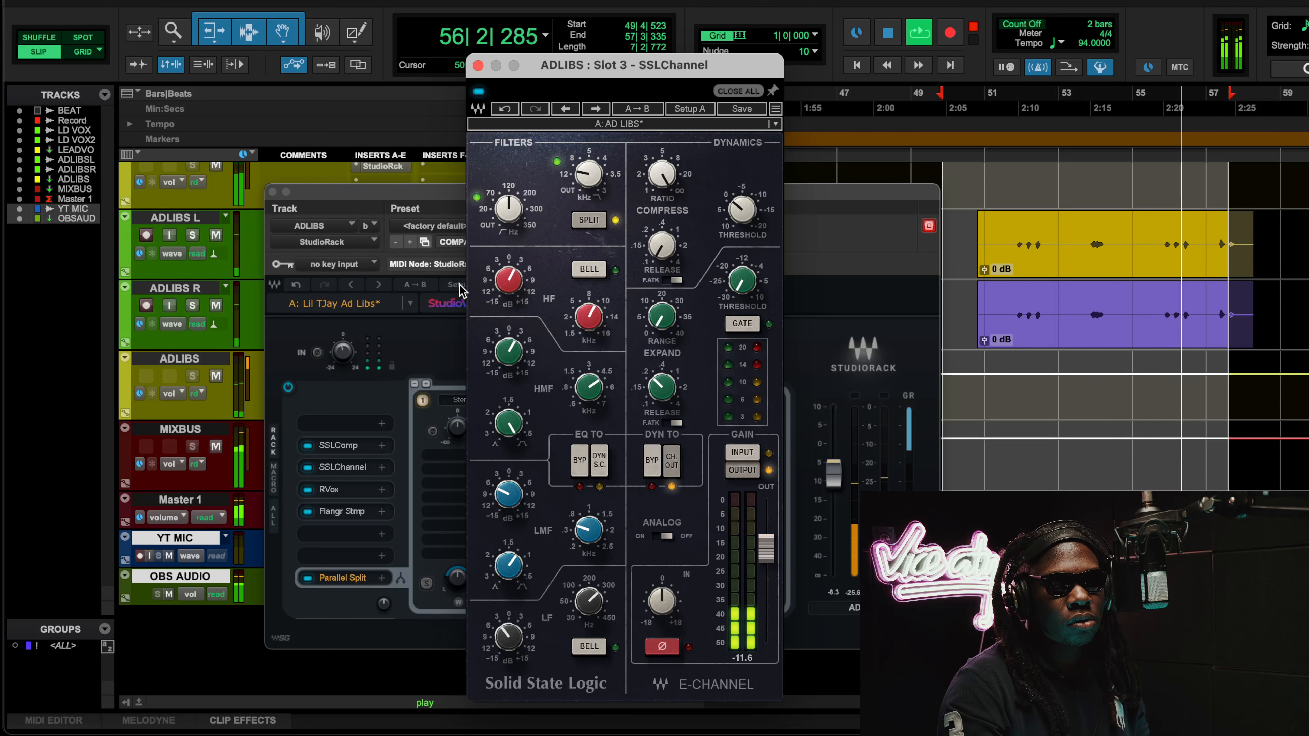
pyautogui.press('space')
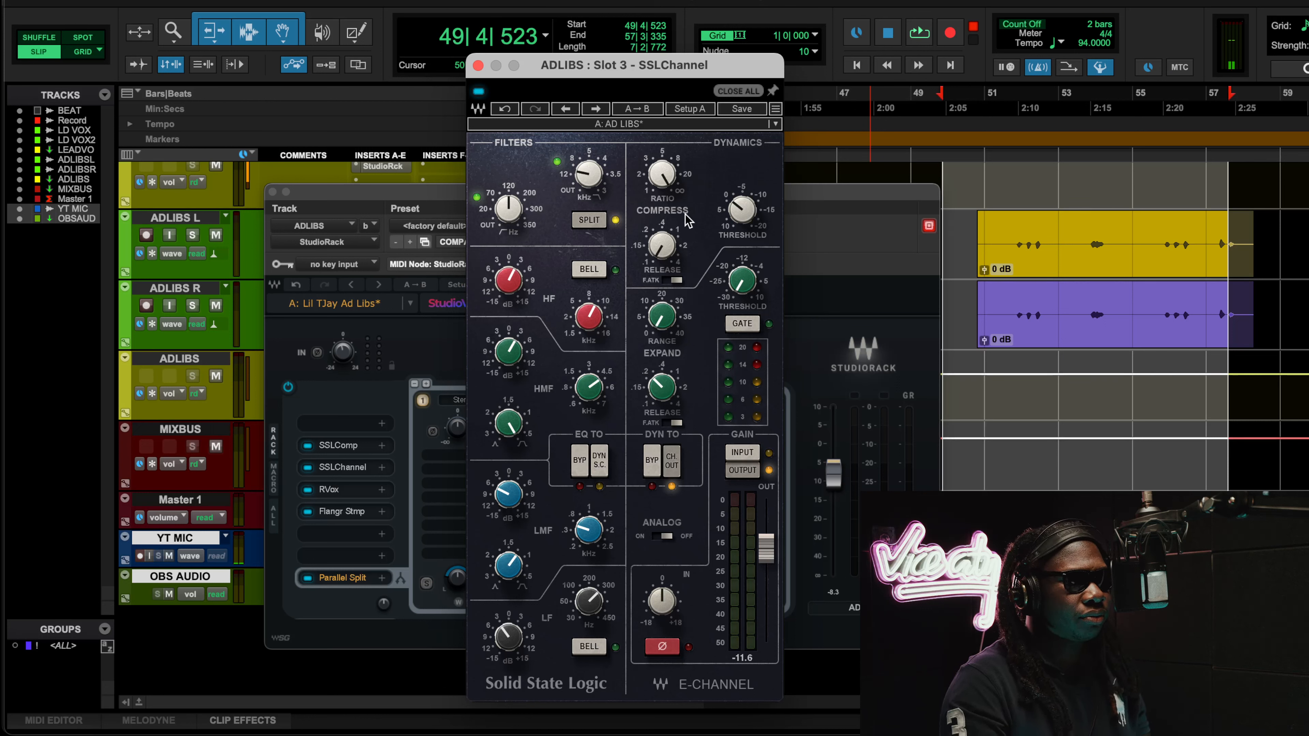
# Step: Examine the gate and compression settings of the RVox in the ADLIBS rack, close it, and open the Flangr Stmp
pyautogui.click(340, 489)
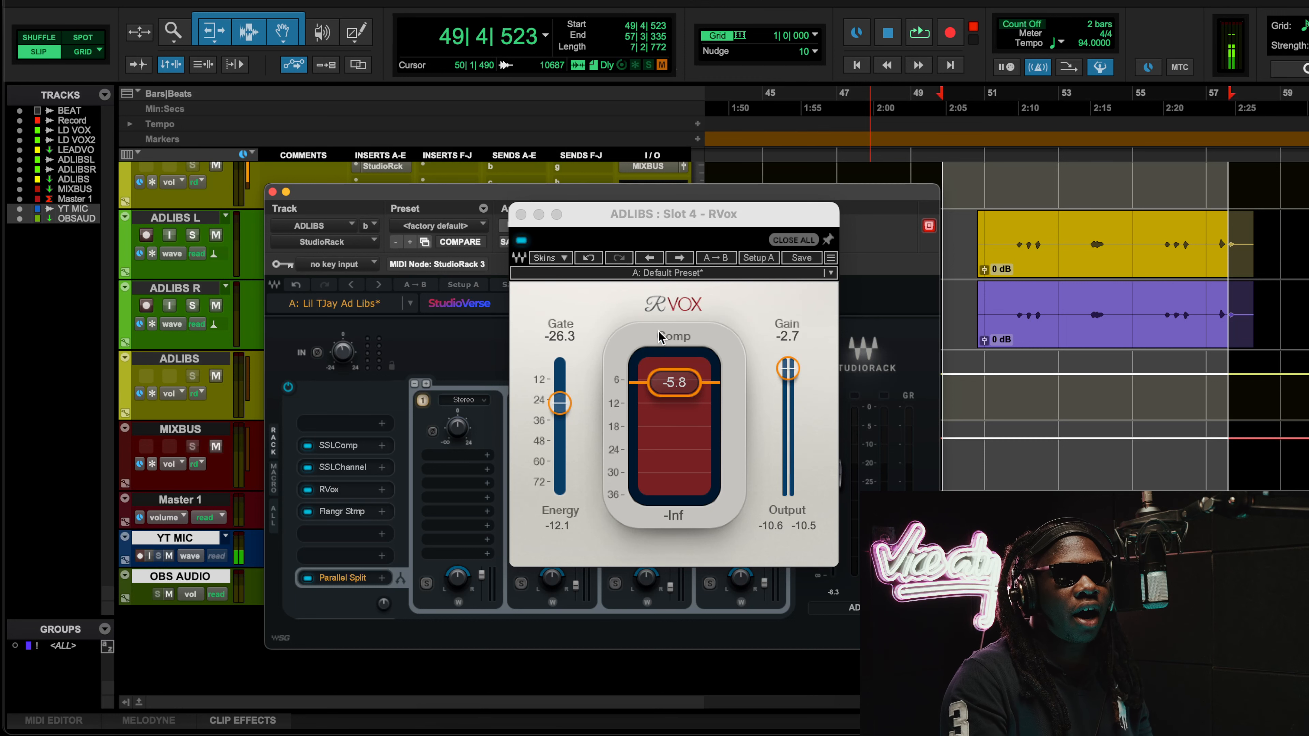
pyautogui.click(559, 403)
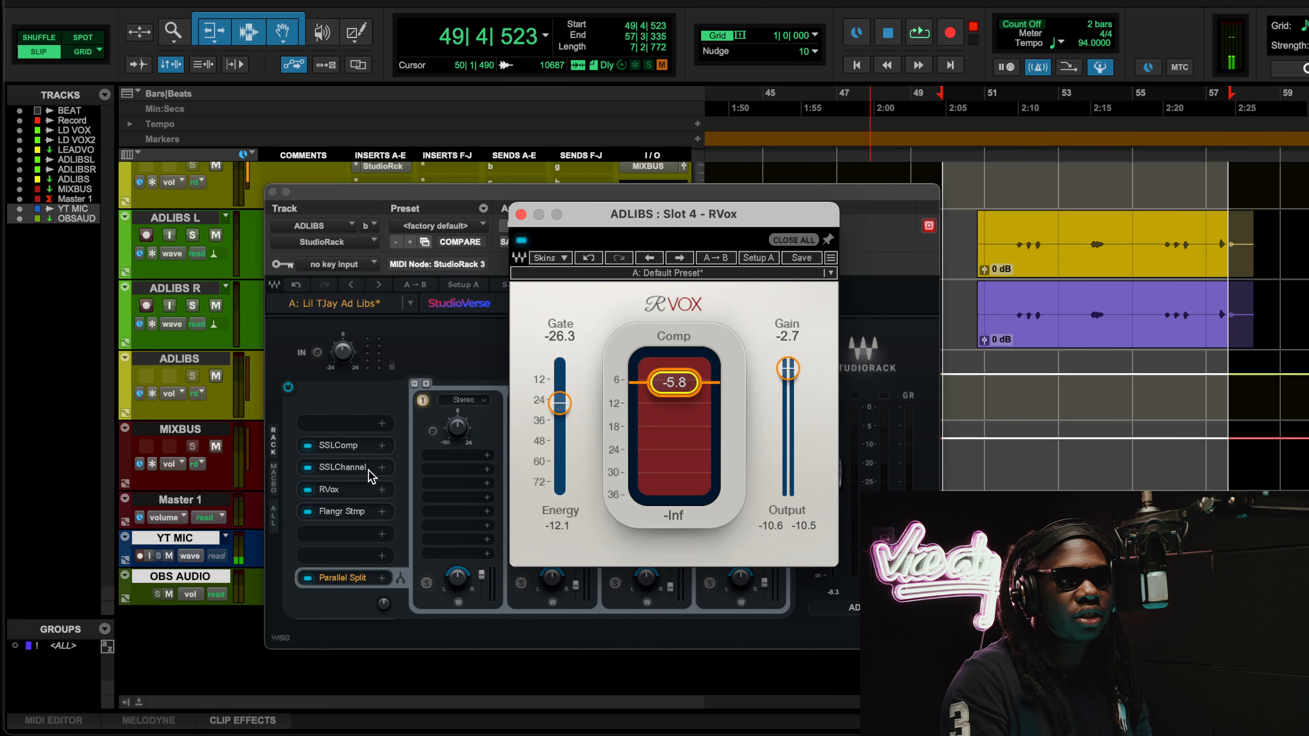
pyautogui.click(344, 512)
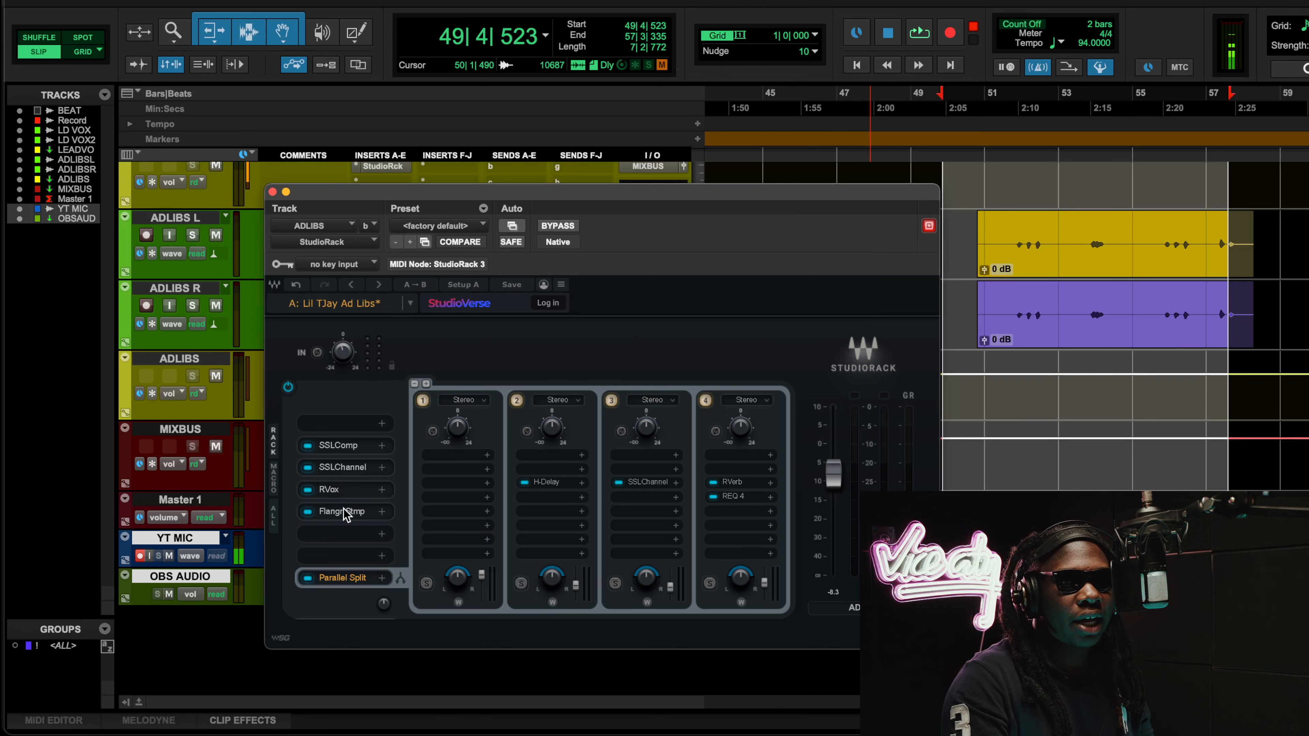
pyautogui.click(334, 516)
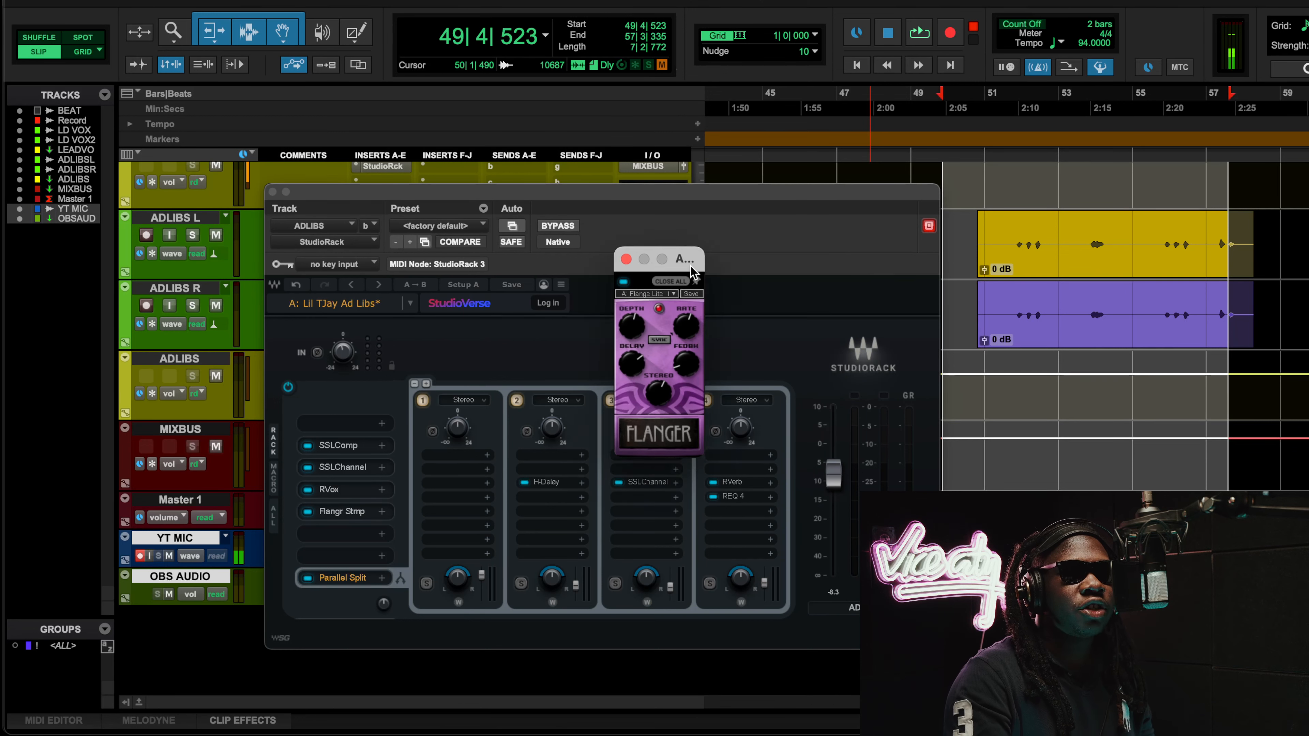